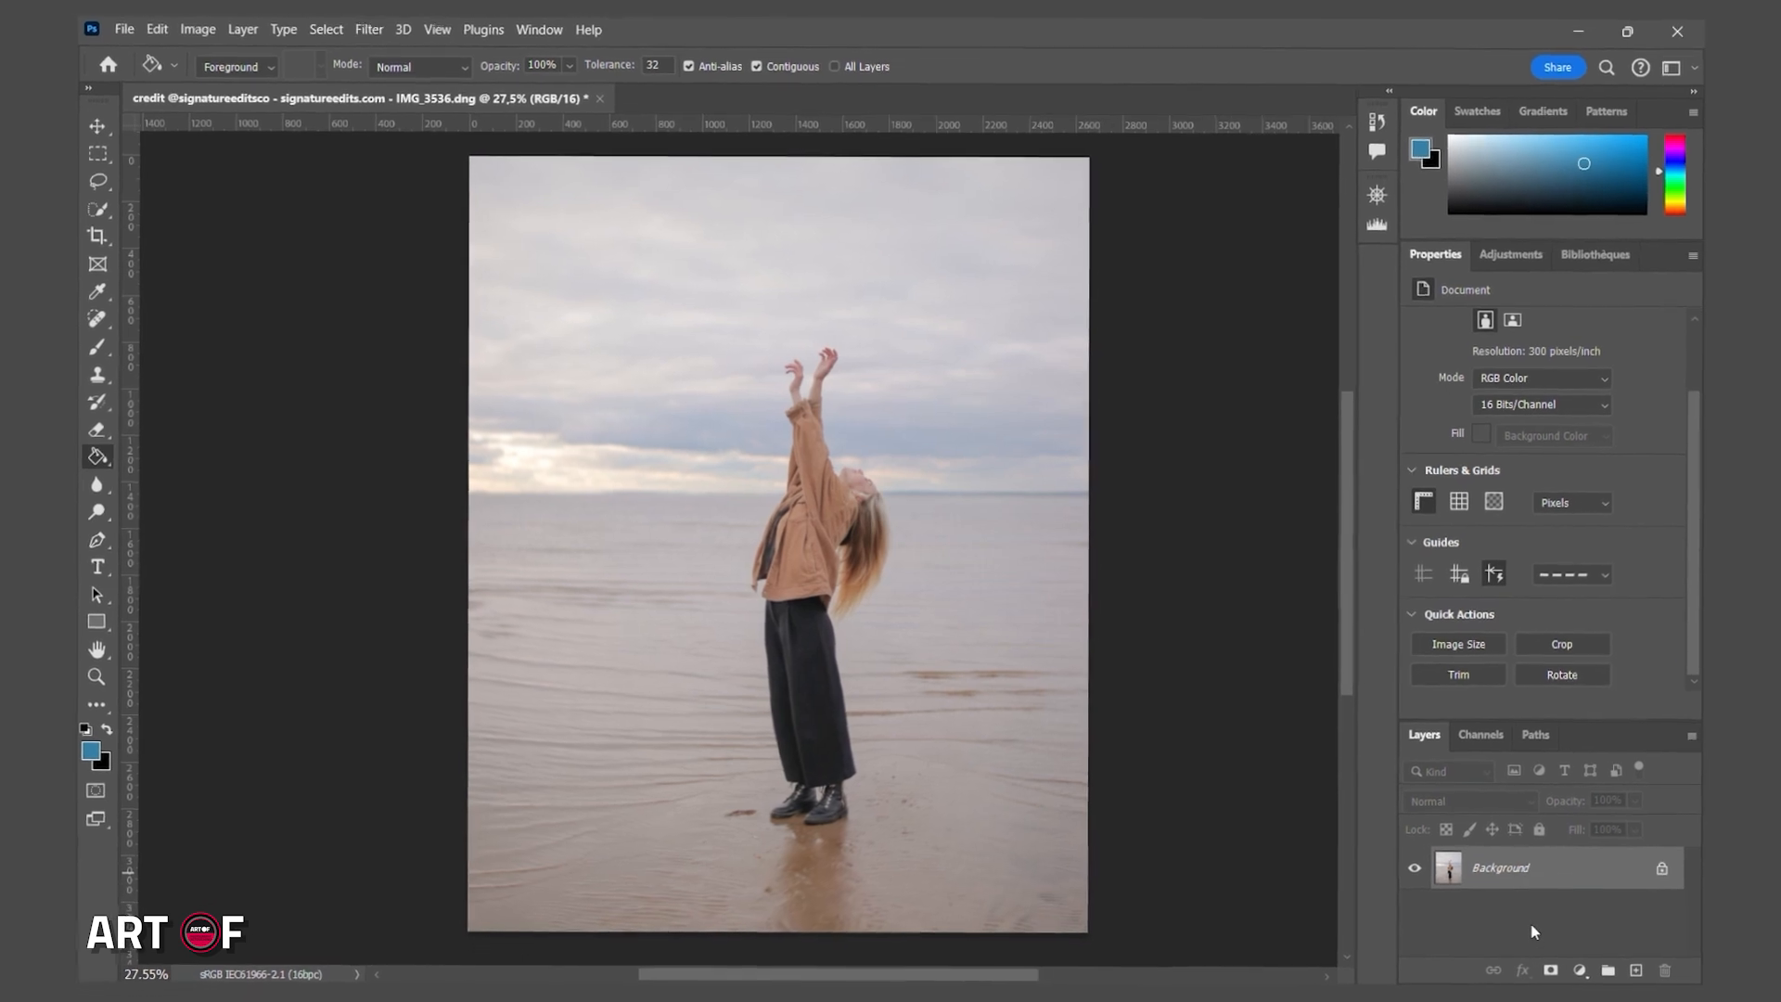
# Unlock the background layer, select the woman as the subject, and copy her onto a new layer.
pyautogui.click(1659, 865)
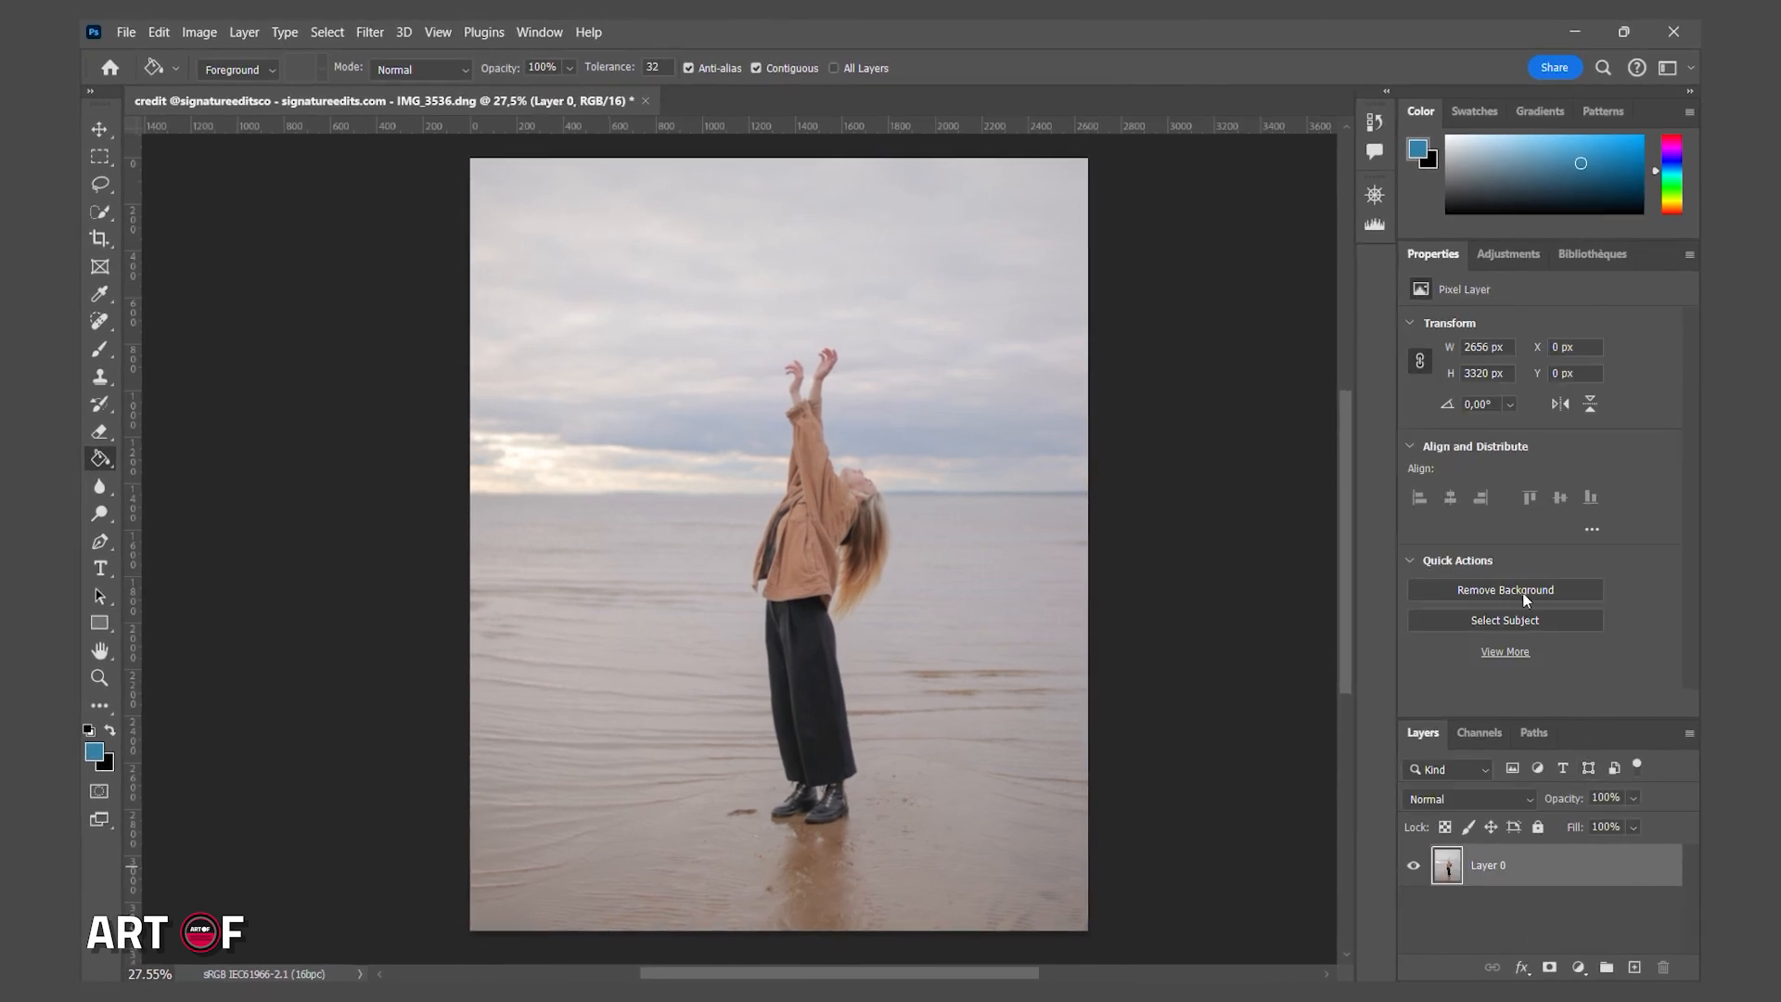
pyautogui.click(1517, 624)
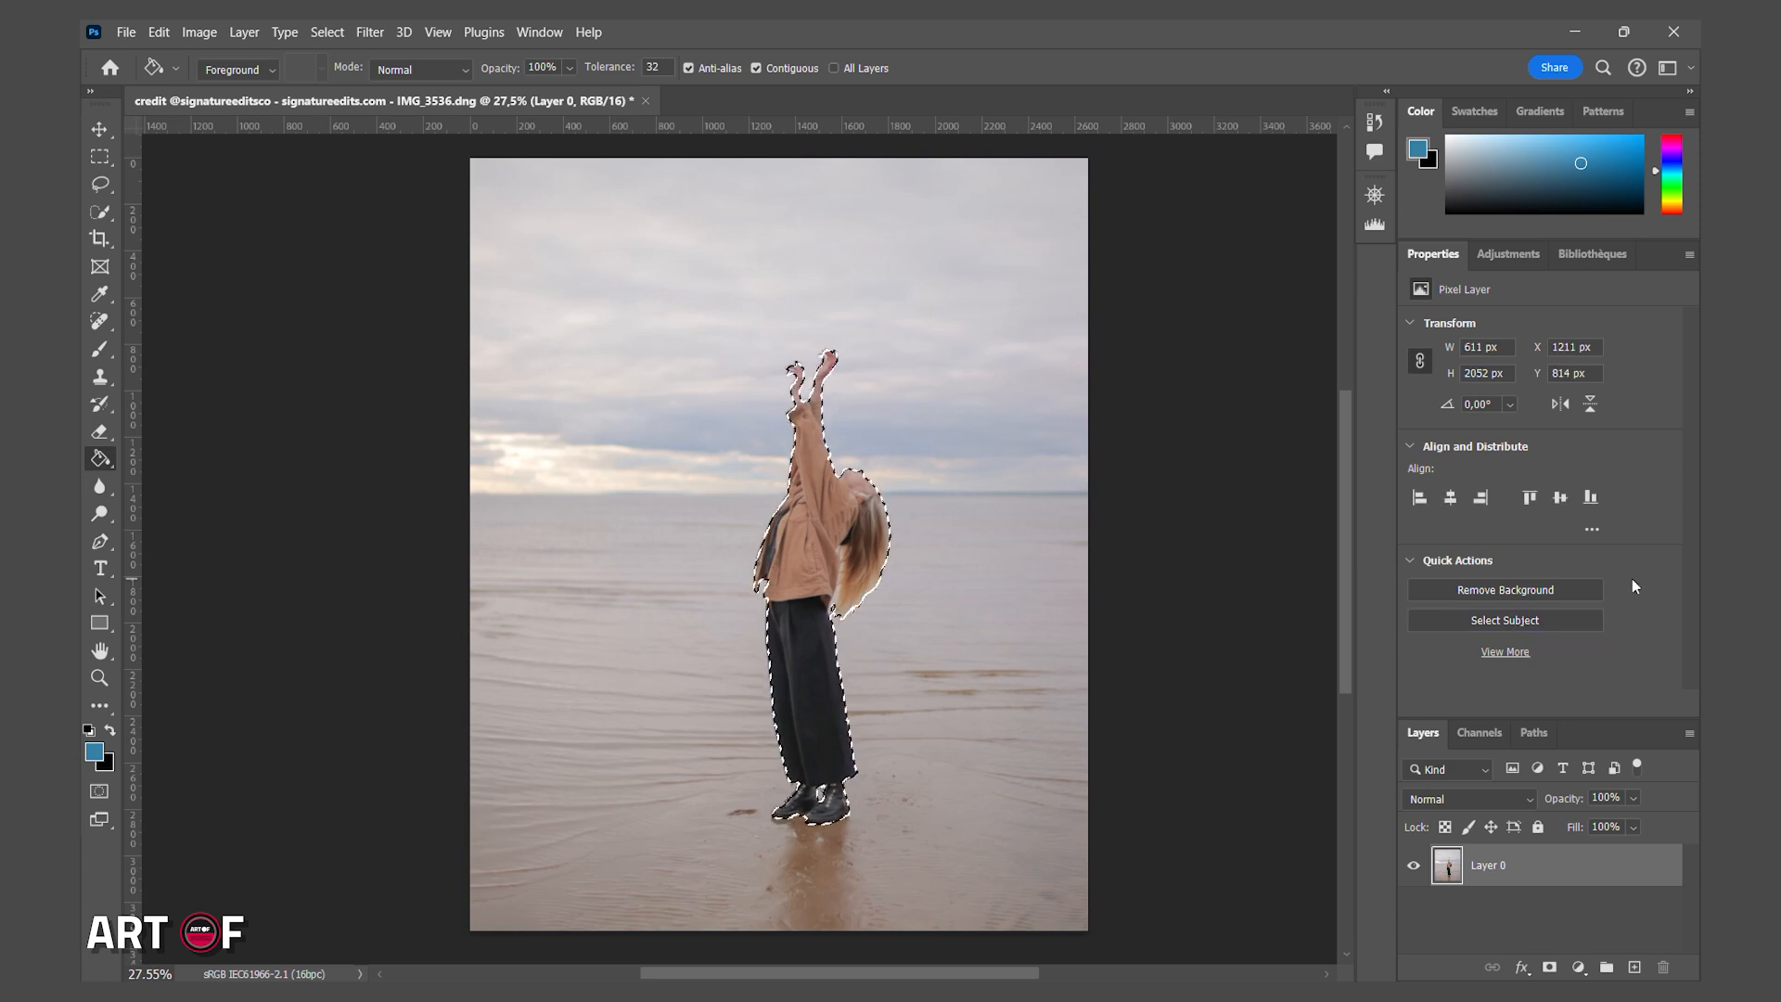
pyautogui.hotkey('ctrl', 'j')
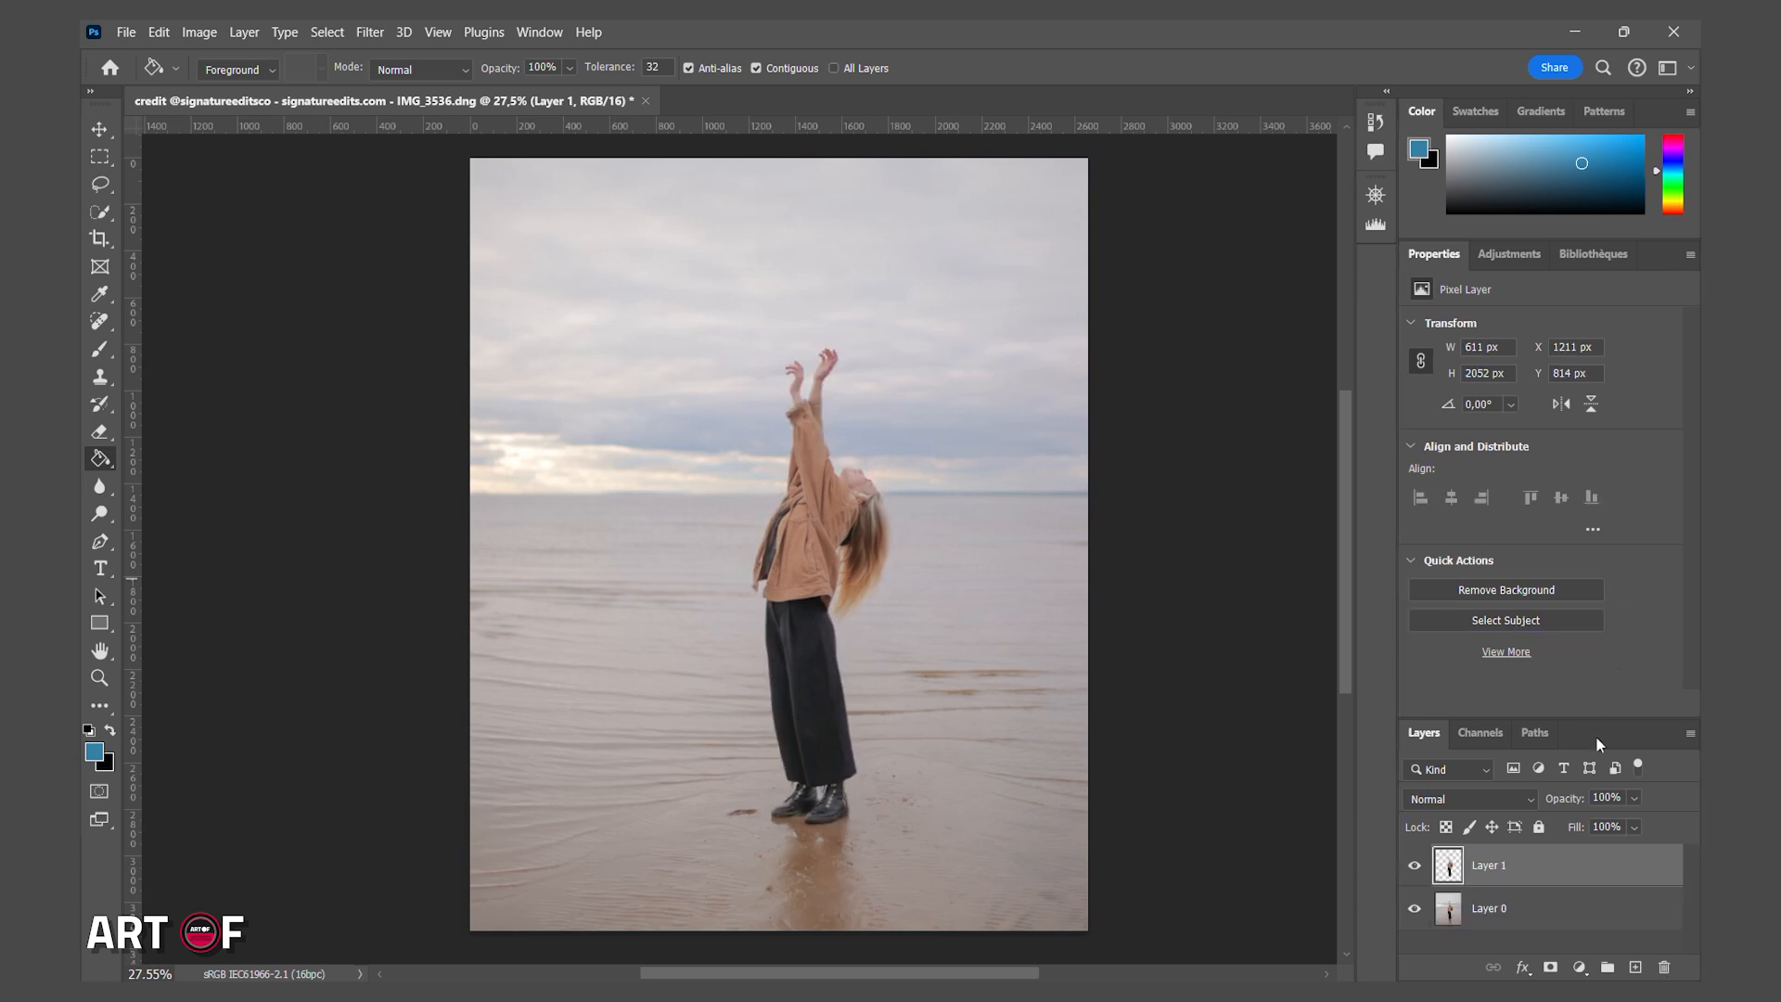
# Add a Selective Color adjustment and set its Reds to Cyan -24, Magenta -8, Yellow +36 and Black +31.
pyautogui.click(1578, 969)
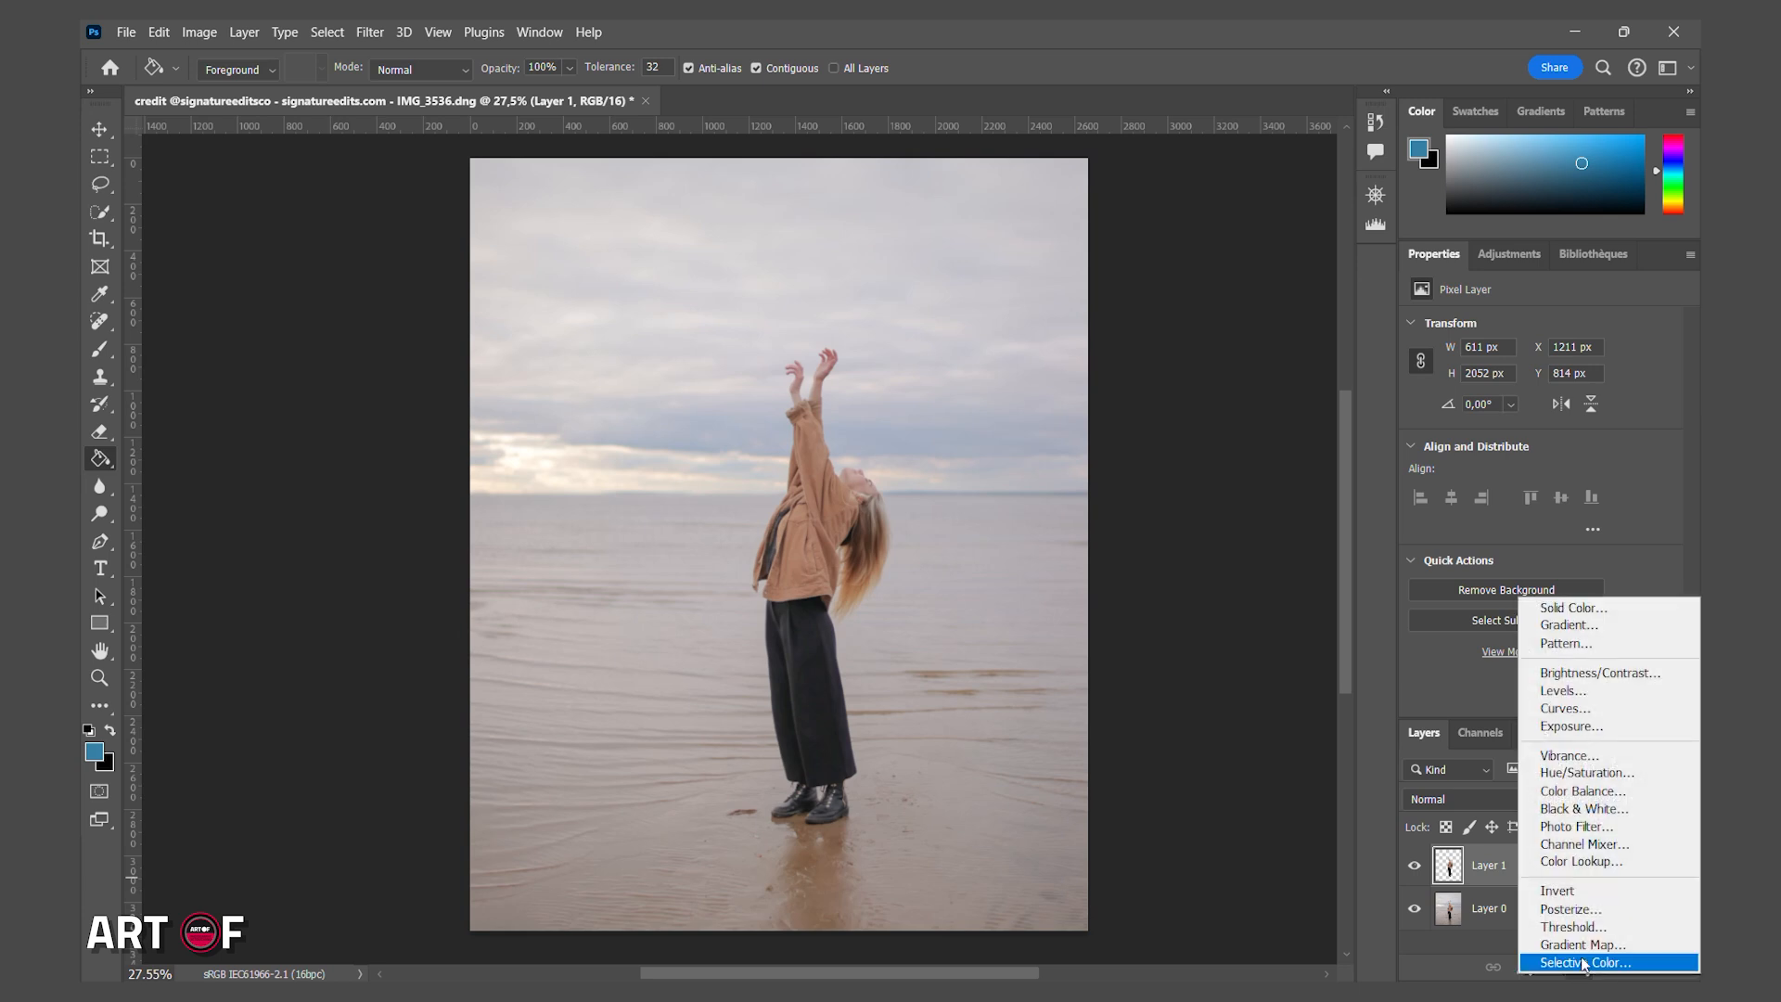
pyautogui.click(1585, 963)
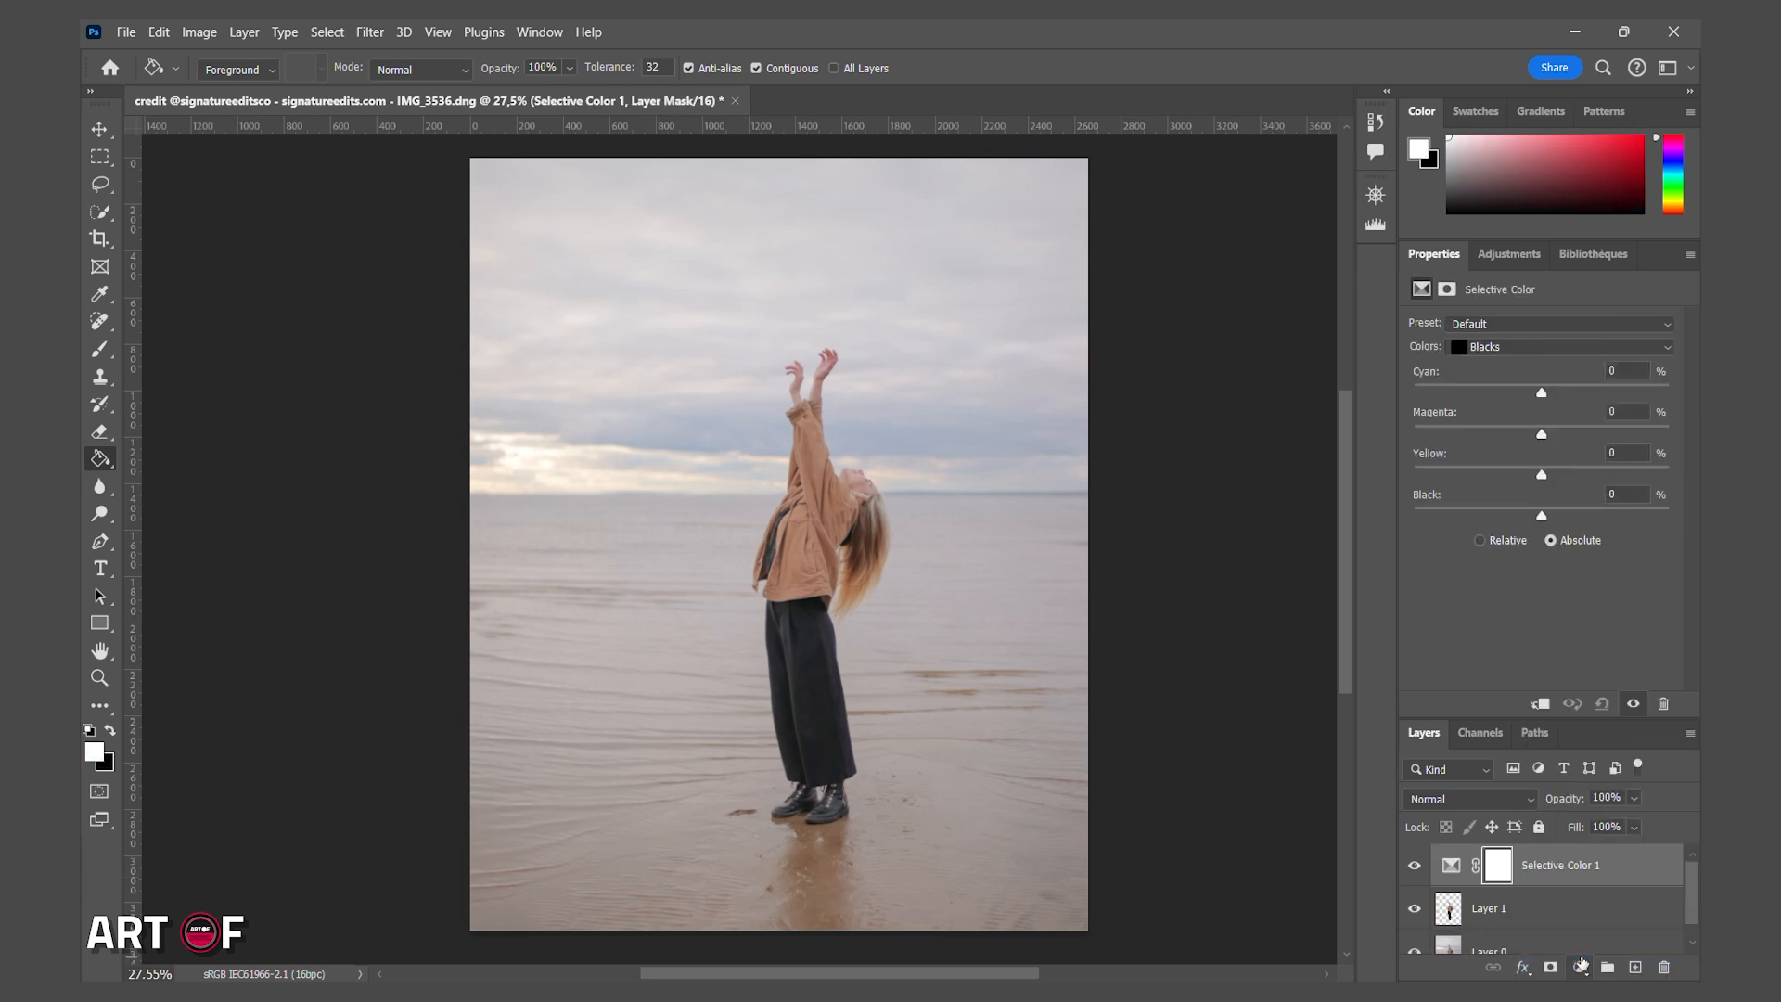
pyautogui.click(1537, 362)
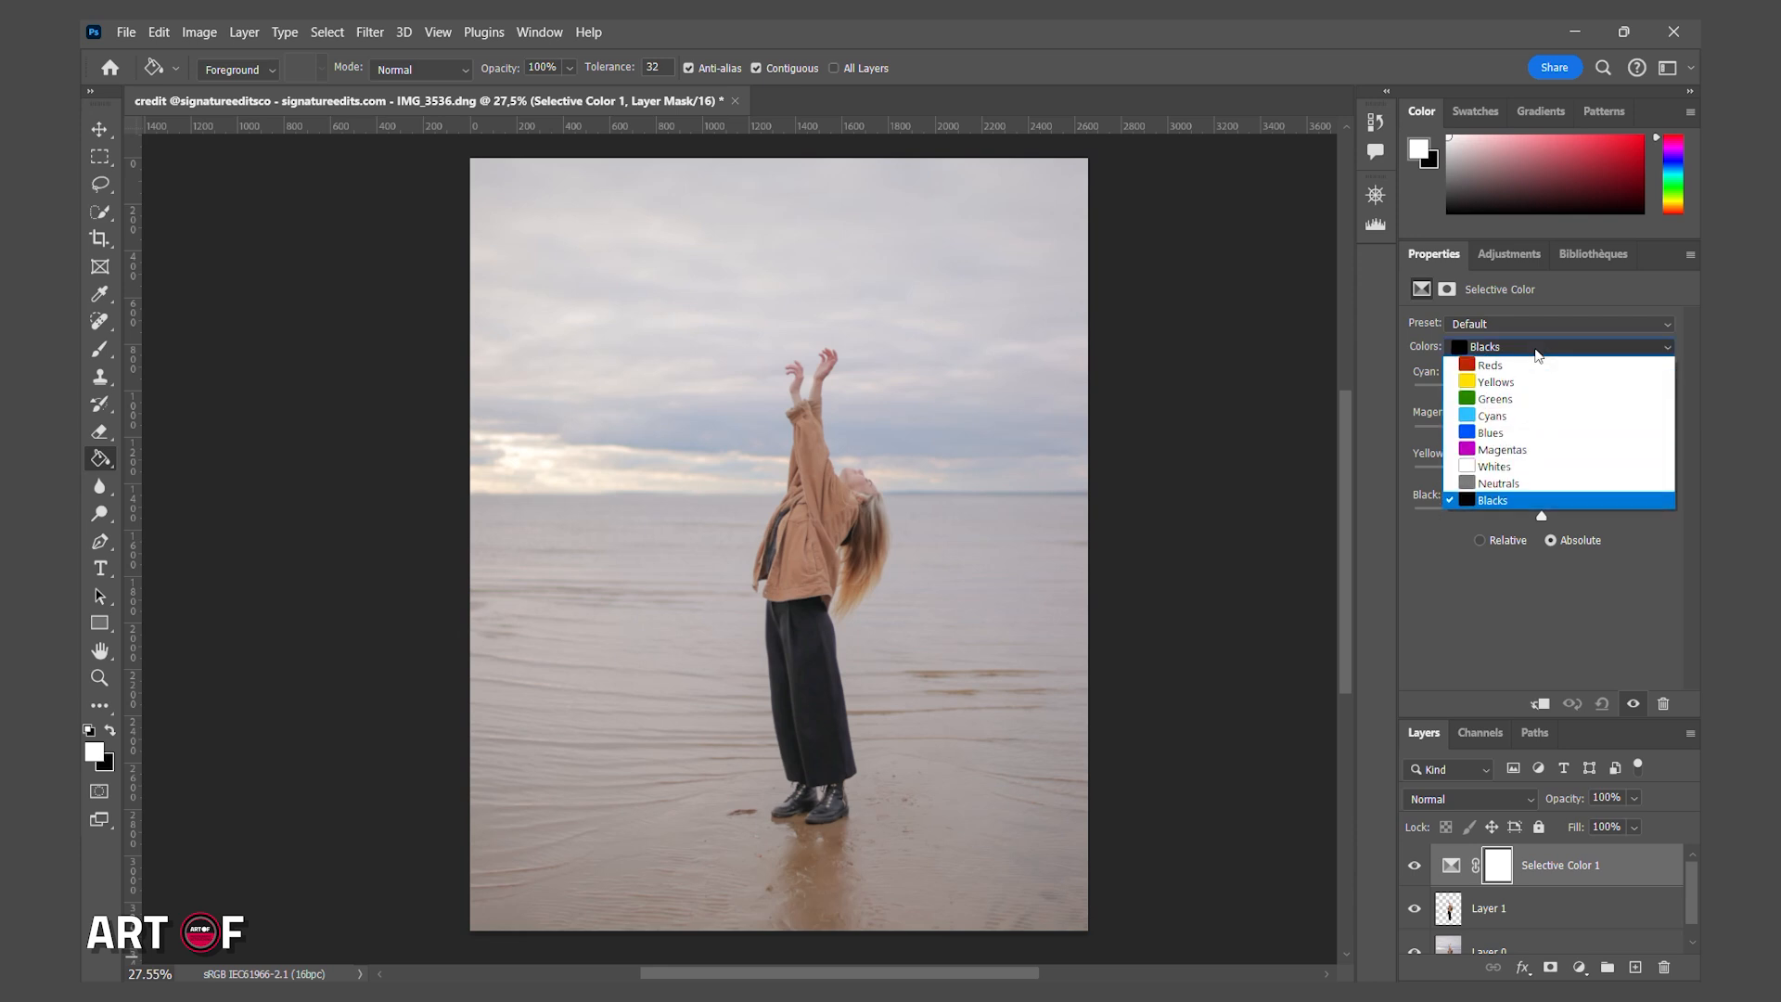
pyautogui.click(1537, 362)
pyautogui.moveTo(1541, 395); pyautogui.dragTo(1582, 511)
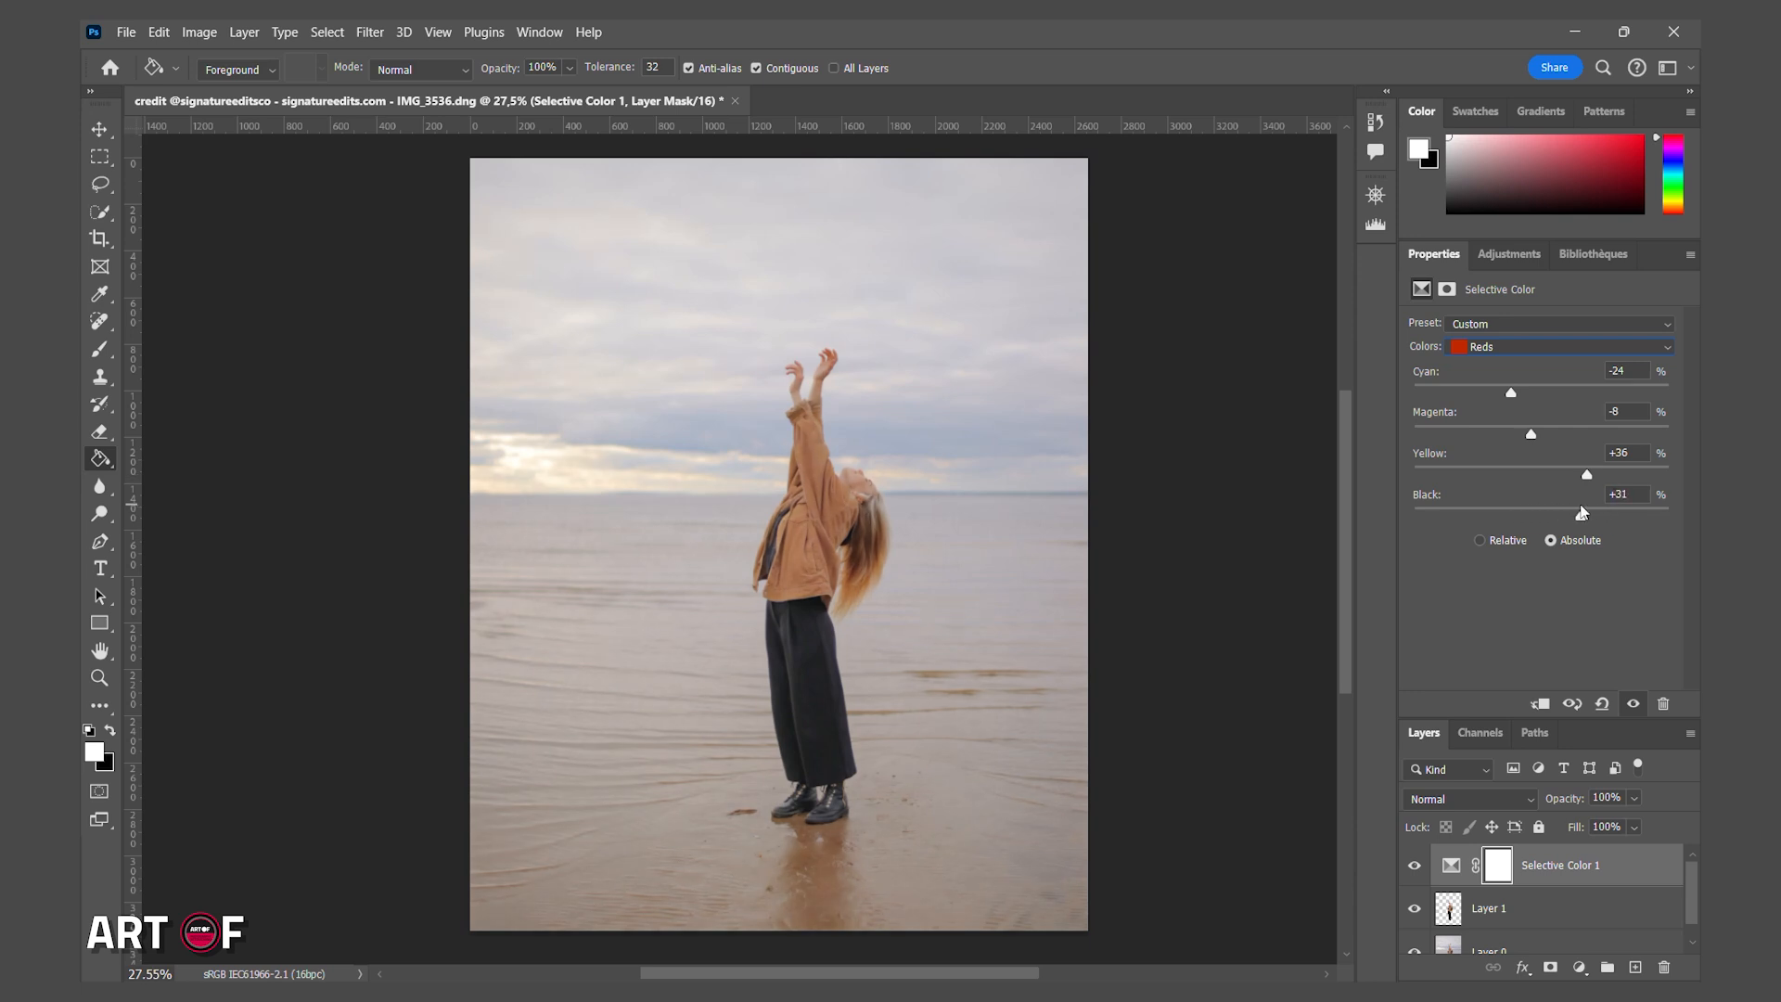
# Set the Selective Color Yellows to Cyan -32 and Magenta -8, and raise their Yellow and Black amounts.
pyautogui.click(1521, 351)
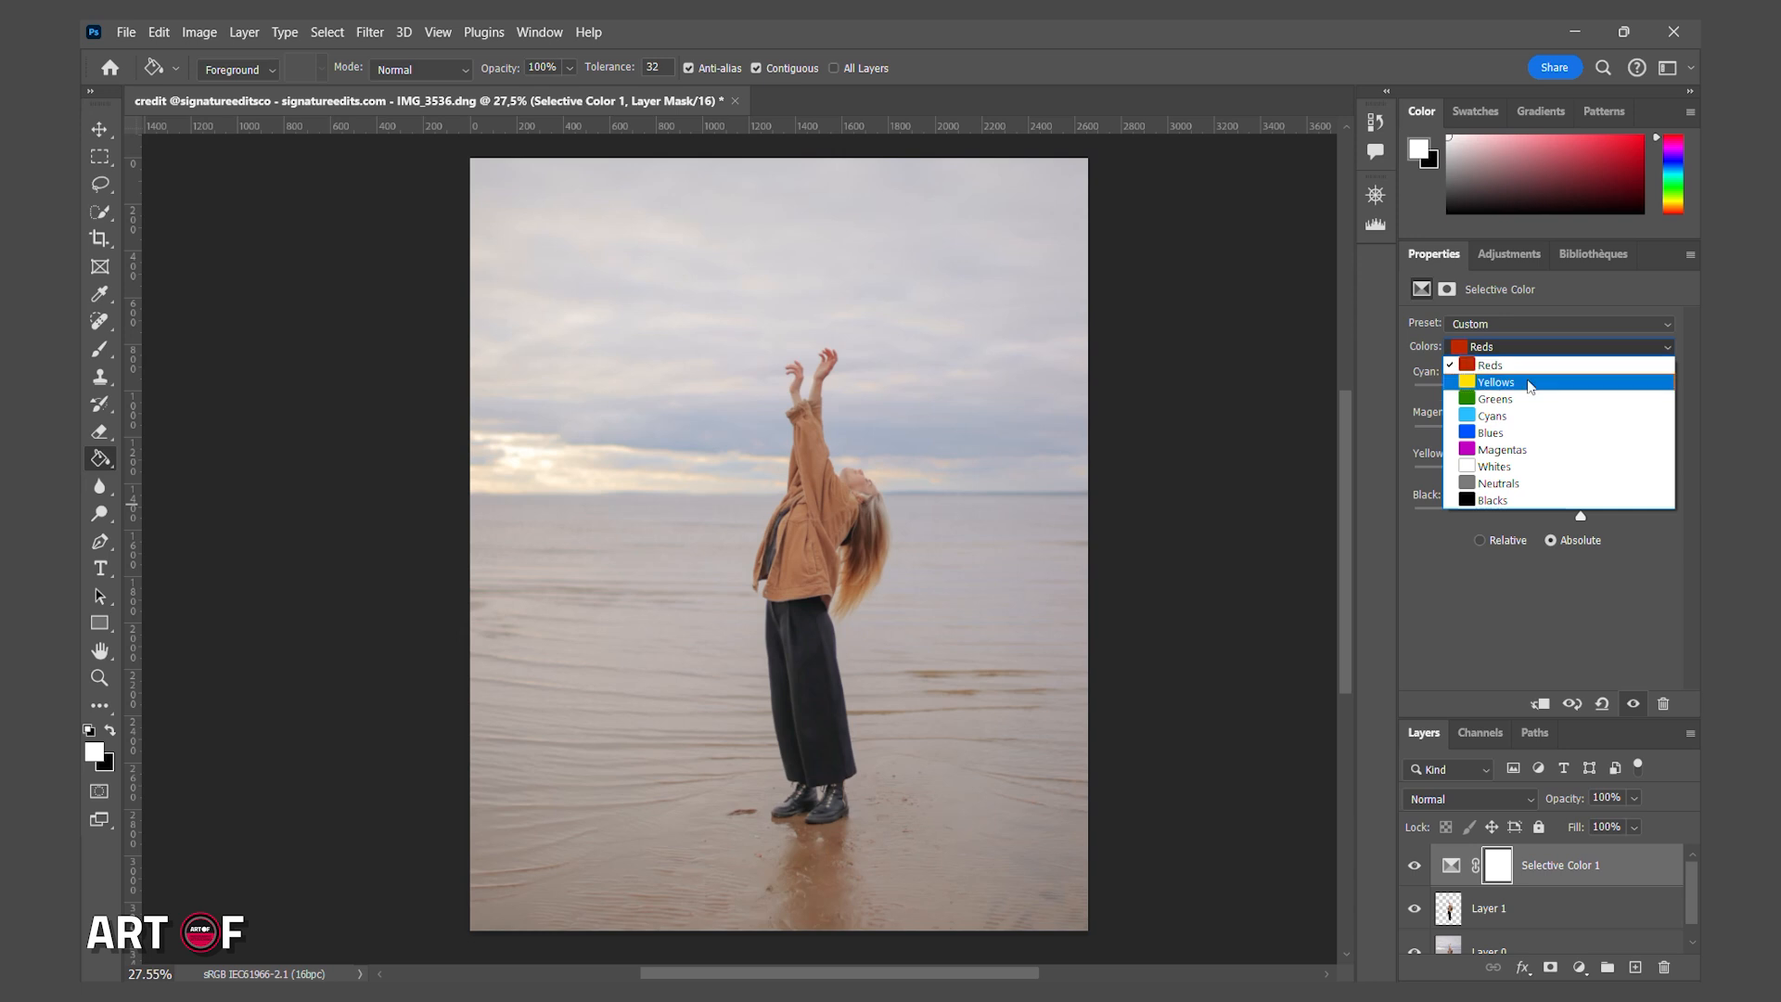
pyautogui.click(1530, 382)
pyautogui.moveTo(1540, 393); pyautogui.dragTo(1512, 392)
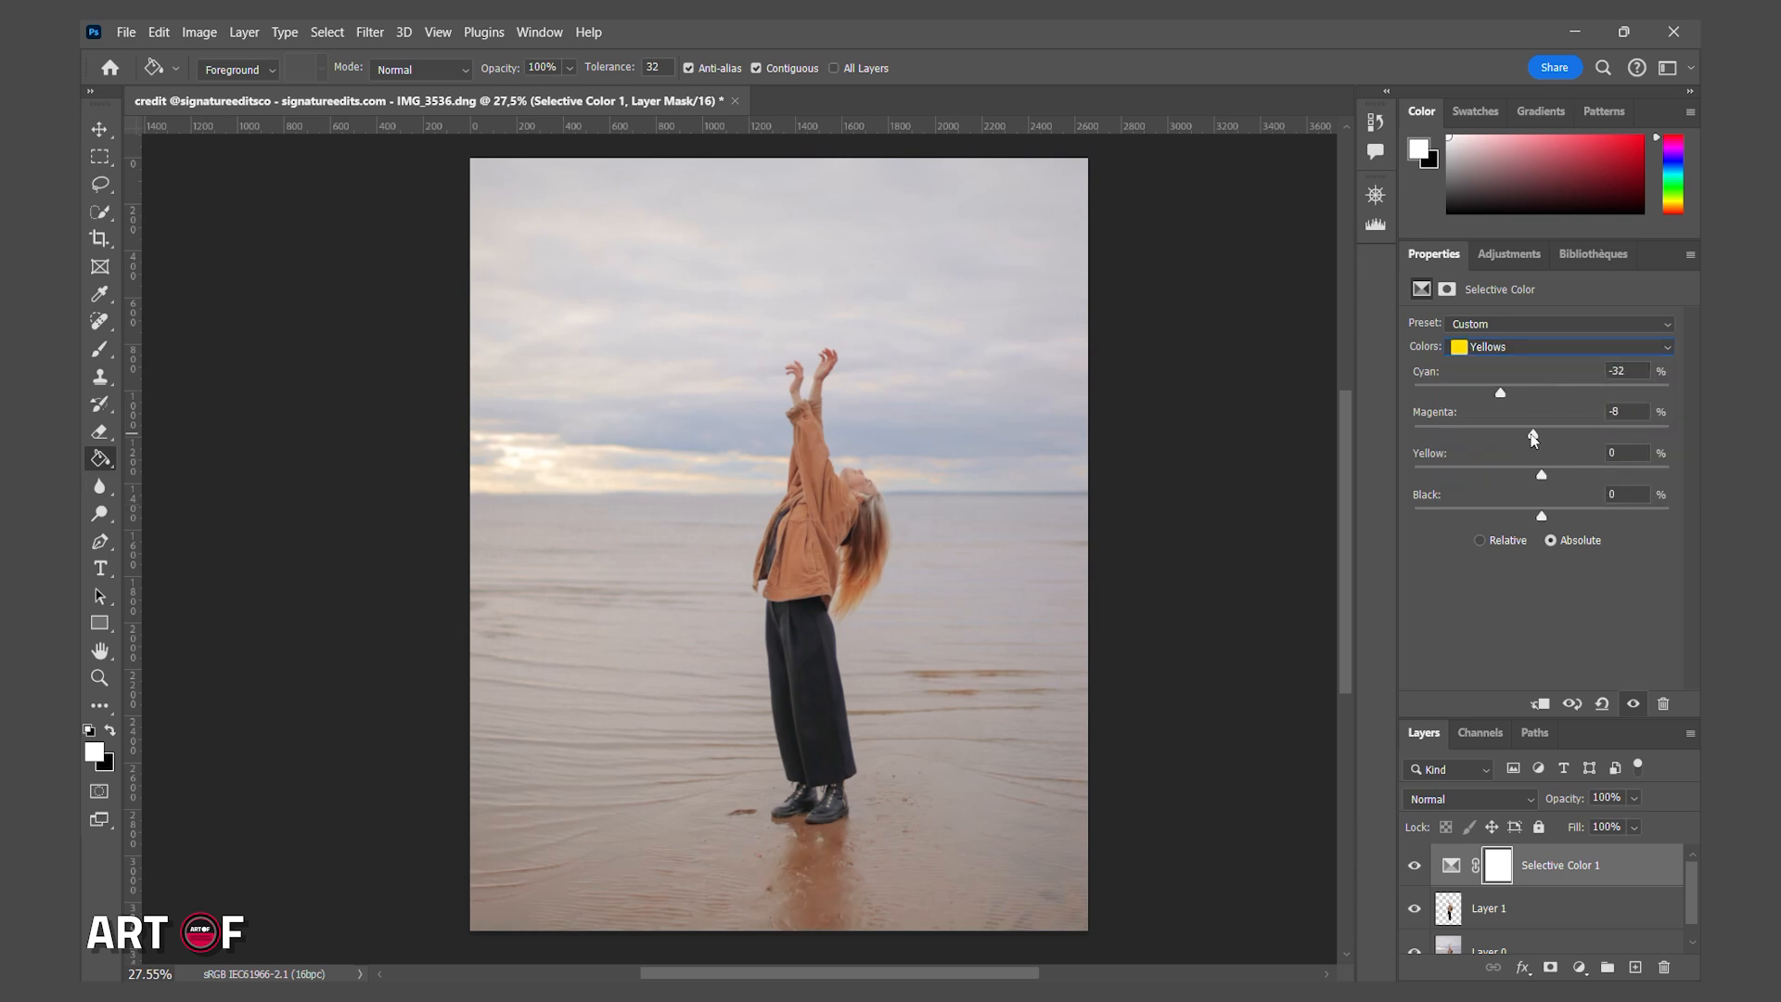
pyautogui.moveTo(1592, 476); pyautogui.dragTo(1593, 516)
# Set the Selective Color Cyans to Cyan +61, Magenta -52, Yellow -71 and Black +100.
pyautogui.click(1540, 349)
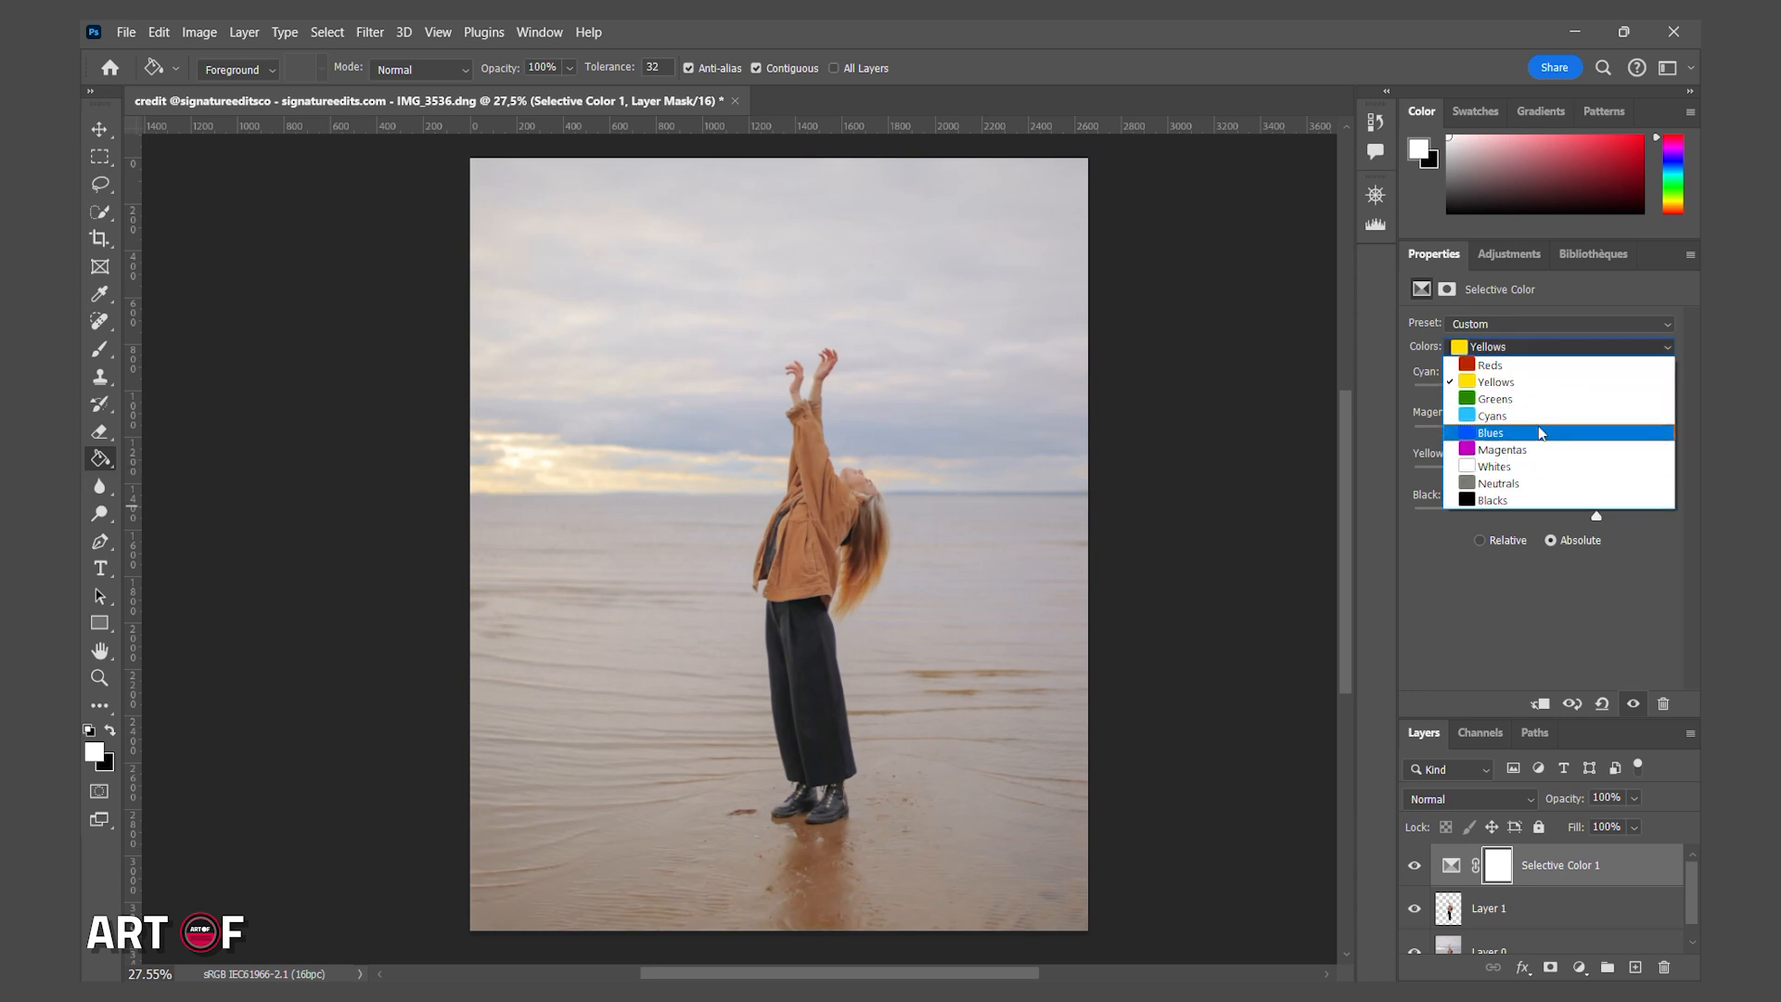
pyautogui.click(1537, 409)
pyautogui.moveTo(1541, 392); pyautogui.dragTo(1618, 393)
pyautogui.moveTo(1542, 434); pyautogui.dragTo(1452, 475)
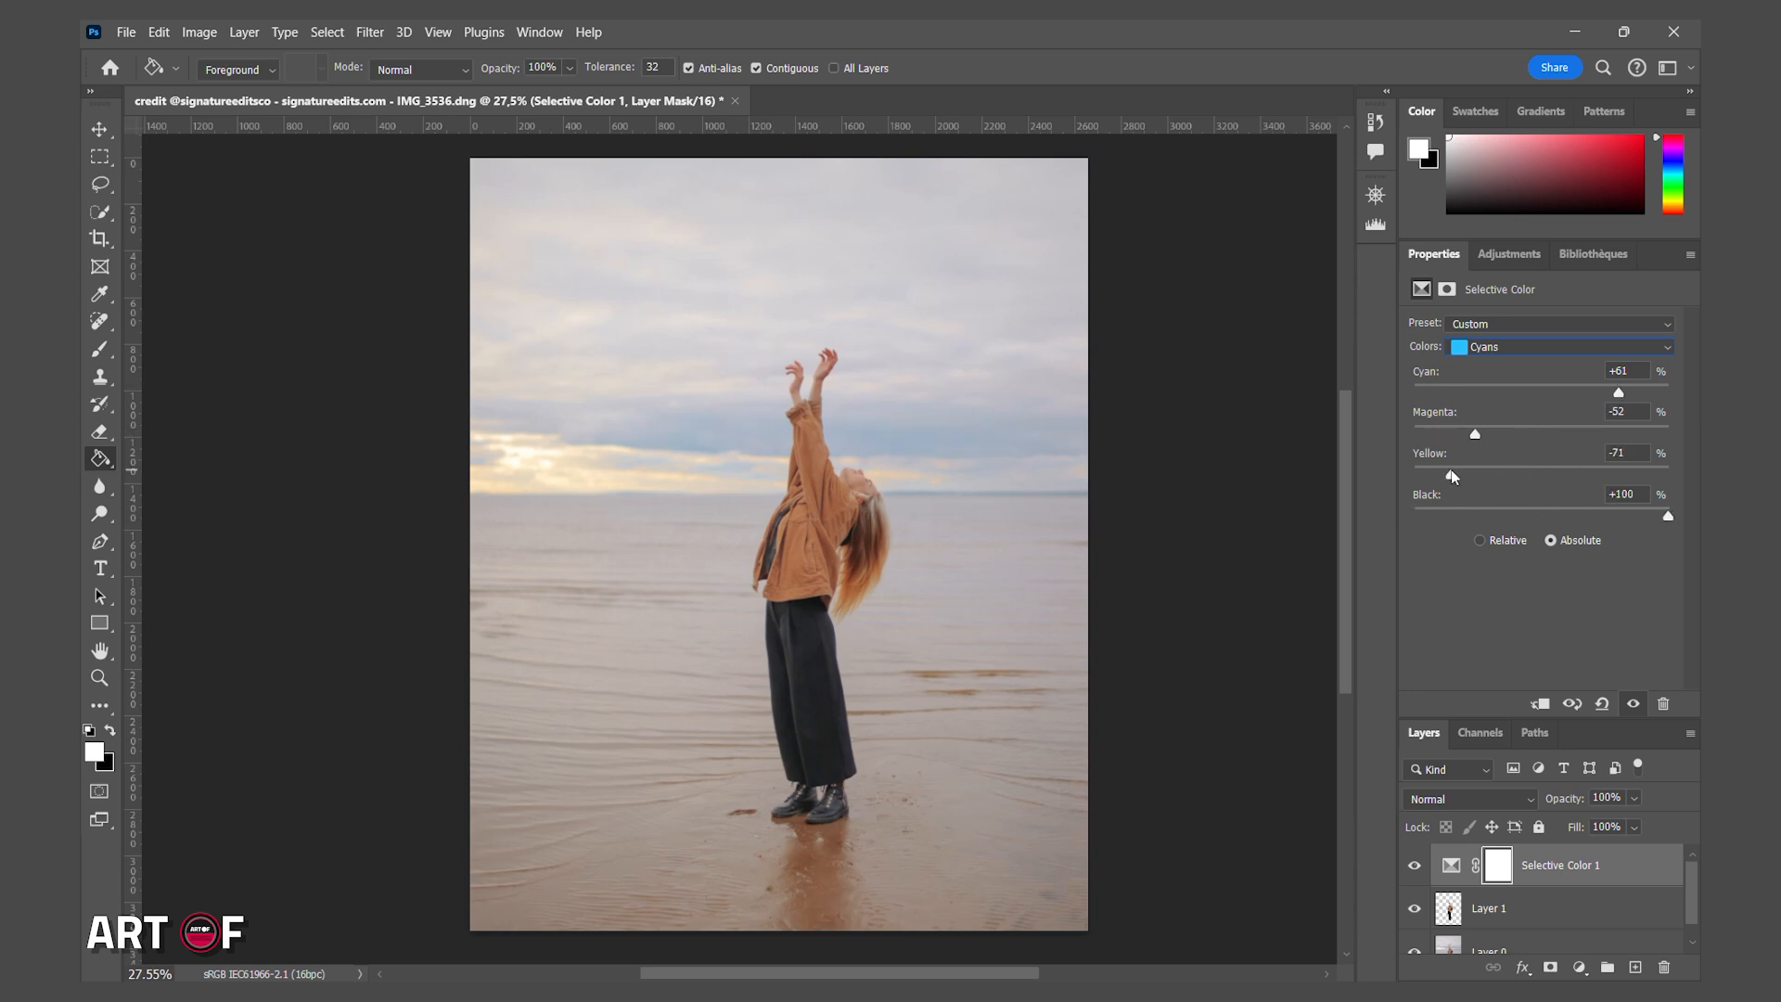
# Set the Selective Color Blues to Cyan +63 and Black +39, and strongly lower their Magenta and Yellow.
pyautogui.click(1558, 346)
pyautogui.click(1484, 433)
pyautogui.moveTo(1542, 392); pyautogui.dragTo(1620, 392)
pyautogui.moveTo(1542, 433); pyautogui.dragTo(1433, 475)
pyautogui.moveTo(1541, 516); pyautogui.dragTo(1591, 517)
# Raise the Cyan amount slightly in the Selective Color Magentas.
pyautogui.click(1511, 350)
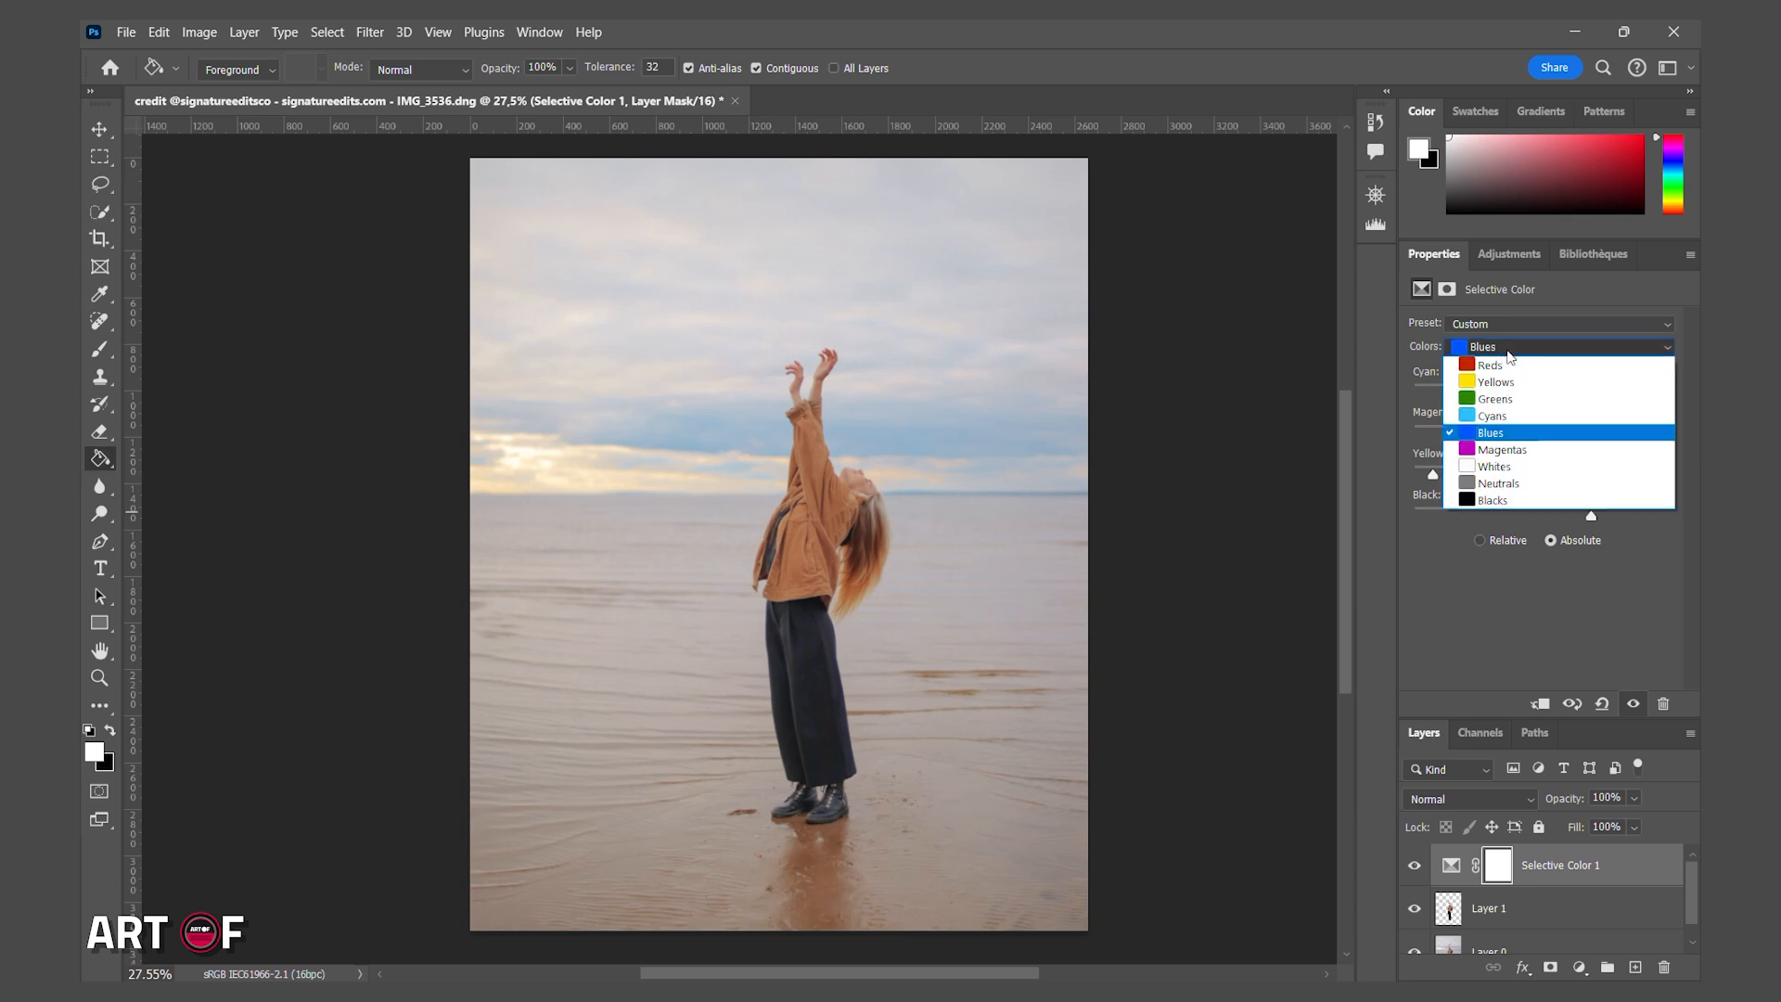
pyautogui.click(1508, 452)
pyautogui.moveTo(1542, 393)
pyautogui.mouseDown()
pyautogui.moveTo(1575, 393)
pyautogui.moveTo(1503, 395)
pyautogui.moveTo(1552, 395)
pyautogui.mouseUp()
# Set the Selective Color Whites to Cyan +6 and Yellow +10, and lower their Black slightly.
pyautogui.click(1527, 350)
pyautogui.click(1521, 468)
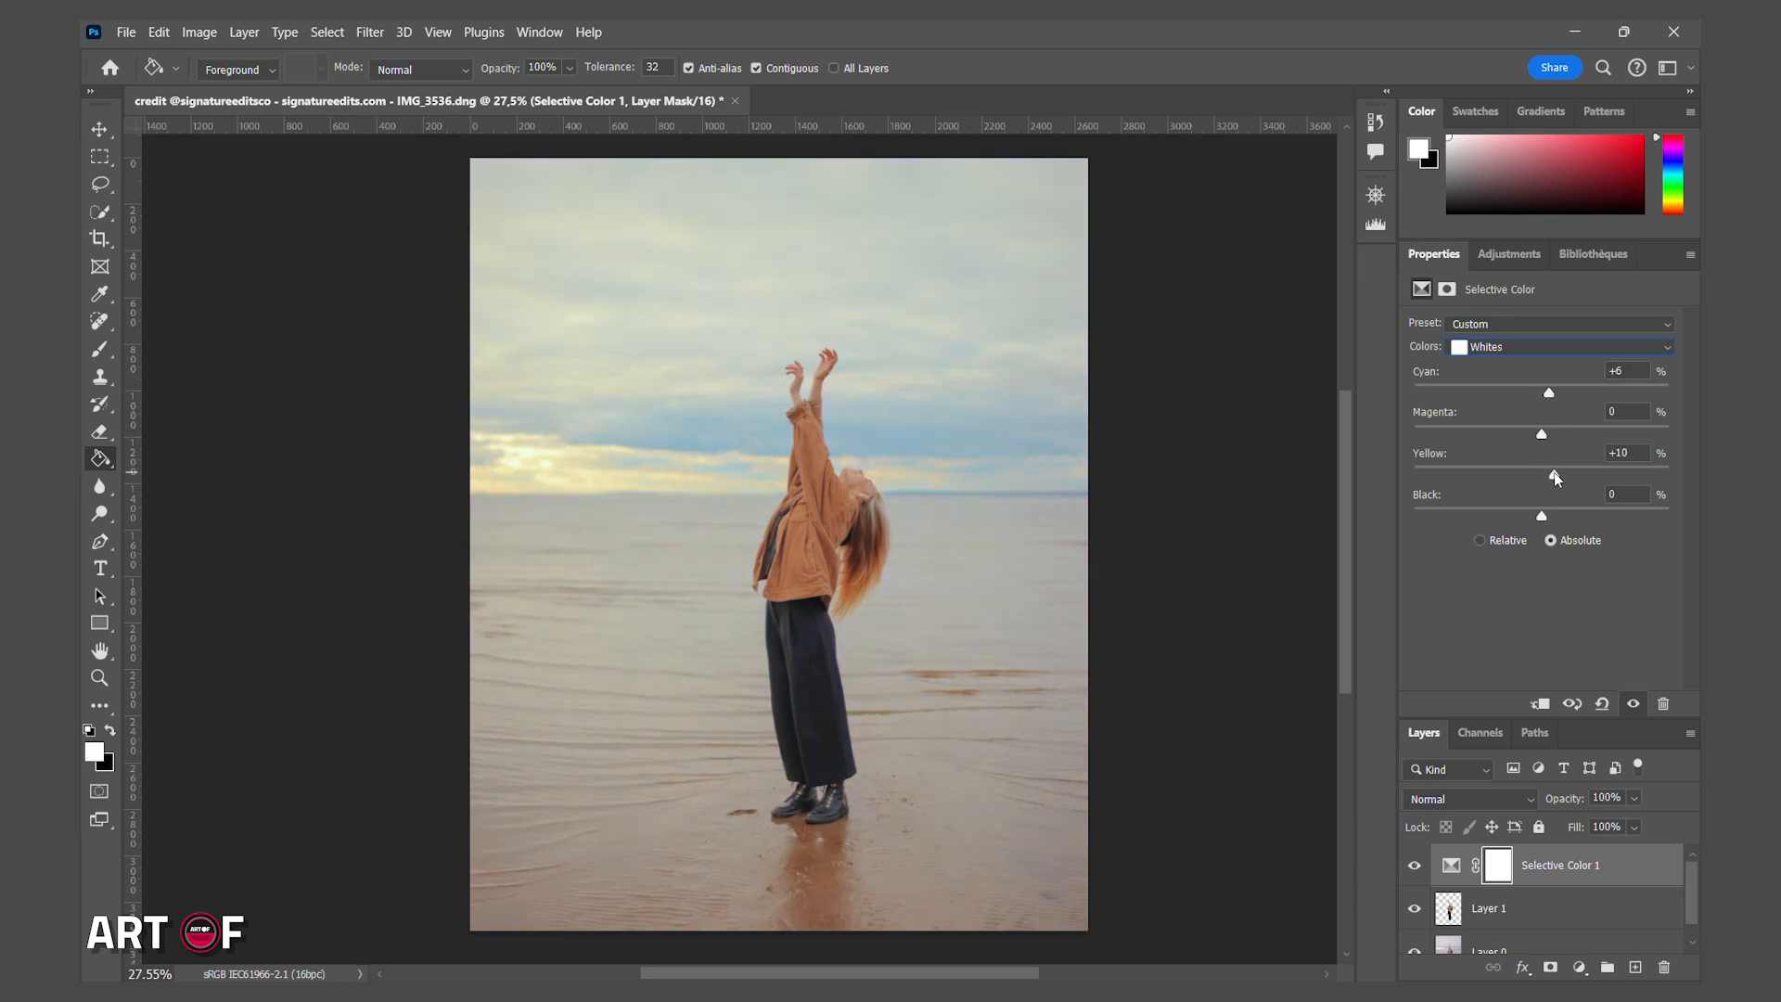
pyautogui.moveTo(1545, 510); pyautogui.dragTo(1536, 517)
# Set the Selective Color Neutrals to Cyan +4, Yellow +3 and Black +5.
pyautogui.click(1536, 351)
pyautogui.click(1521, 485)
pyautogui.moveTo(1541, 394); pyautogui.dragTo(1545, 394)
pyautogui.moveTo(1541, 474); pyautogui.dragTo(1549, 516)
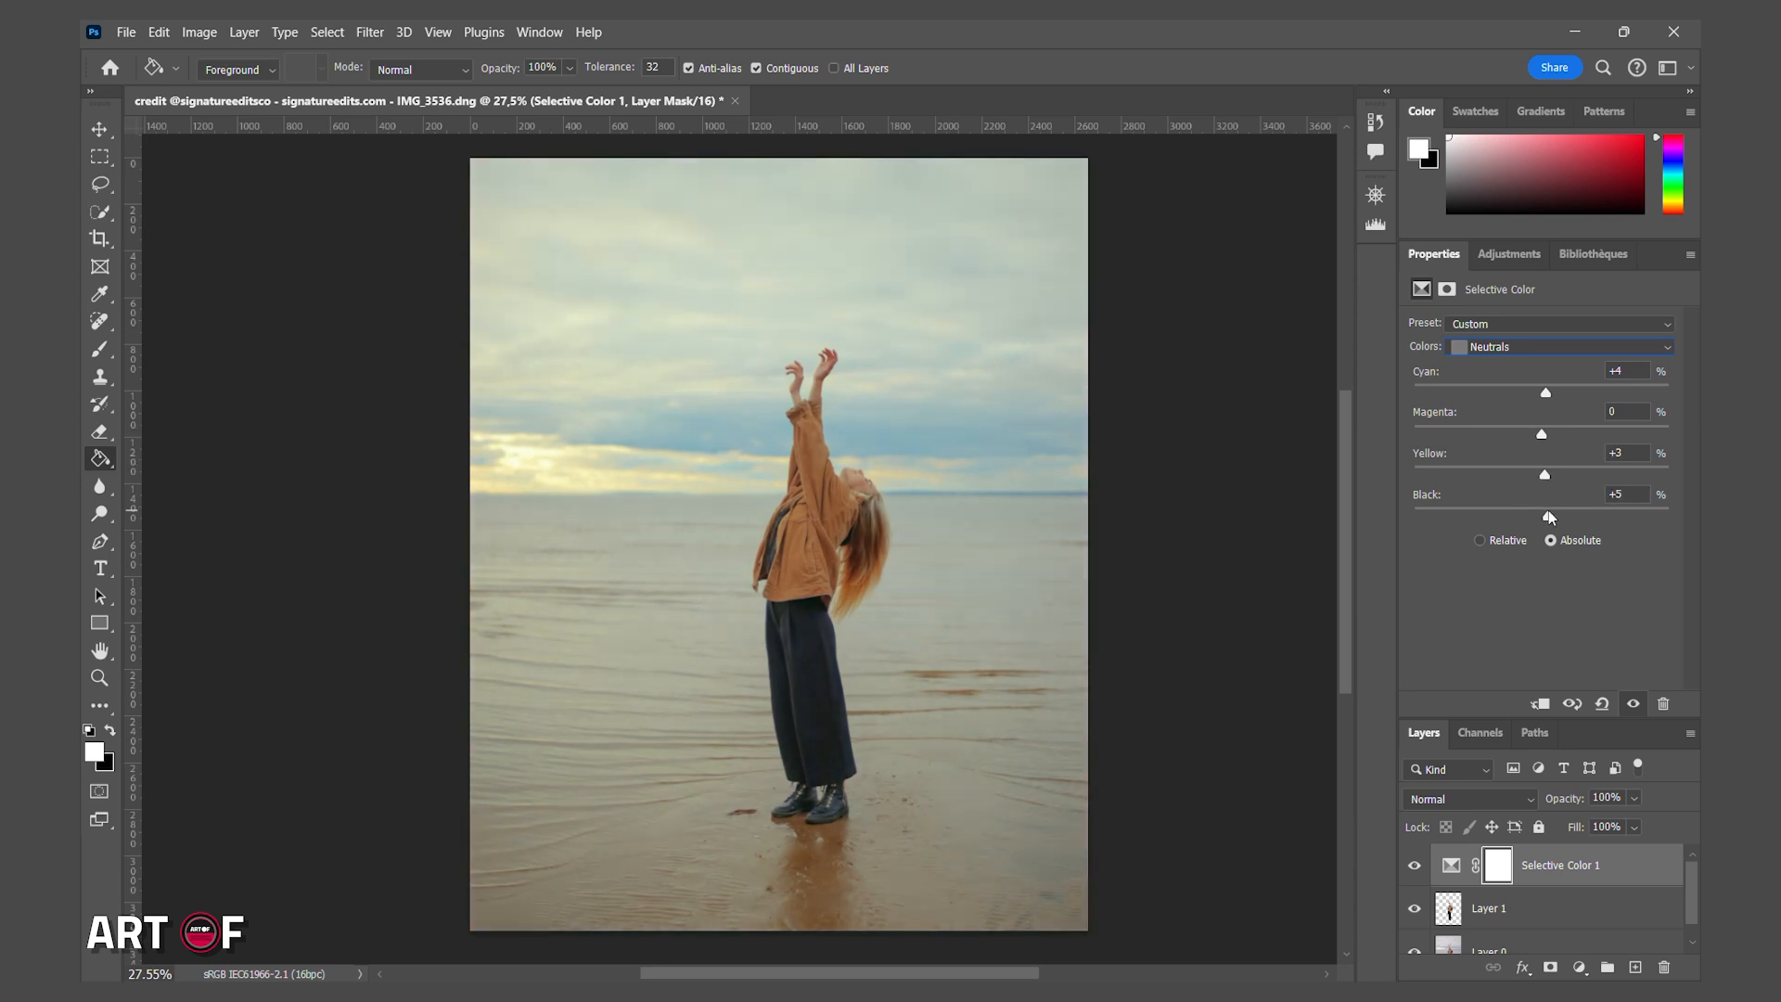
# Set Black to +2 in the Selective Color Blacks and compare the image with and without the adjustment.
pyautogui.click(1543, 353)
pyautogui.click(1541, 475)
pyautogui.moveTo(1537, 513); pyautogui.dragTo(1545, 517)
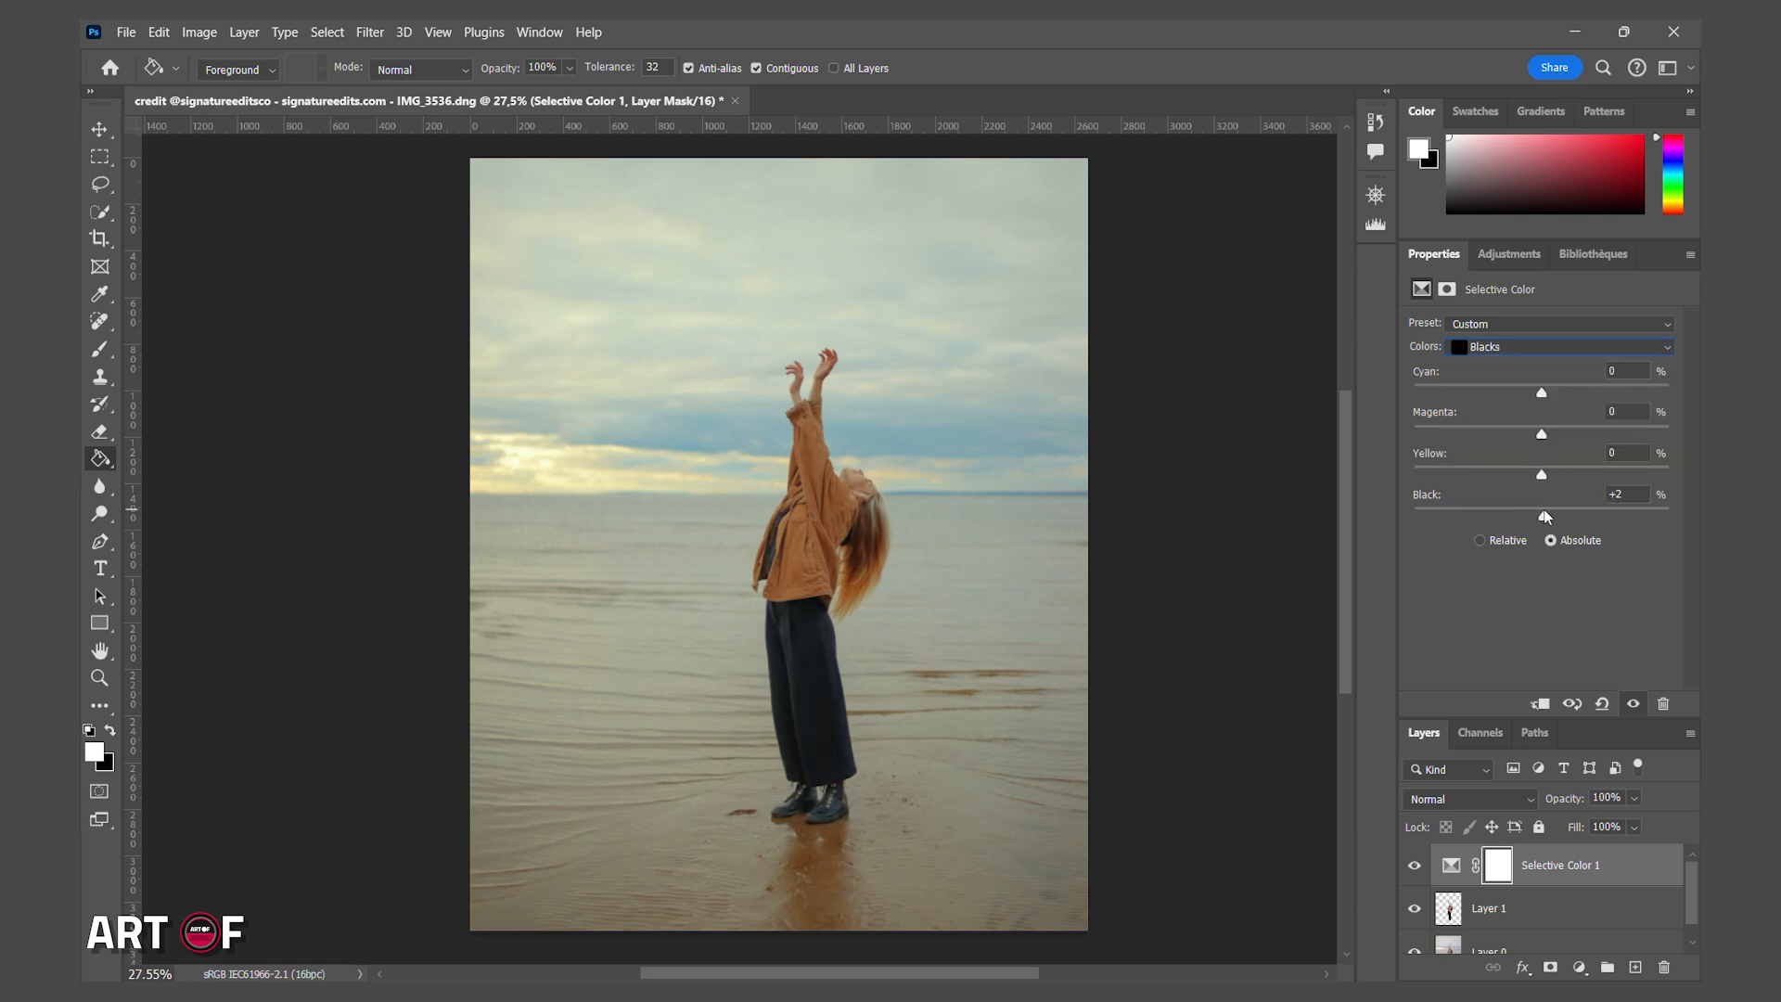
pyautogui.click(1414, 867)
pyautogui.click(1414, 867)
# Refine the Selective Color Blues by setting Yellow to -100 and Magenta to -53.
pyautogui.click(1544, 347)
pyautogui.click(1521, 422)
pyautogui.moveTo(1433, 474); pyautogui.dragTo(1415, 474)
pyautogui.moveTo(1496, 433); pyautogui.dragTo(1474, 433)
# Add a new layer between the original photo and the subject cutout and fill it with a darker blue.
pyautogui.click(1528, 874)
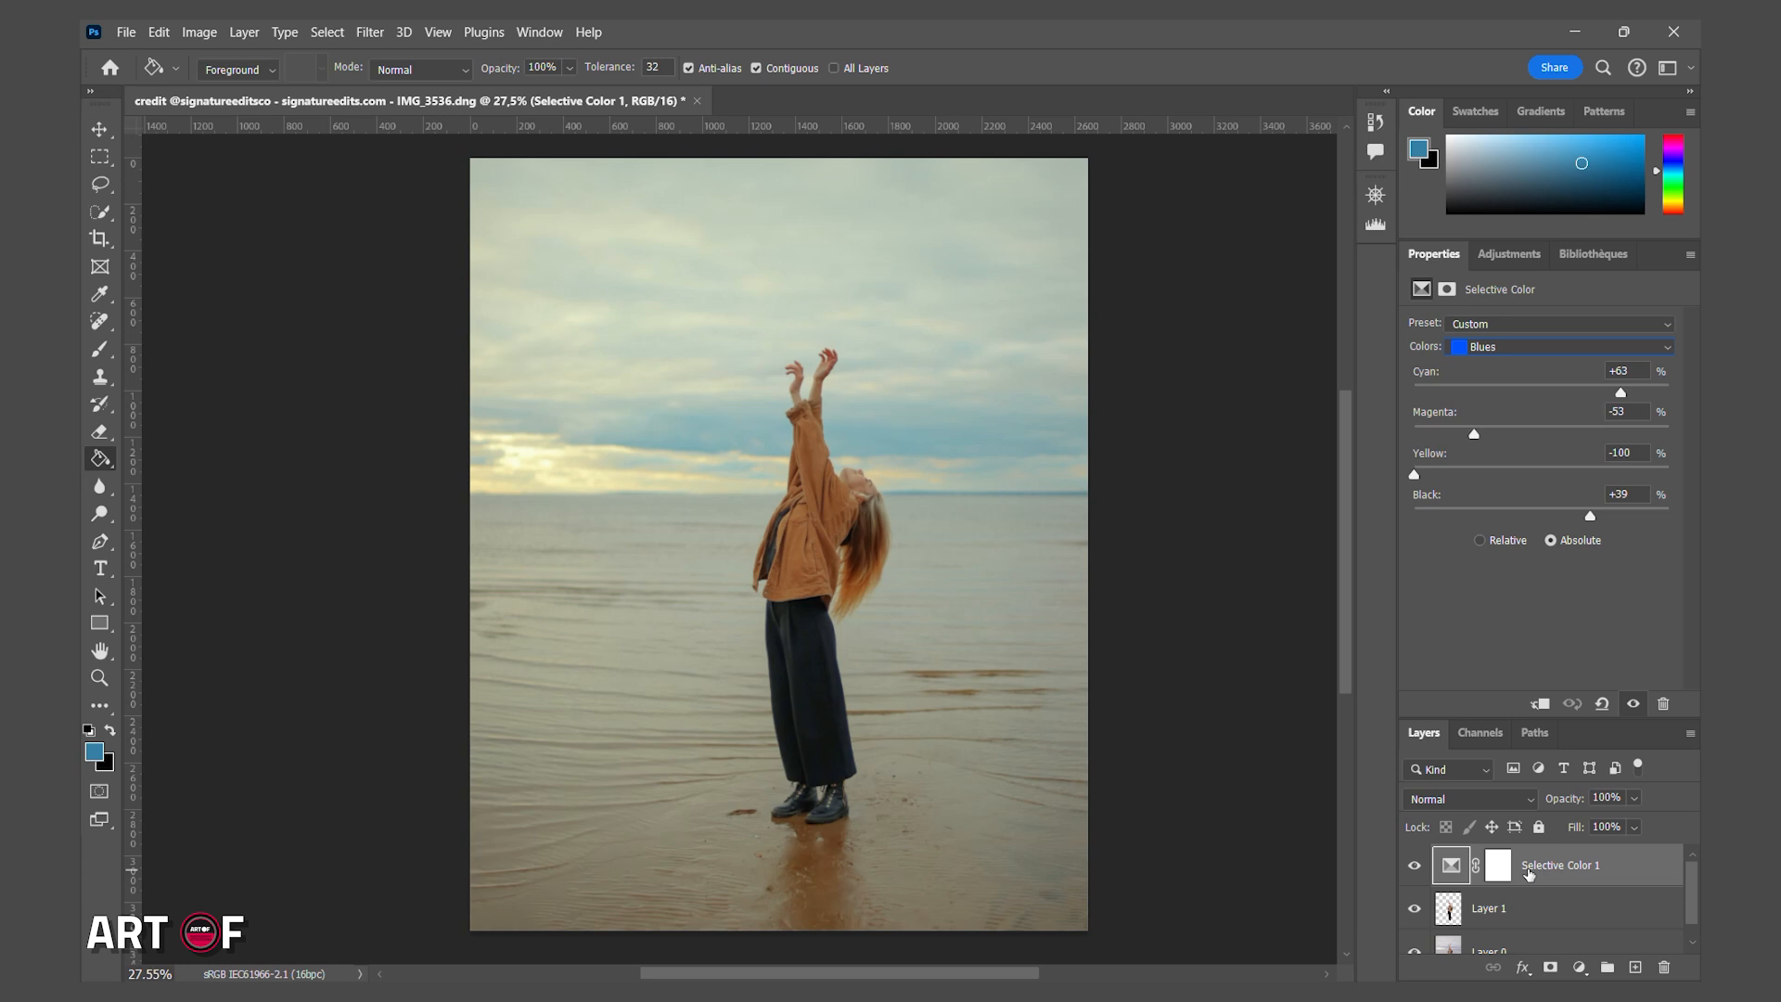
pyautogui.click(1521, 940)
pyautogui.click(1635, 966)
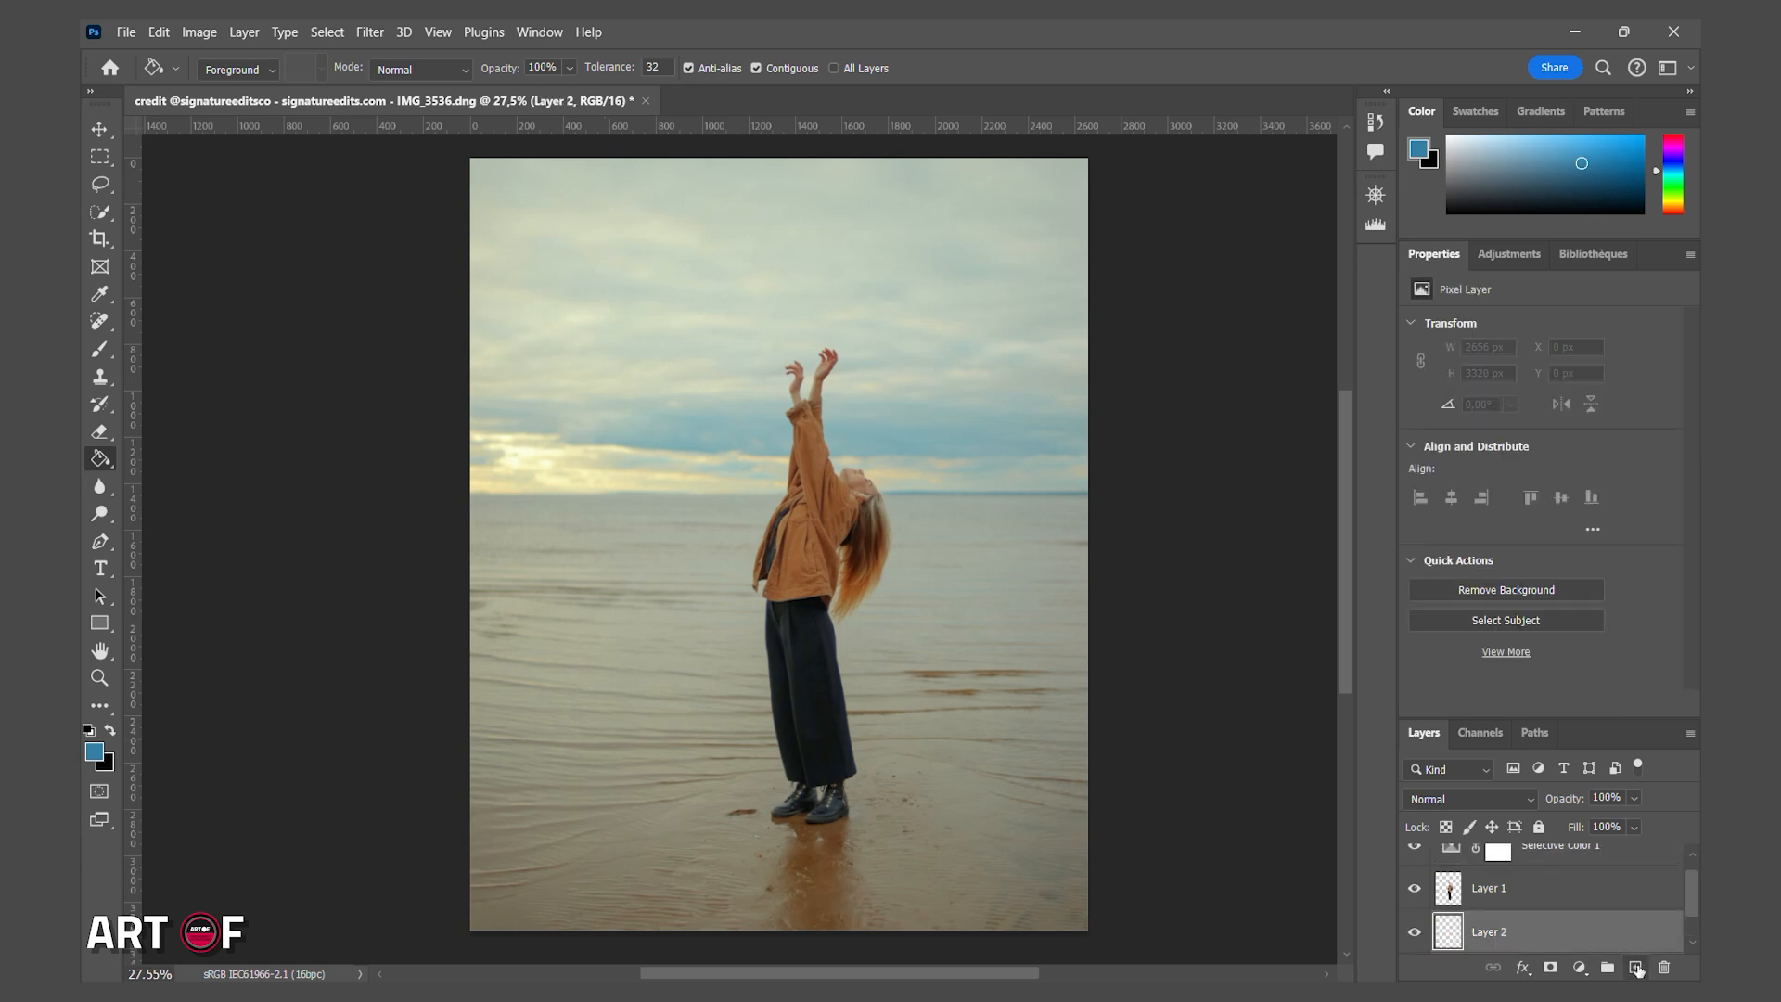
pyautogui.click(94, 751)
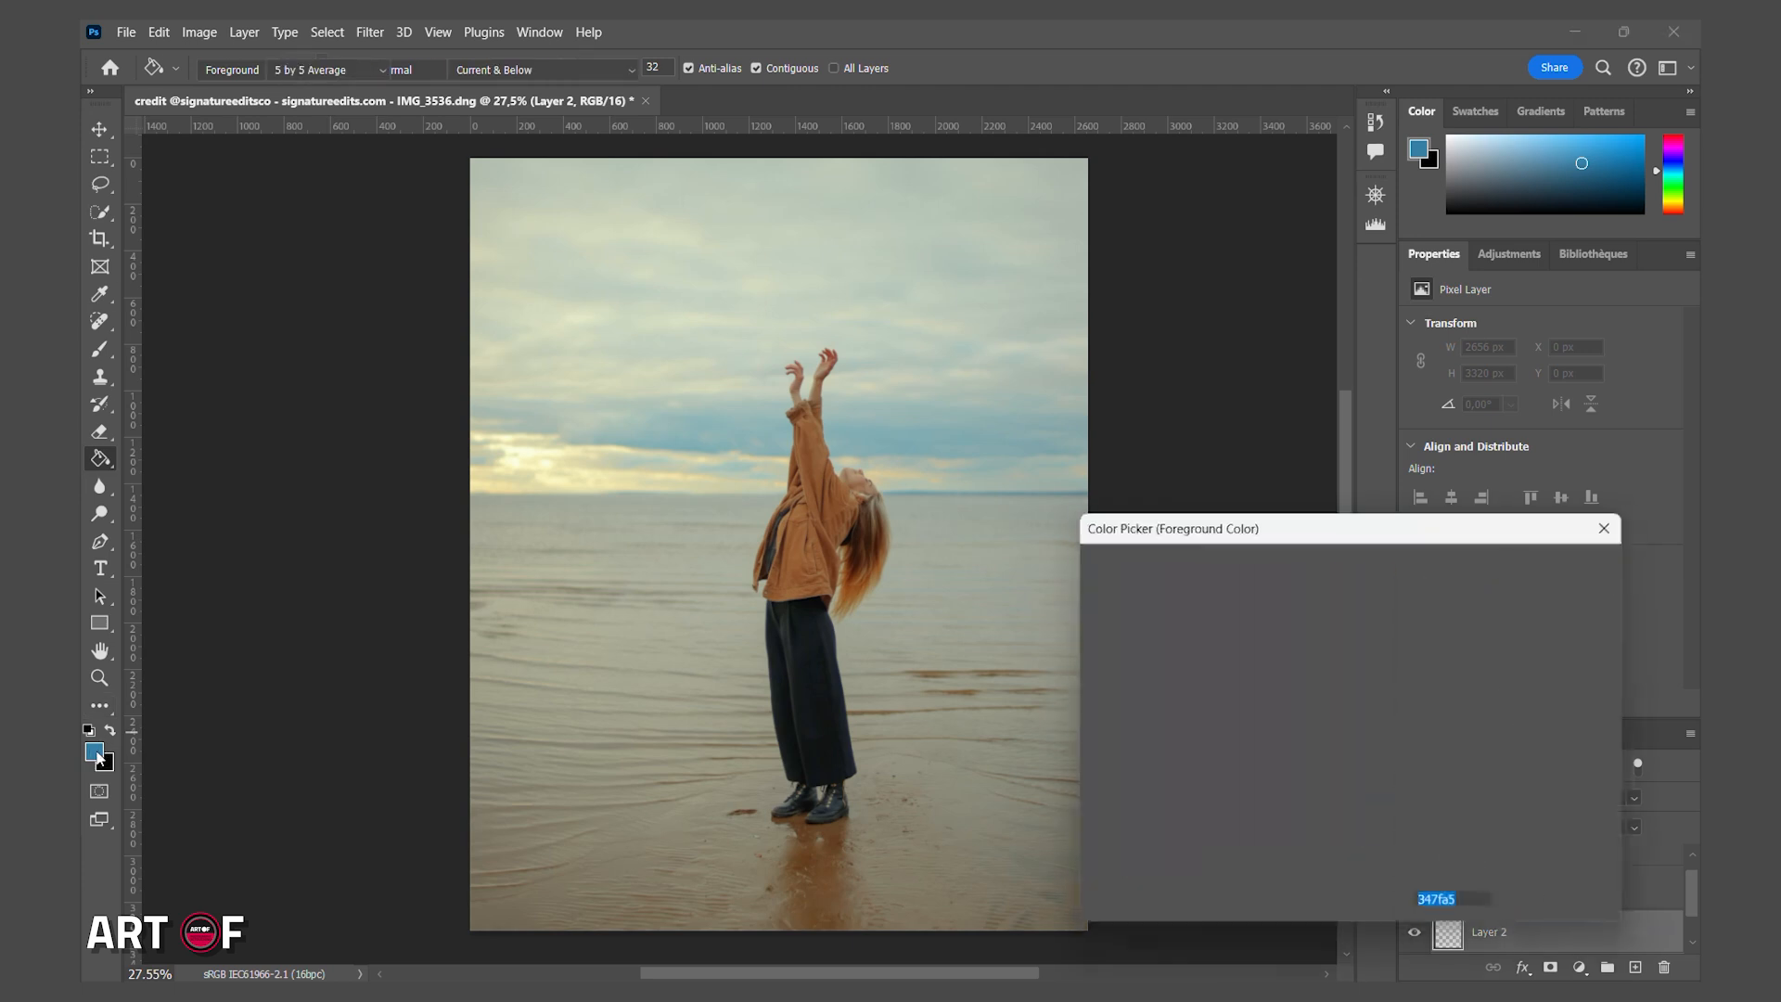
pyautogui.moveTo(1163, 633)
pyautogui.mouseDown()
pyautogui.moveTo(1256, 630)
pyautogui.moveTo(1250, 704)
pyautogui.mouseUp()
pyautogui.click(1541, 563)
pyautogui.press('g')
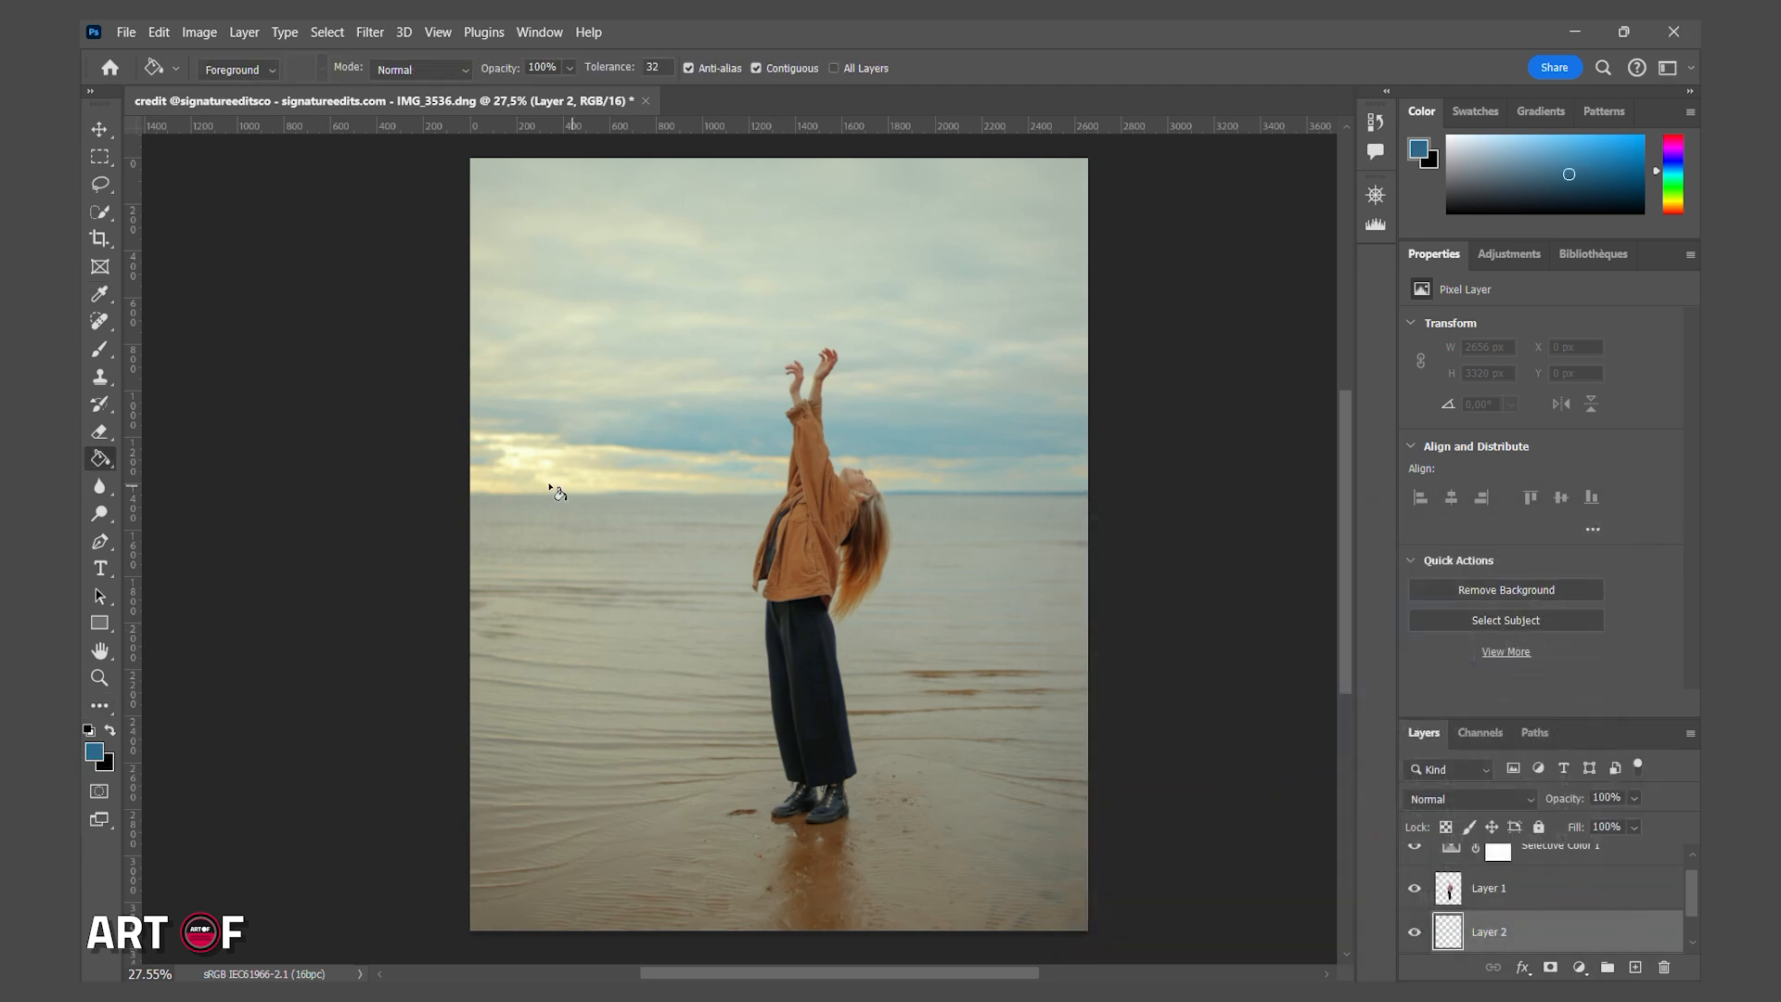
pyautogui.click(677, 422)
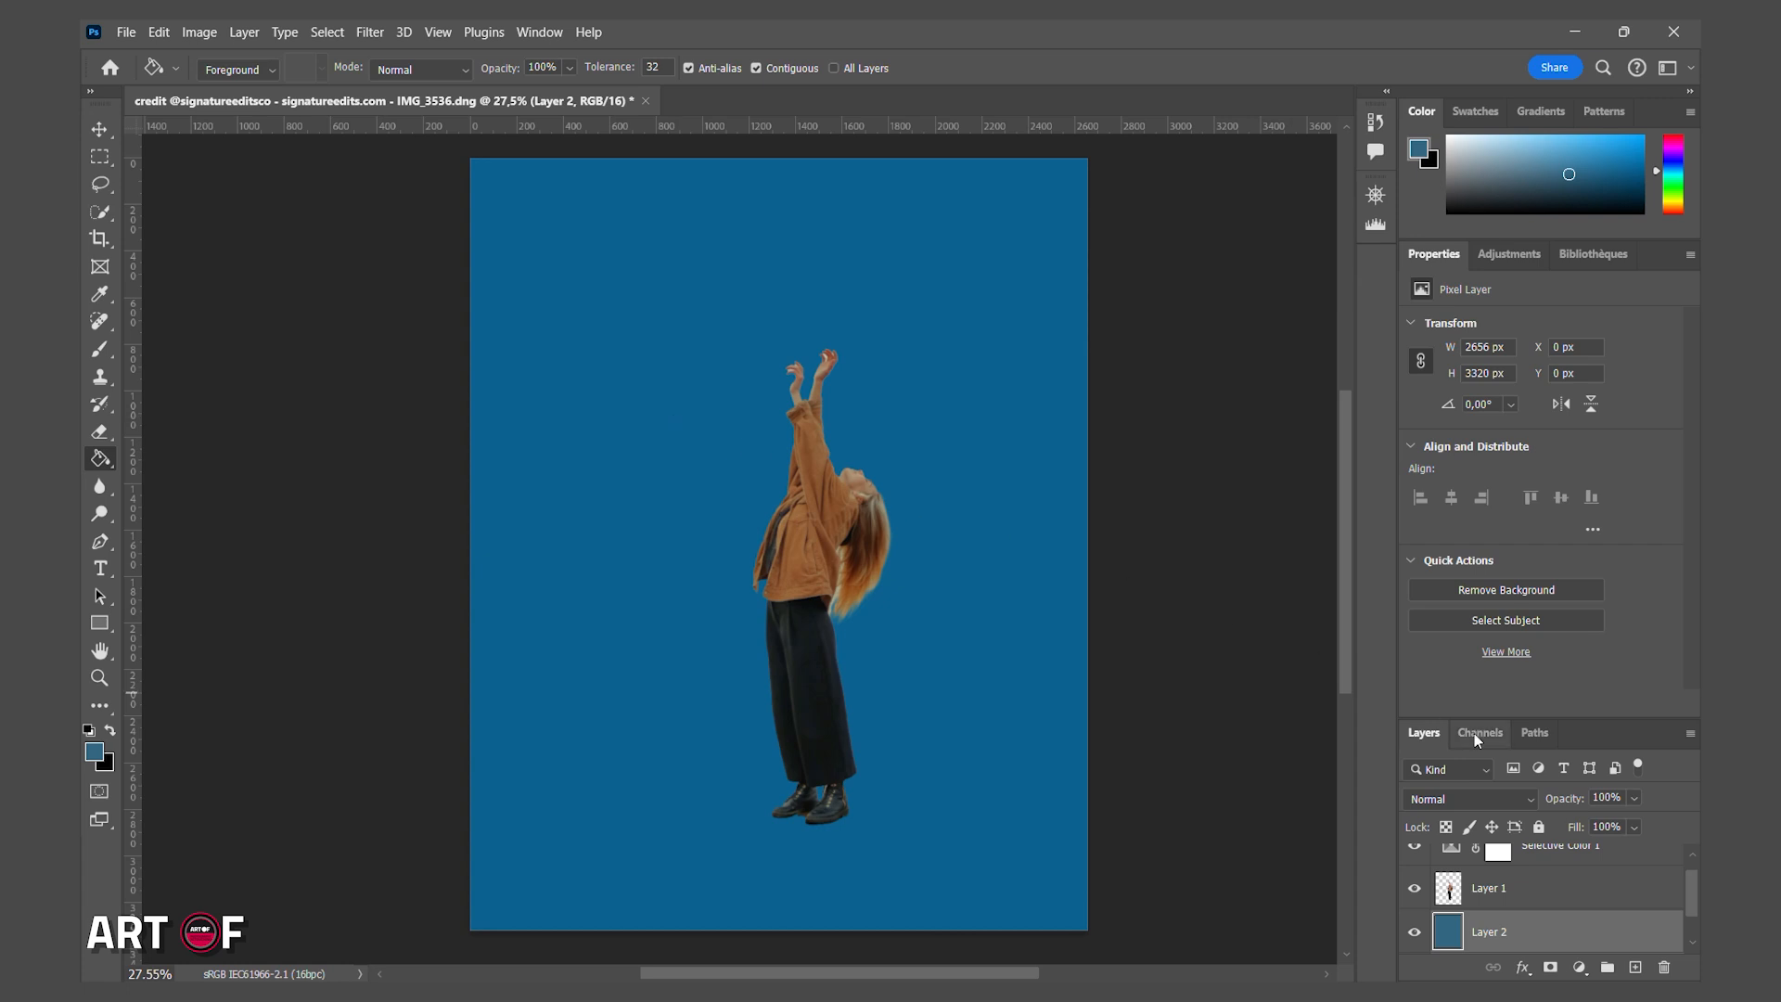
# Set the blue fill layer's blend mode to Overlay and its opacity to 42%.
pyautogui.click(1495, 798)
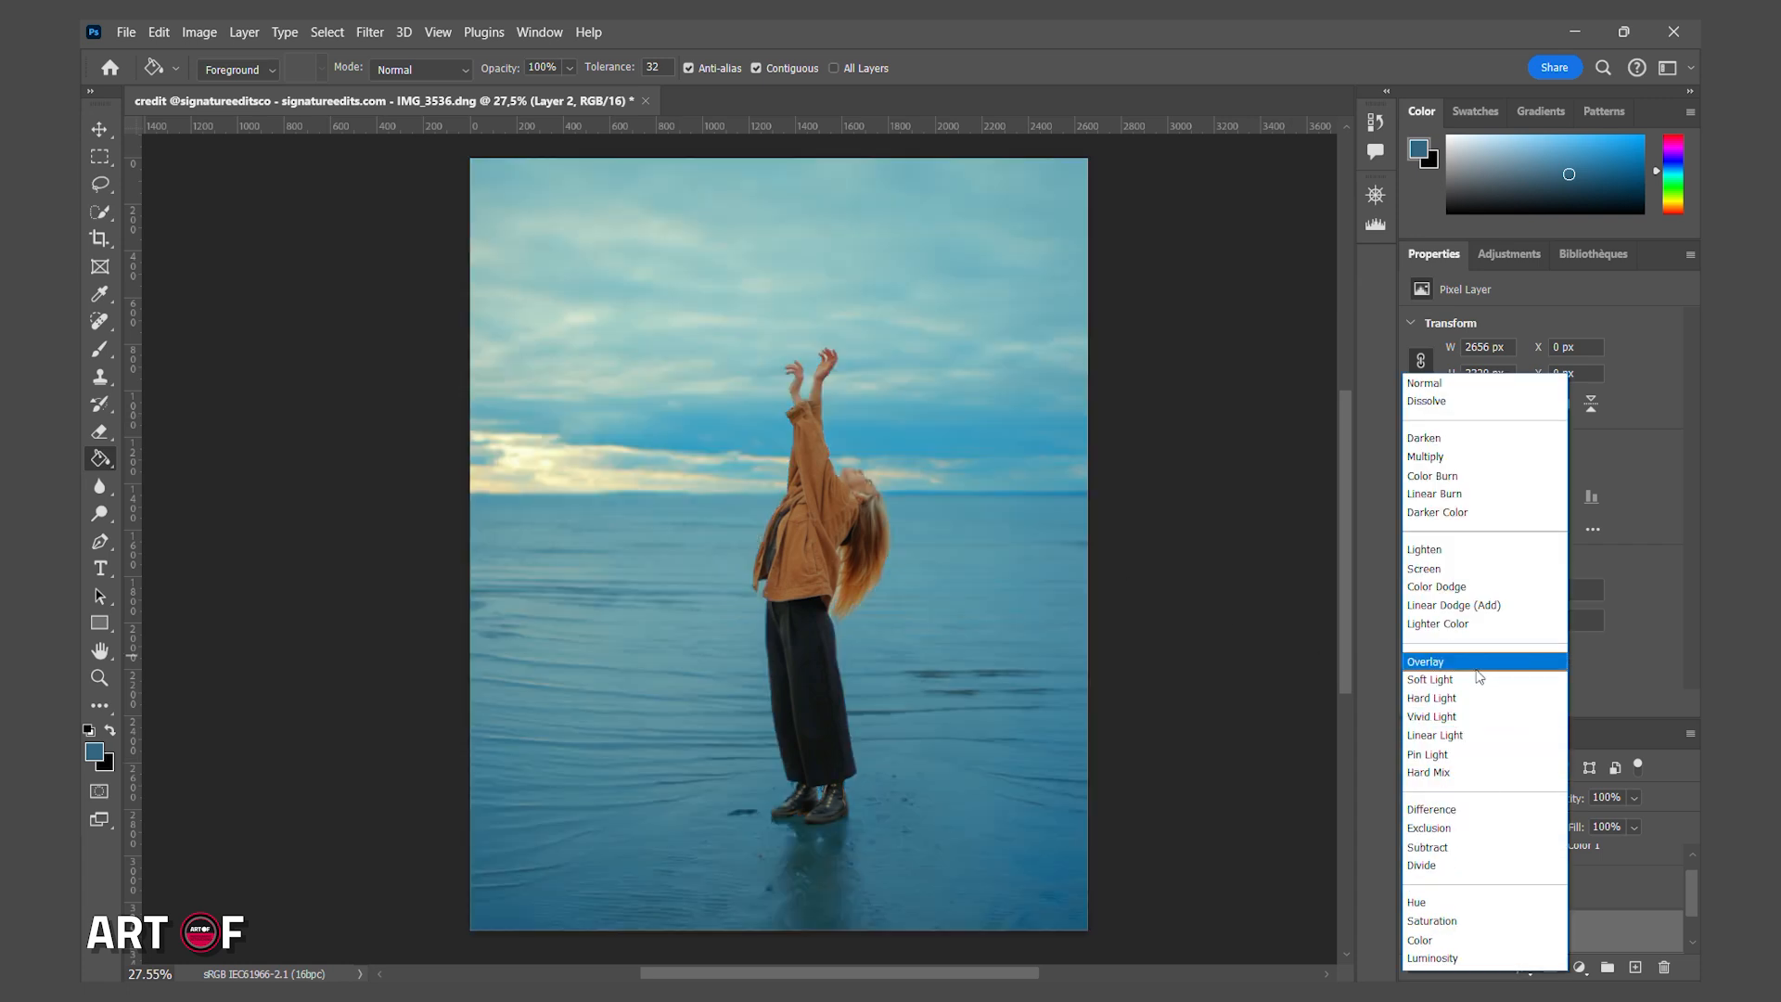
pyautogui.click(1477, 670)
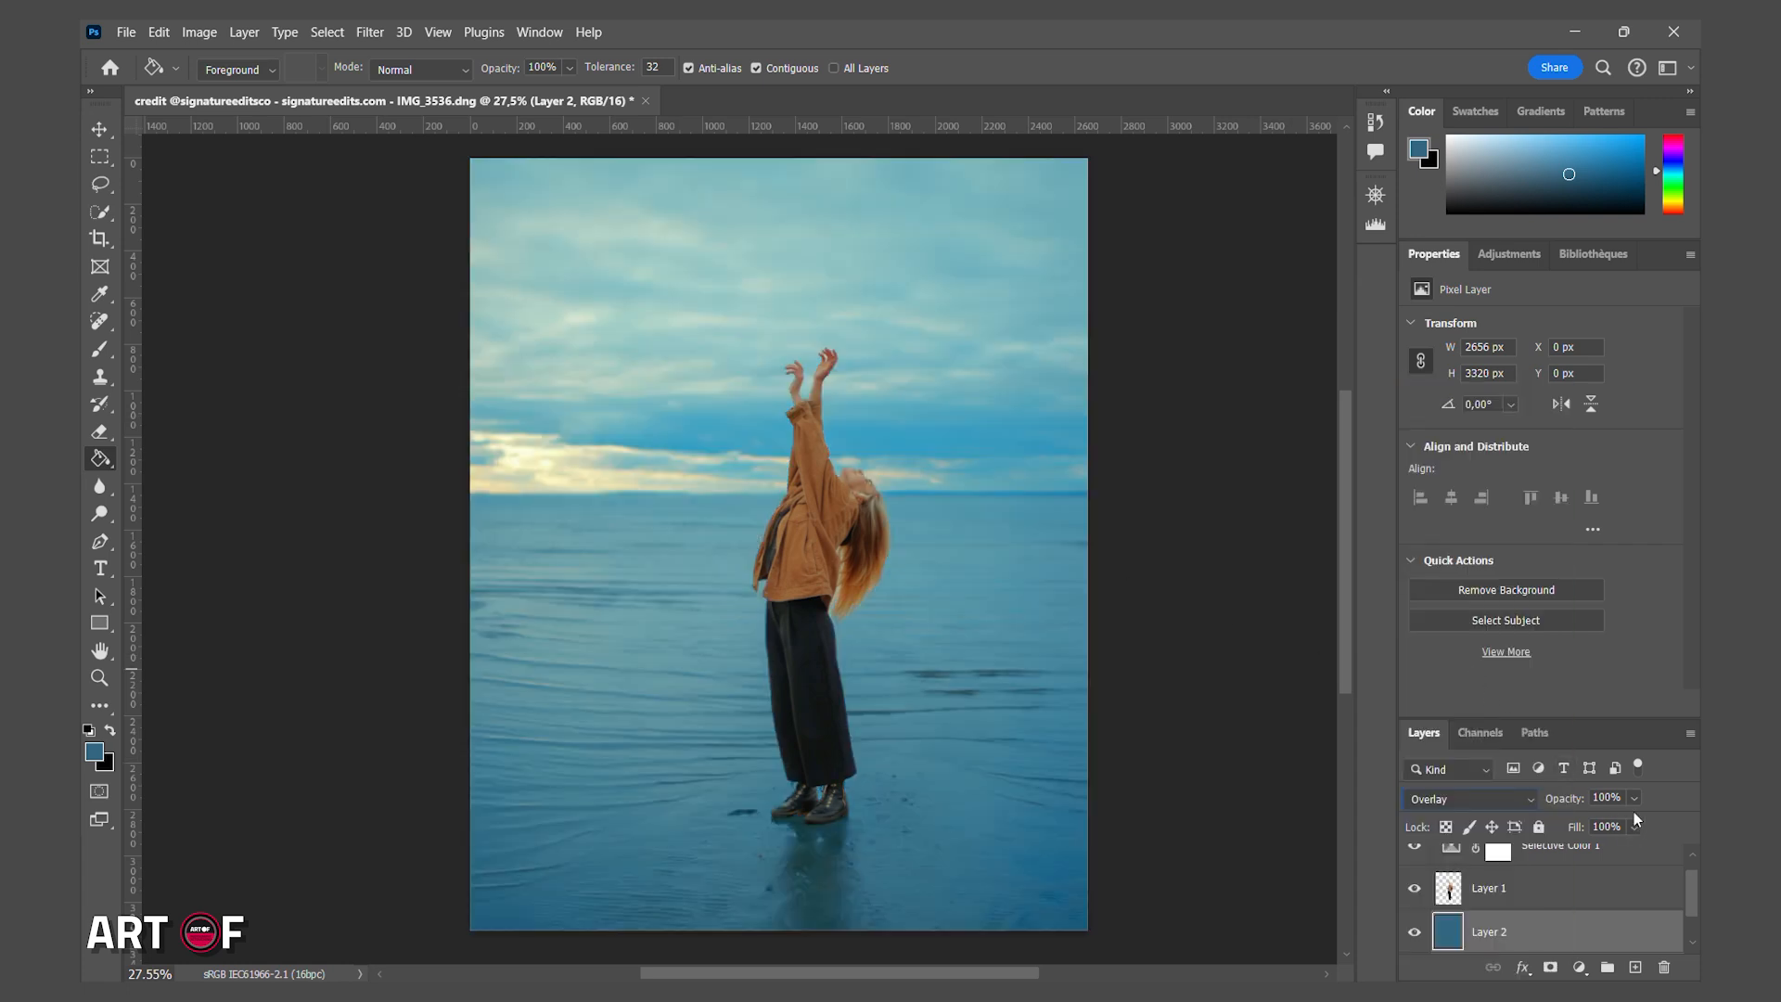
pyautogui.moveTo(1636, 825)
pyautogui.mouseDown()
pyautogui.moveTo(1592, 825)
pyautogui.moveTo(1609, 825)
pyautogui.mouseUp()
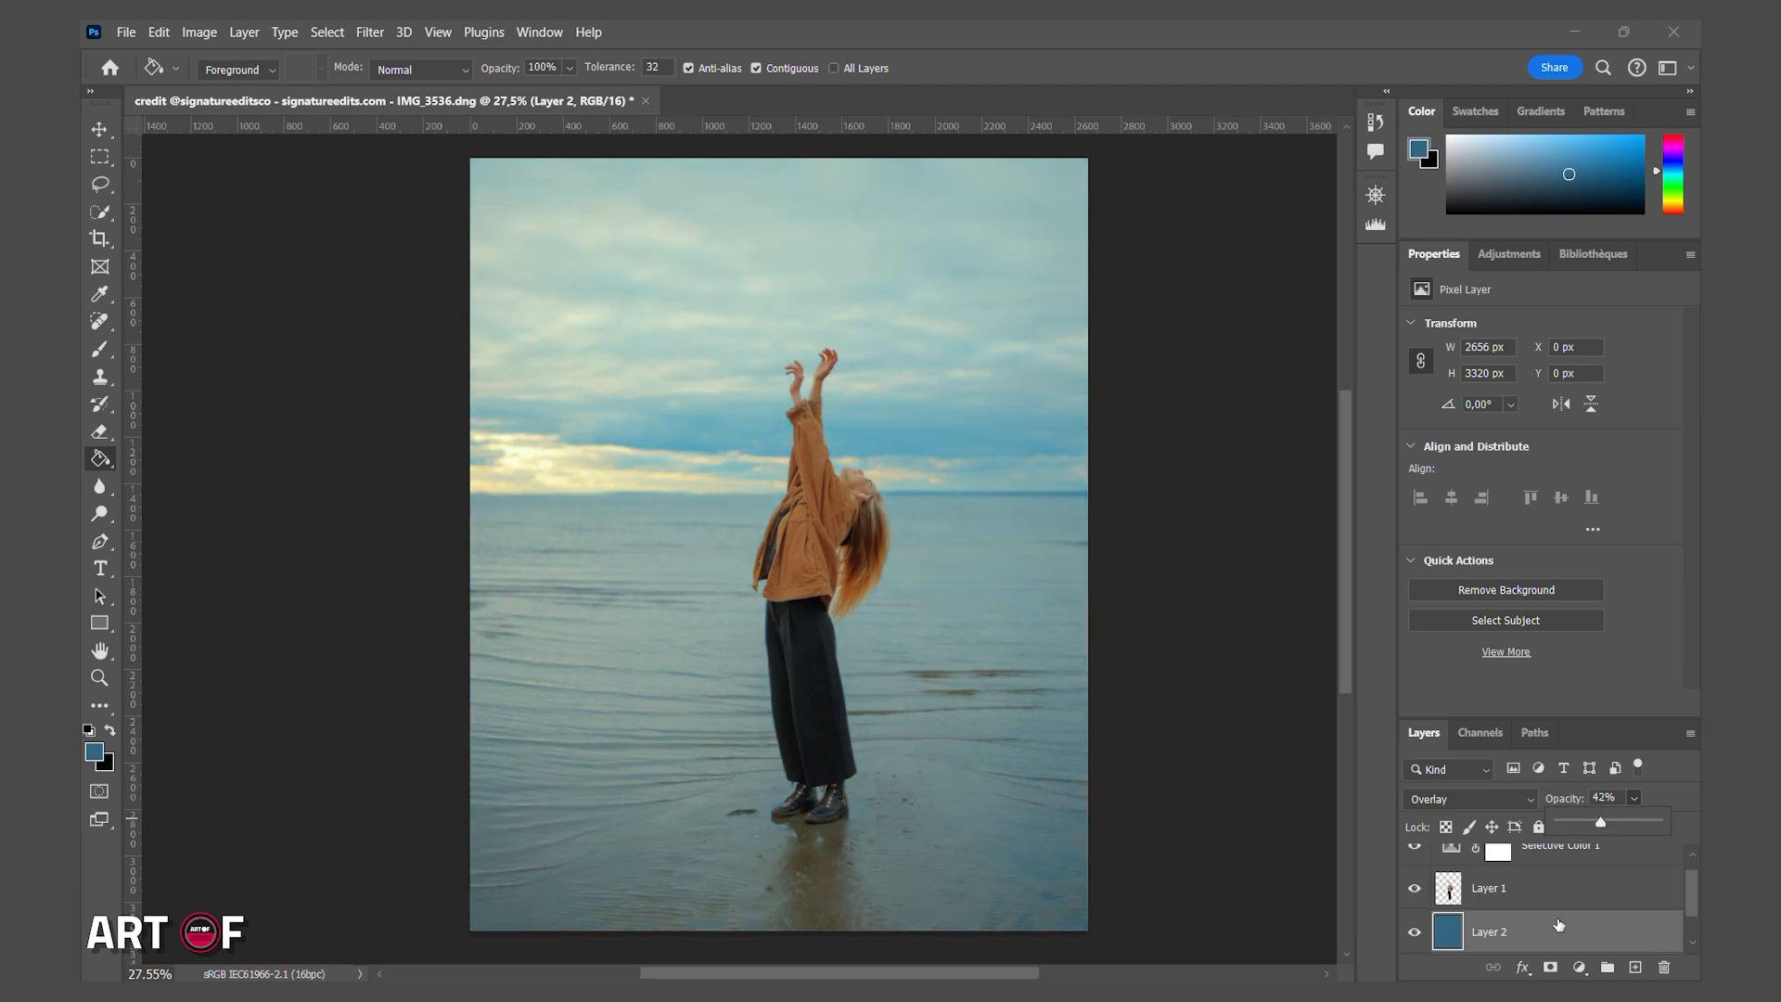
# Add a mask to the blue layer and draw a linear black-to-white gradient upward from the photo's bottom edge to the jacket.
pyautogui.click(1550, 966)
pyautogui.rightClick(99, 459)
pyautogui.click(204, 458)
pyautogui.moveTo(794, 916); pyautogui.dragTo(798, 546)
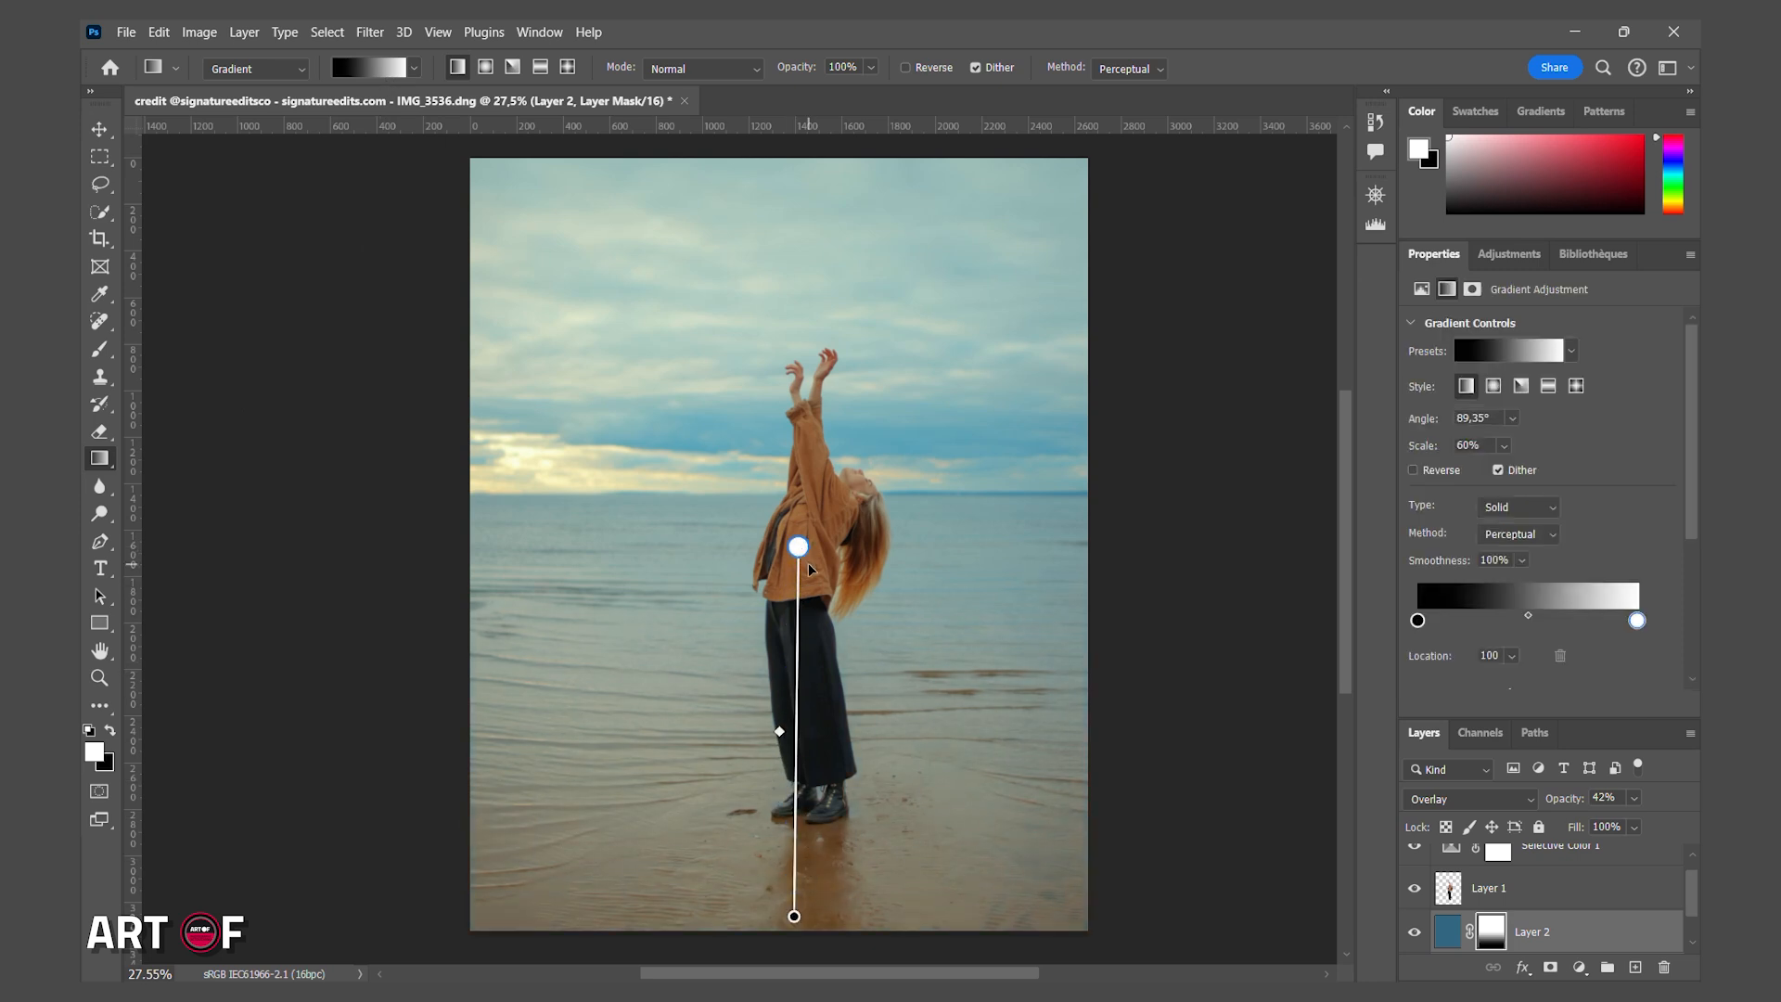
pyautogui.press('v')
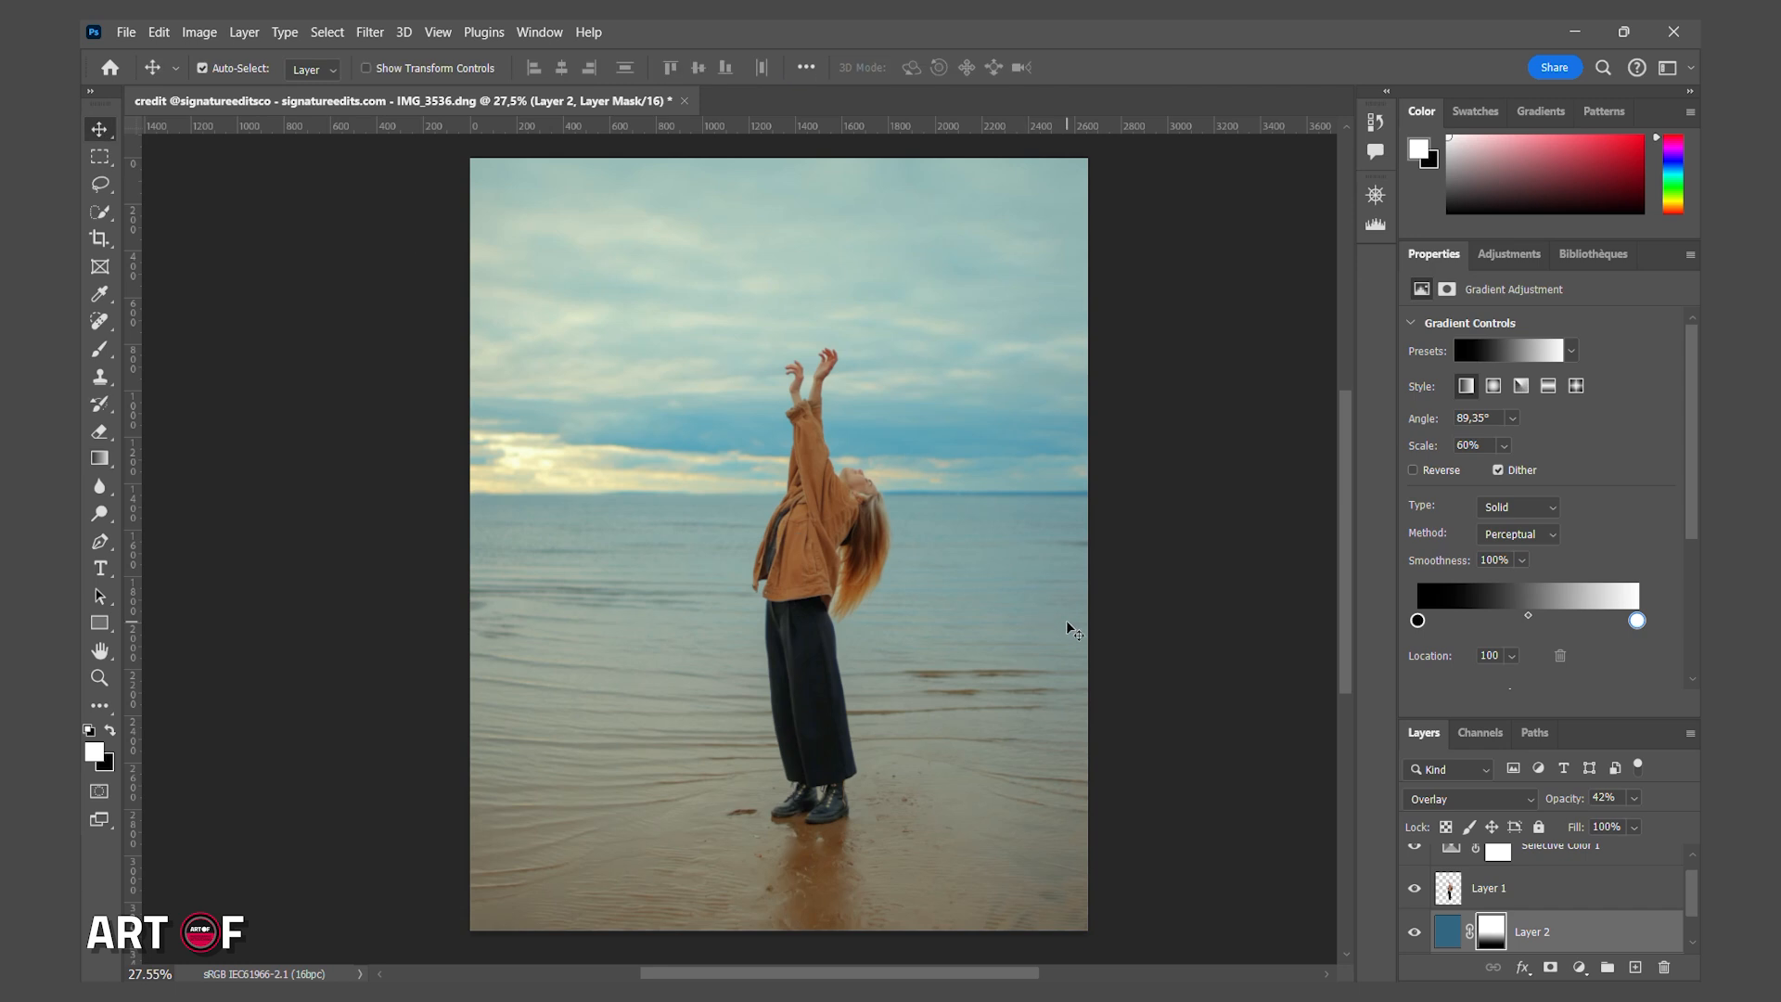
# Strengthen the Blues in the Selective Color layer with Cyan +73, Magenta -75 and Black +54.
pyautogui.click(1448, 927)
pyautogui.scroll(1, 1522, 876)
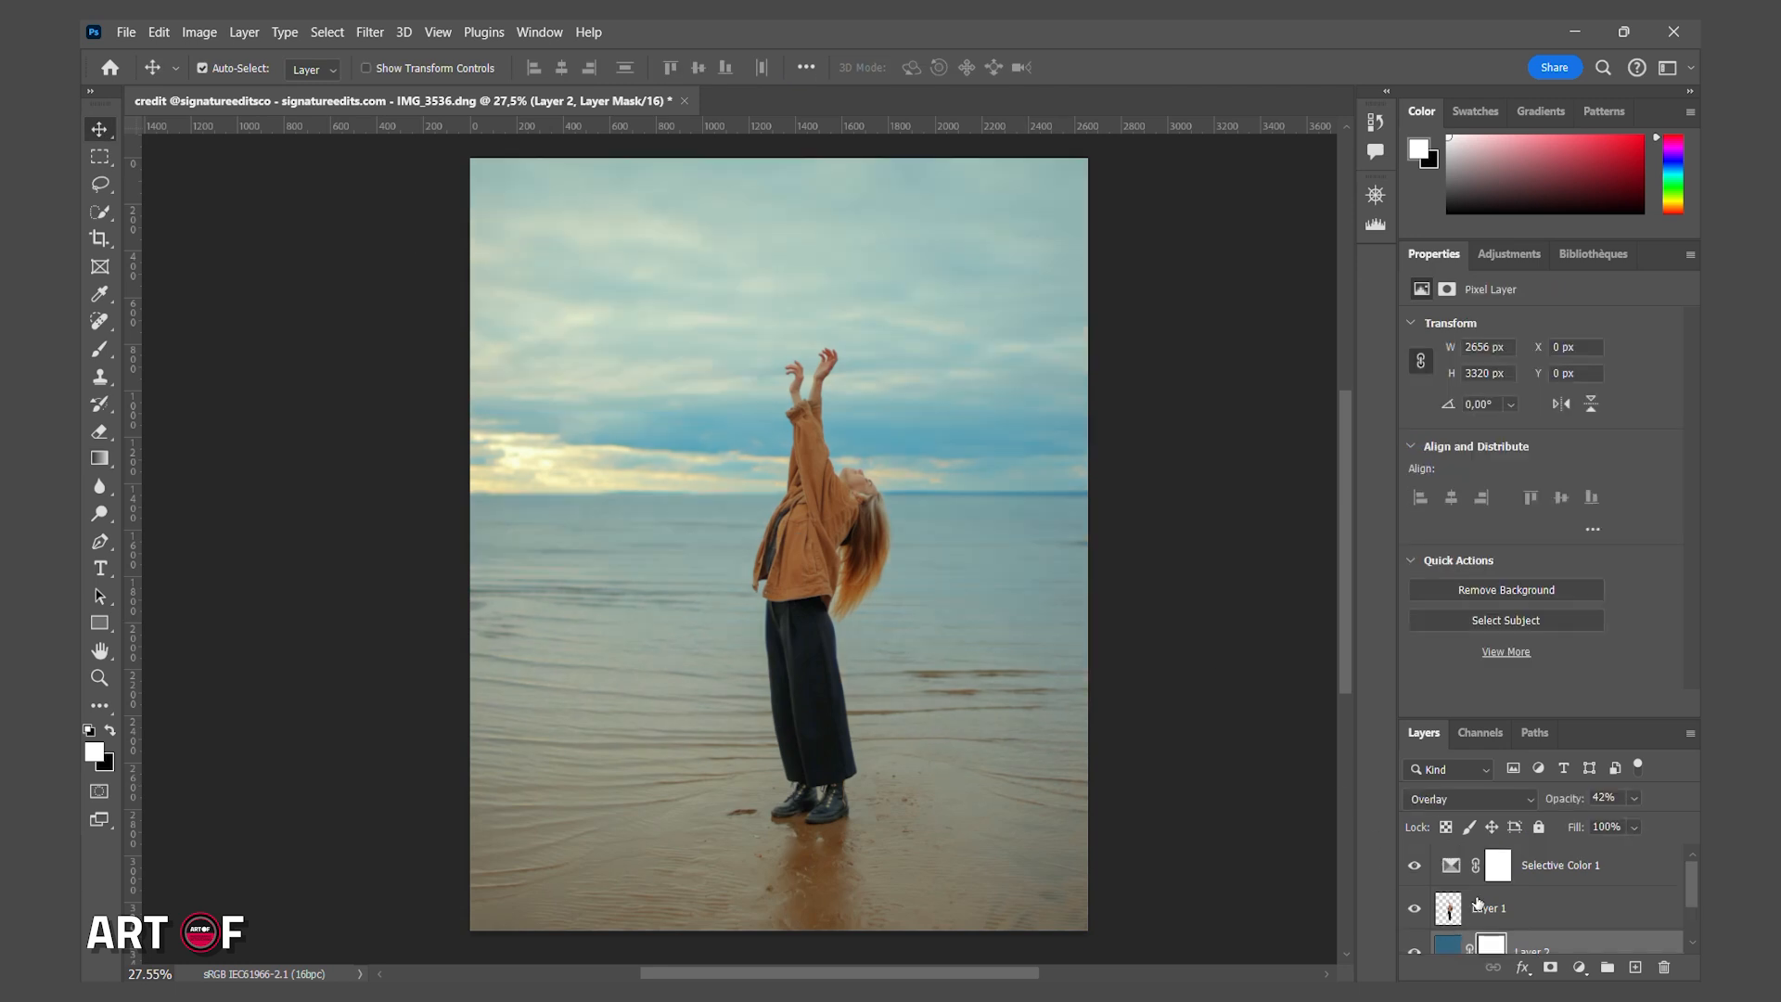
pyautogui.click(1537, 864)
pyautogui.moveTo(1473, 433)
pyautogui.mouseDown()
pyautogui.moveTo(1437, 428)
pyautogui.moveTo(1533, 425)
pyautogui.moveTo(1476, 429)
pyautogui.mouseUp()
pyautogui.moveTo(1591, 517)
pyautogui.mouseDown()
pyautogui.moveTo(1522, 517)
pyautogui.moveTo(1609, 517)
pyautogui.mouseUp()
pyautogui.moveTo(1621, 393)
pyautogui.mouseDown()
pyautogui.moveTo(1467, 392)
pyautogui.moveTo(1633, 392)
pyautogui.mouseUp()
pyautogui.moveTo(1474, 433); pyautogui.dragTo(1434, 434)
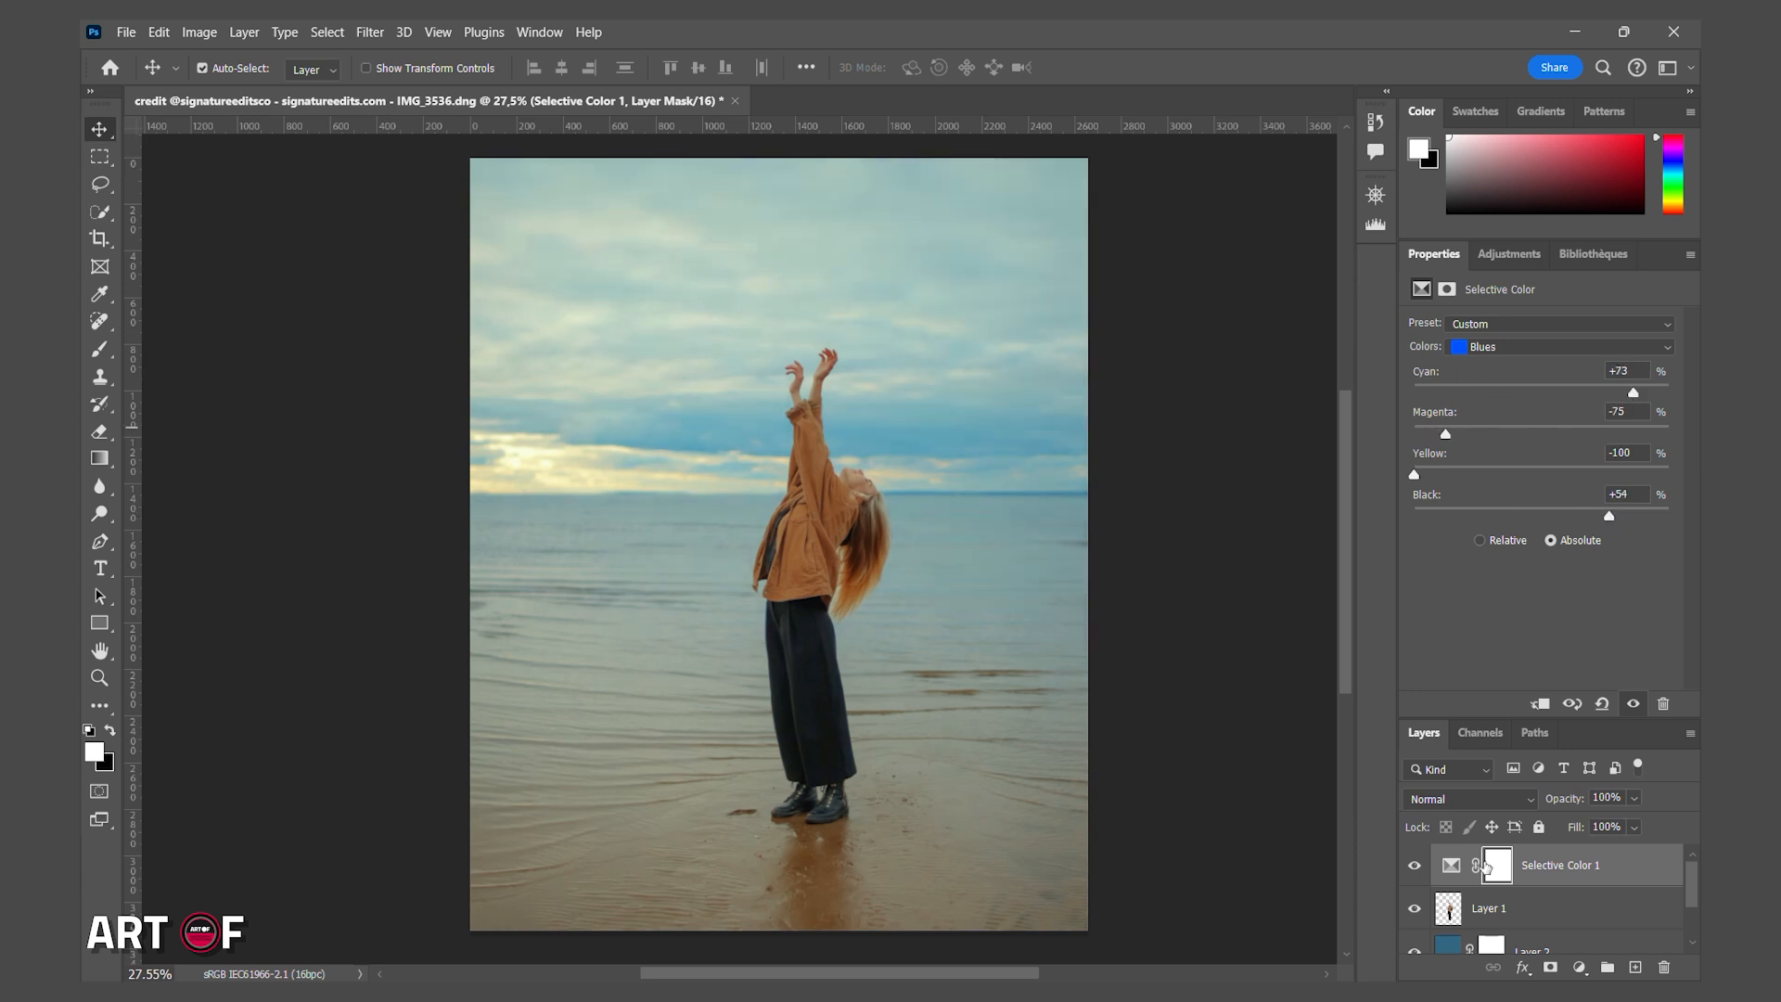
# Add a Curves adjustment above Selective Color with the black point at input 7, output 20, lowered shadows, and a point at 165, 165.
pyautogui.click(1566, 942)
pyautogui.scroll(1, 1560, 904)
pyautogui.click(1553, 886)
pyautogui.click(1580, 967)
pyautogui.click(1567, 699)
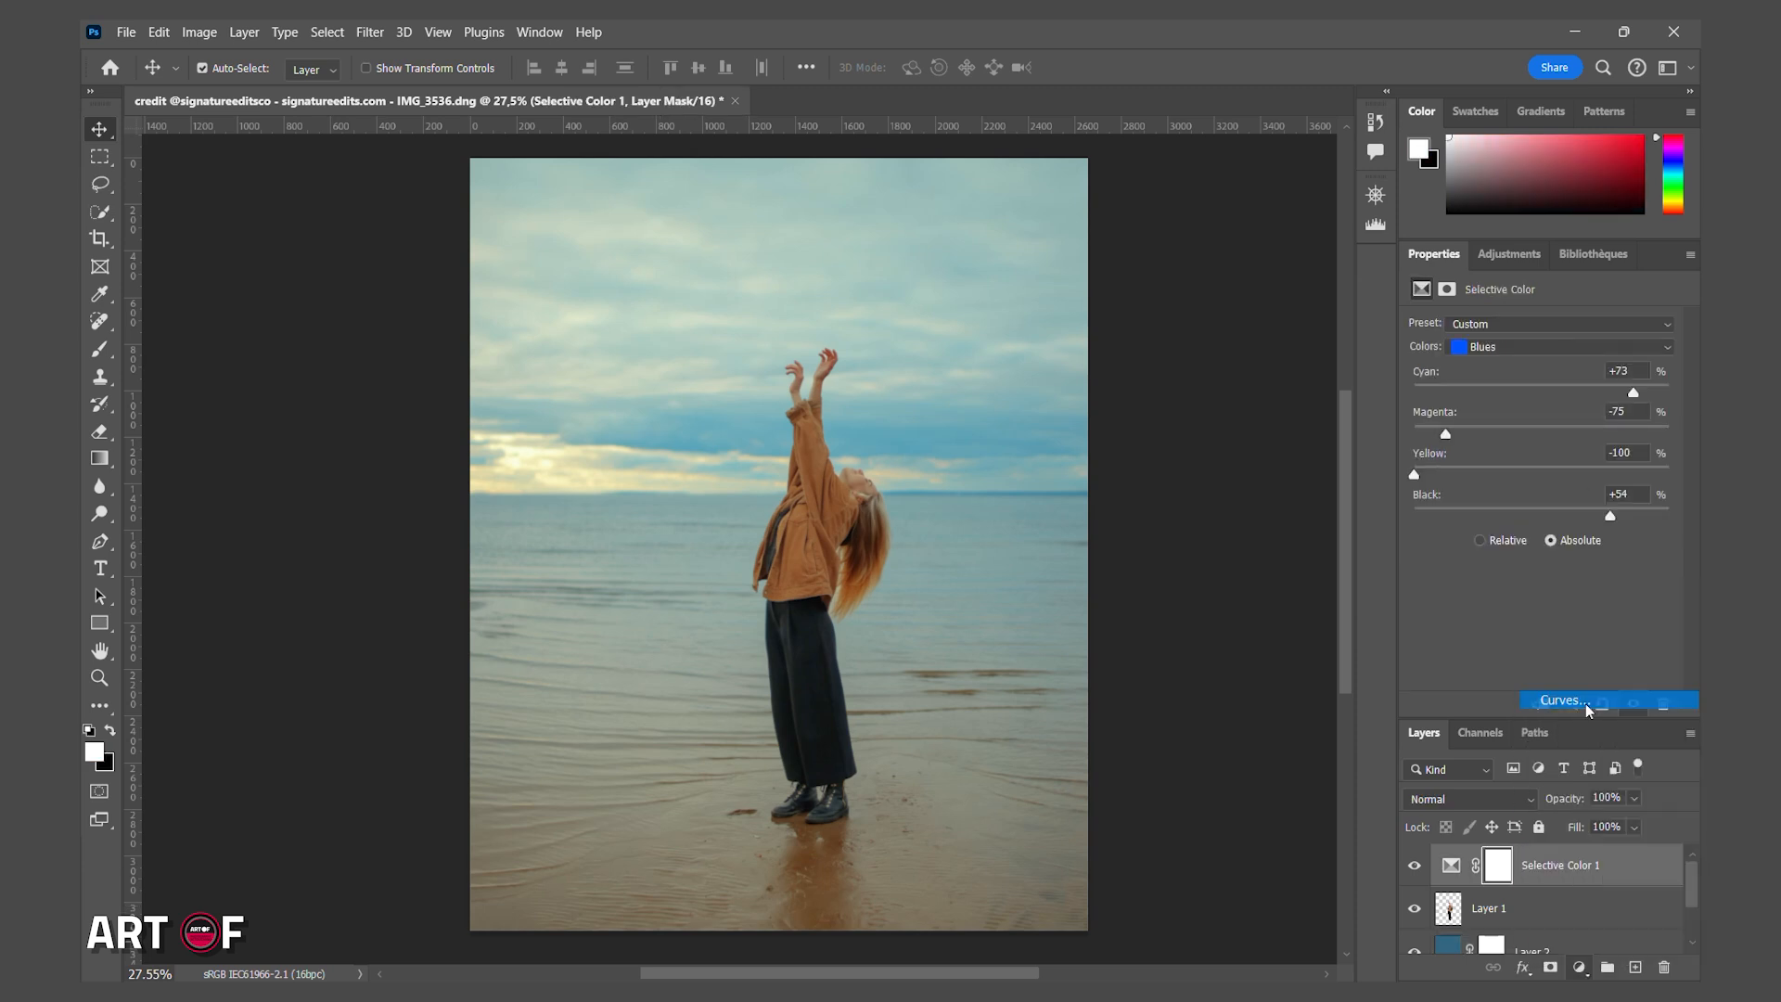
pyautogui.moveTo(1458, 576); pyautogui.dragTo(1458, 568)
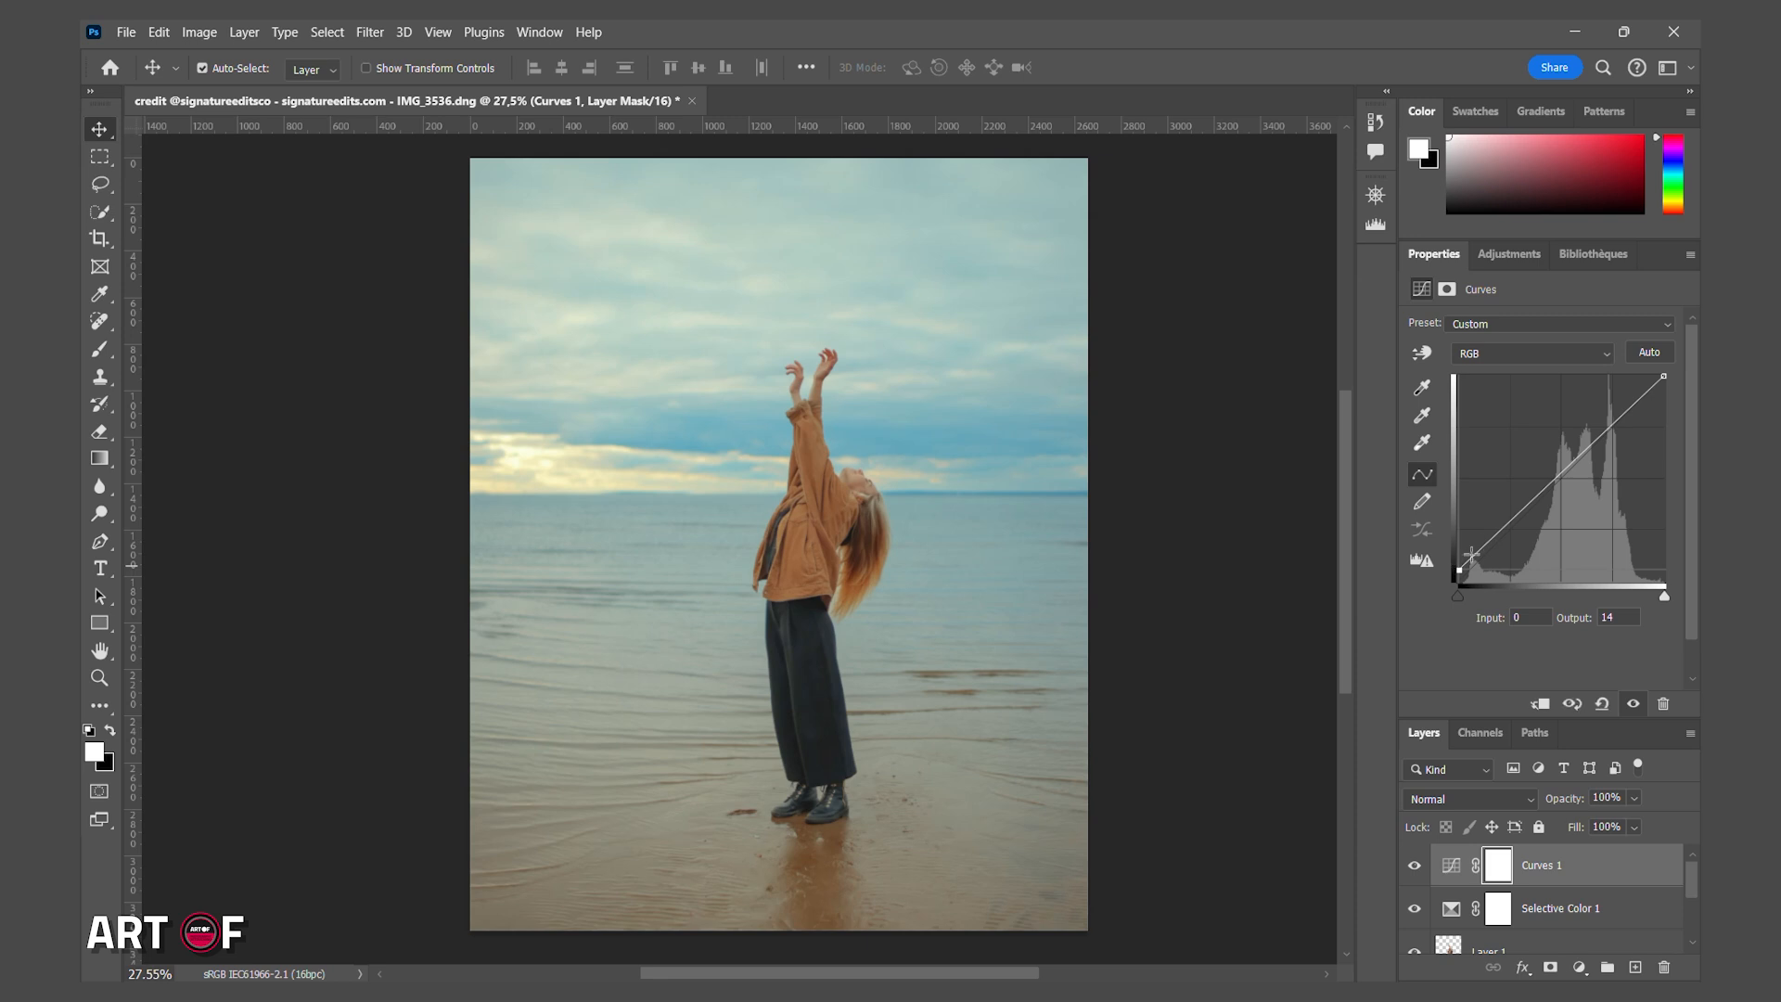
pyautogui.moveTo(1492, 537); pyautogui.dragTo(1509, 541)
pyautogui.moveTo(1598, 445); pyautogui.dragTo(1596, 448)
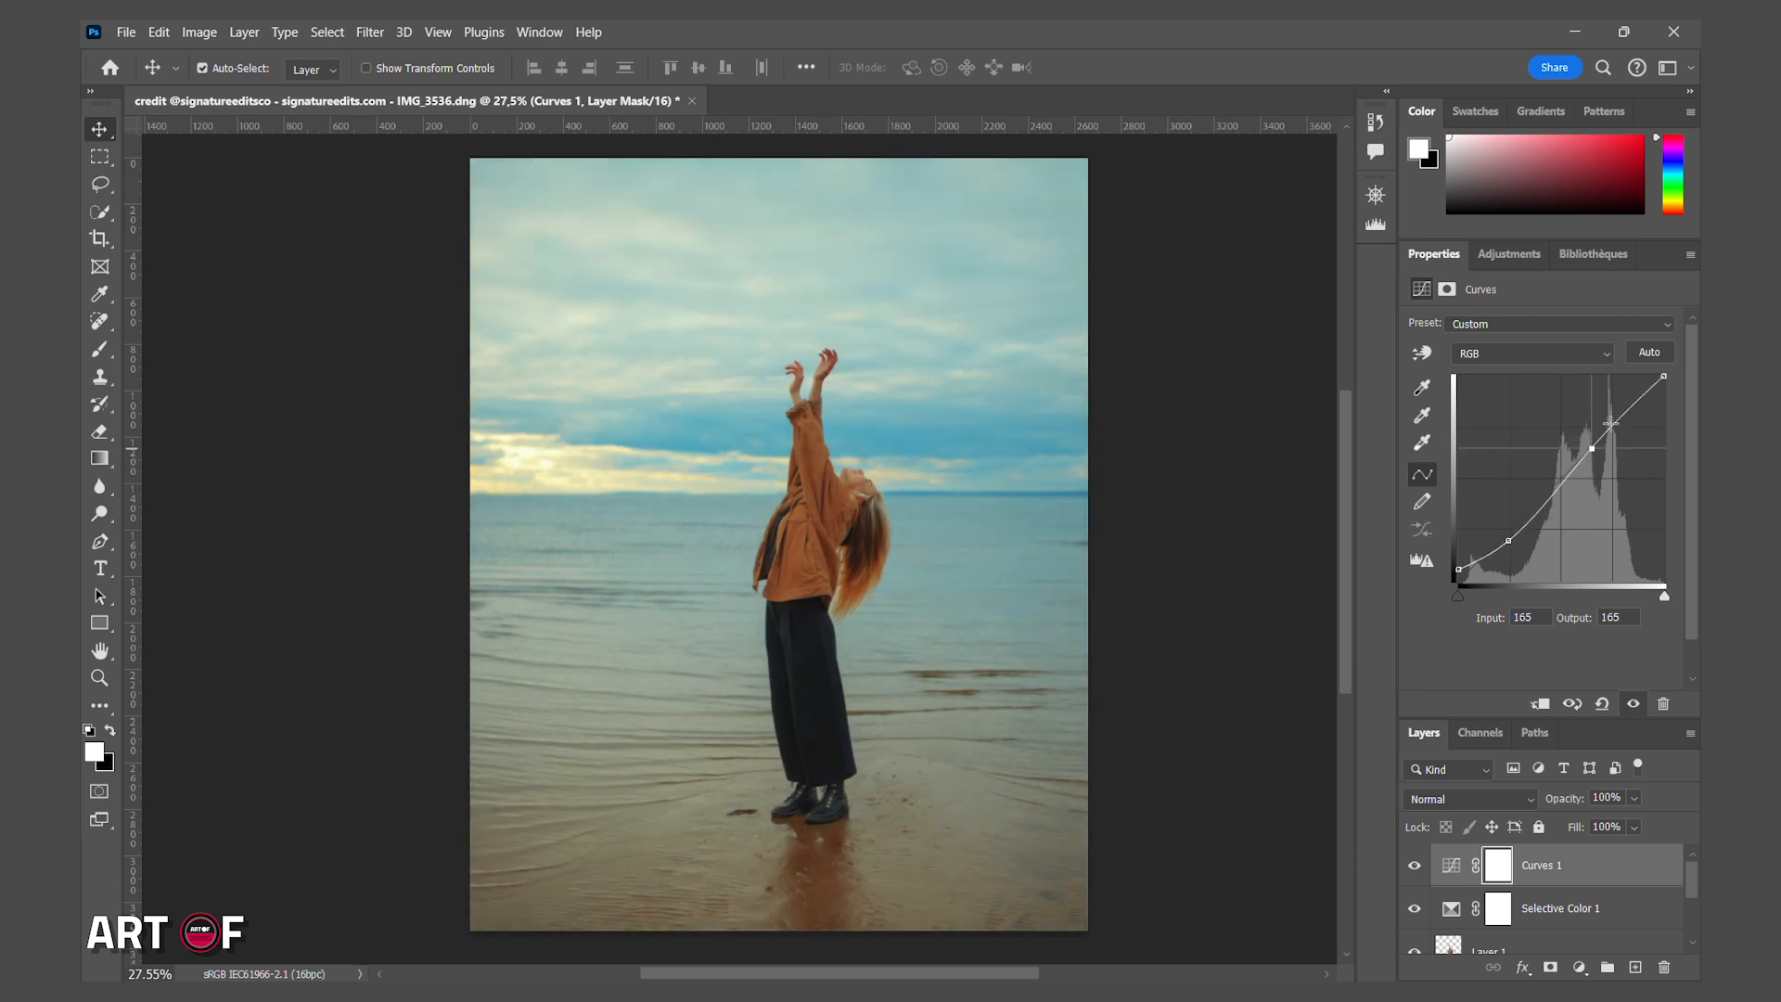
pyautogui.click(1460, 569)
pyautogui.moveTo(1460, 564); pyautogui.dragTo(1464, 565)
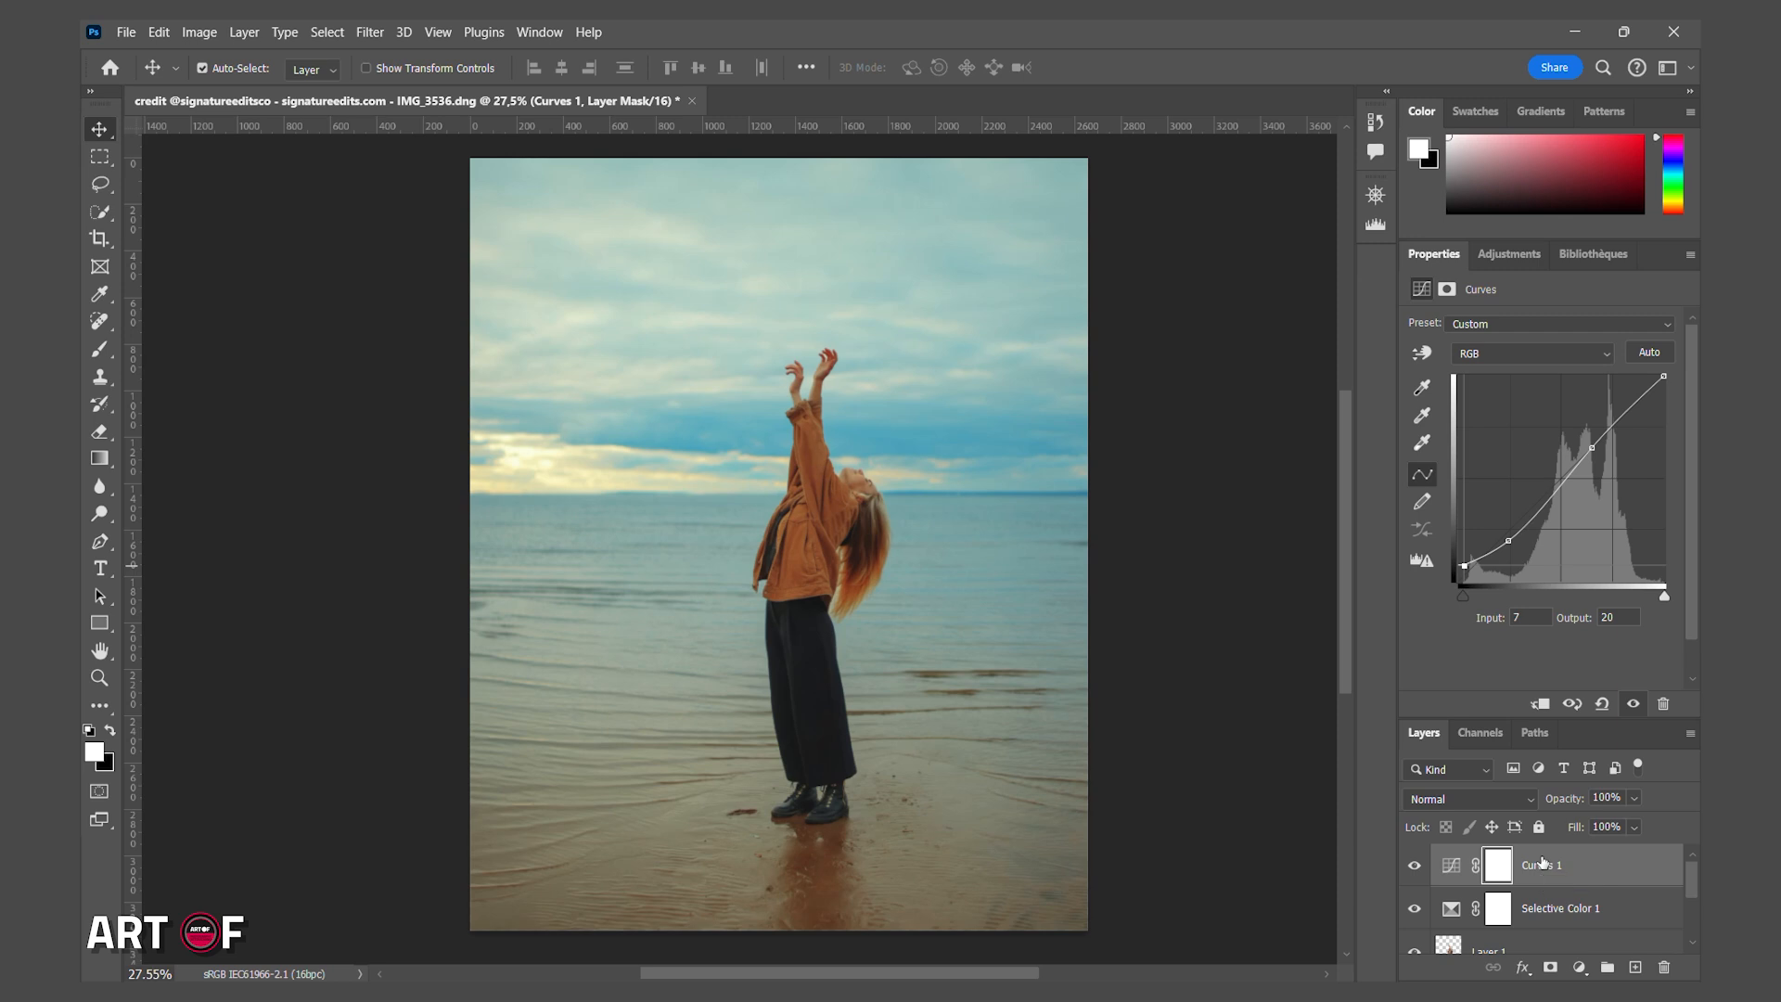
# Add a Black & White adjustment above the Curves layer and set its blend mode to Luminosity.
pyautogui.click(1572, 869)
pyautogui.click(1586, 968)
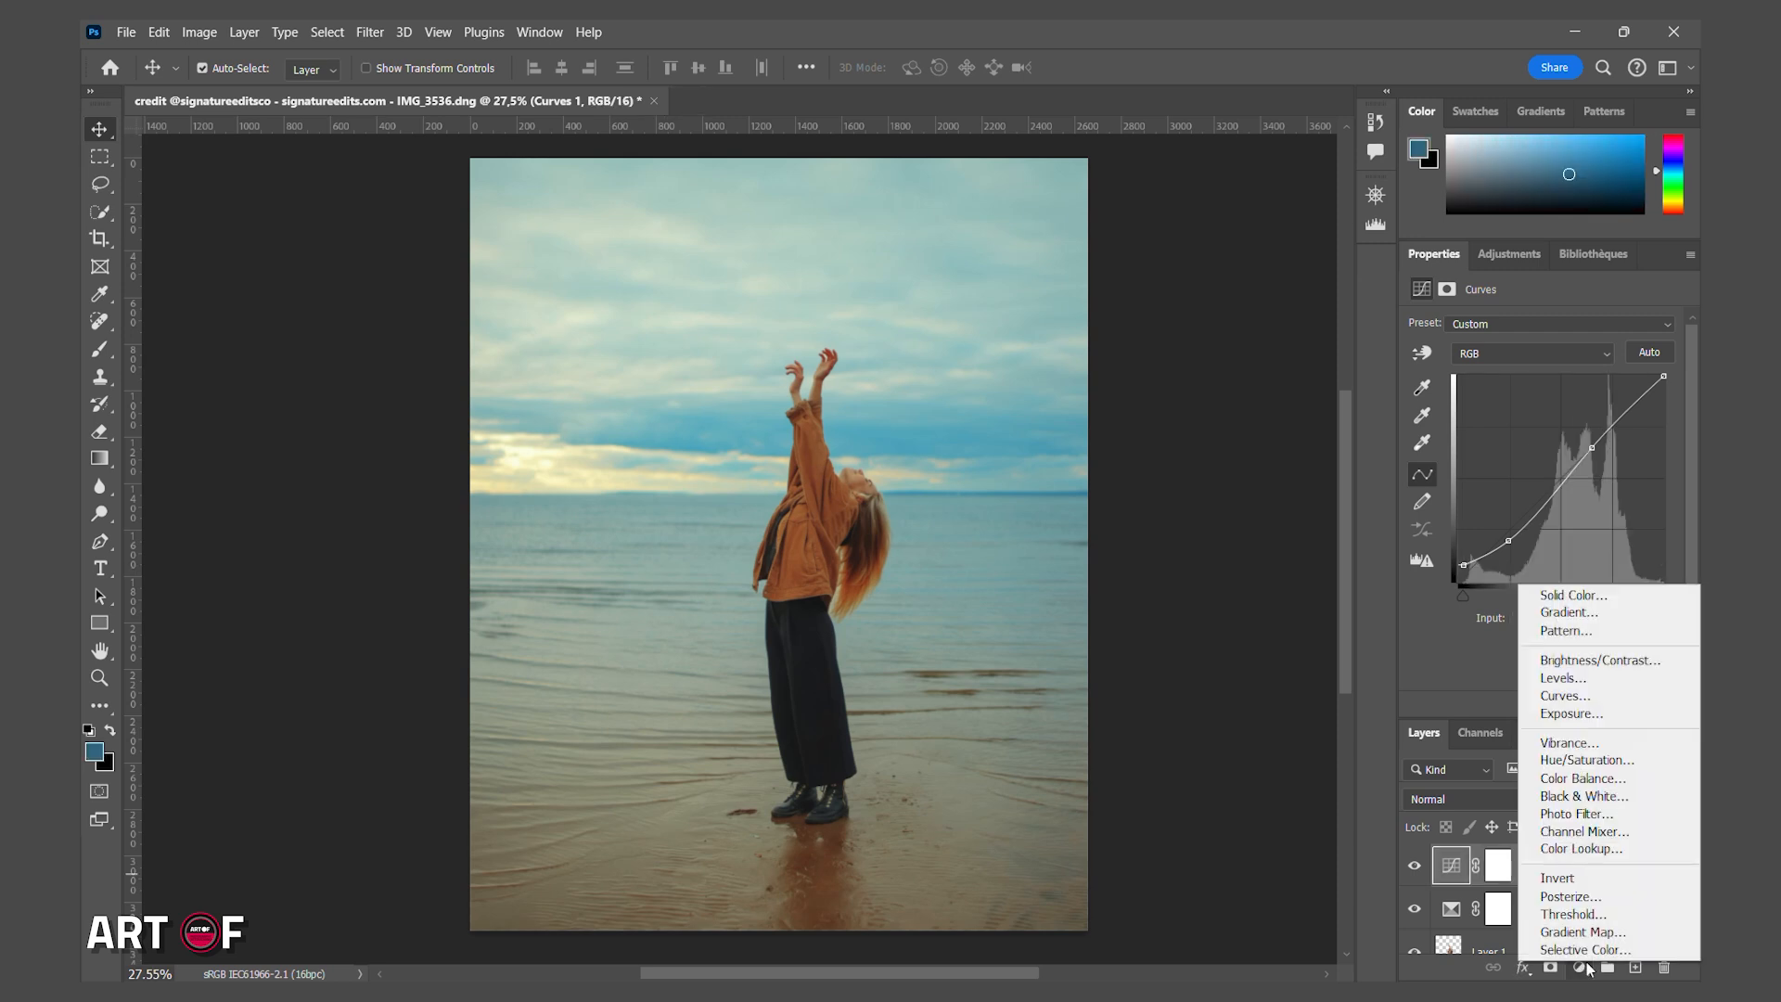
pyautogui.click(1590, 798)
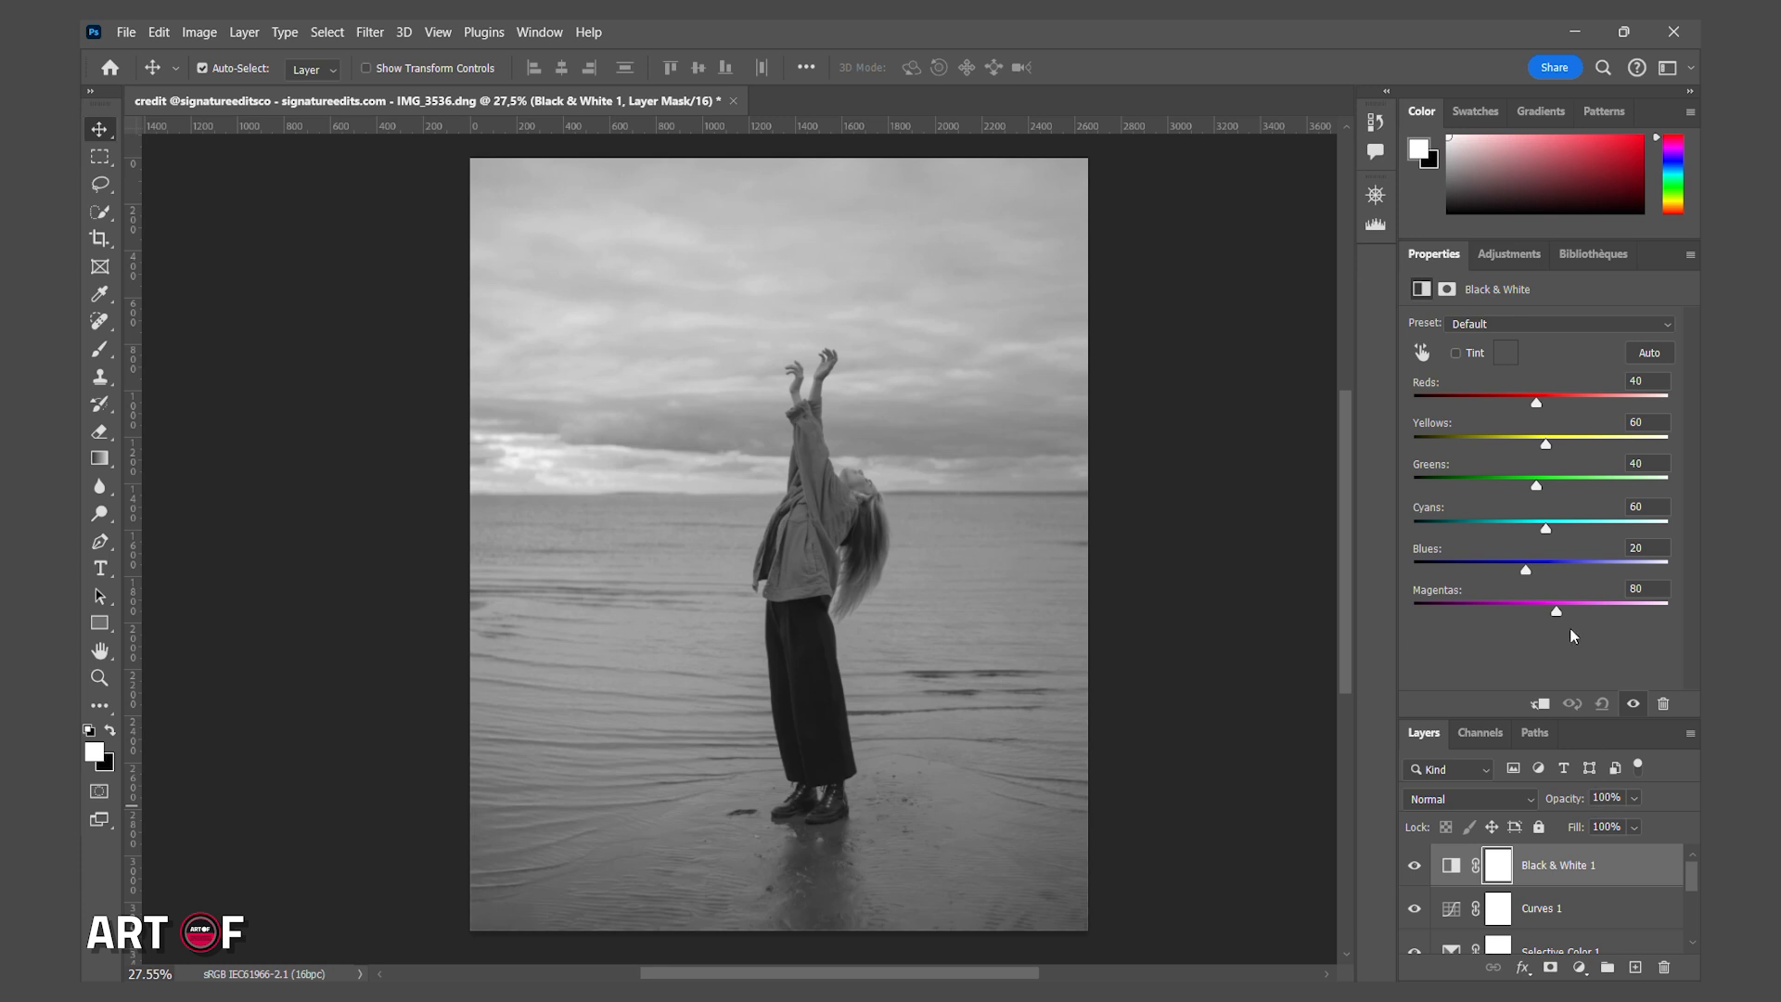
pyautogui.click(1505, 802)
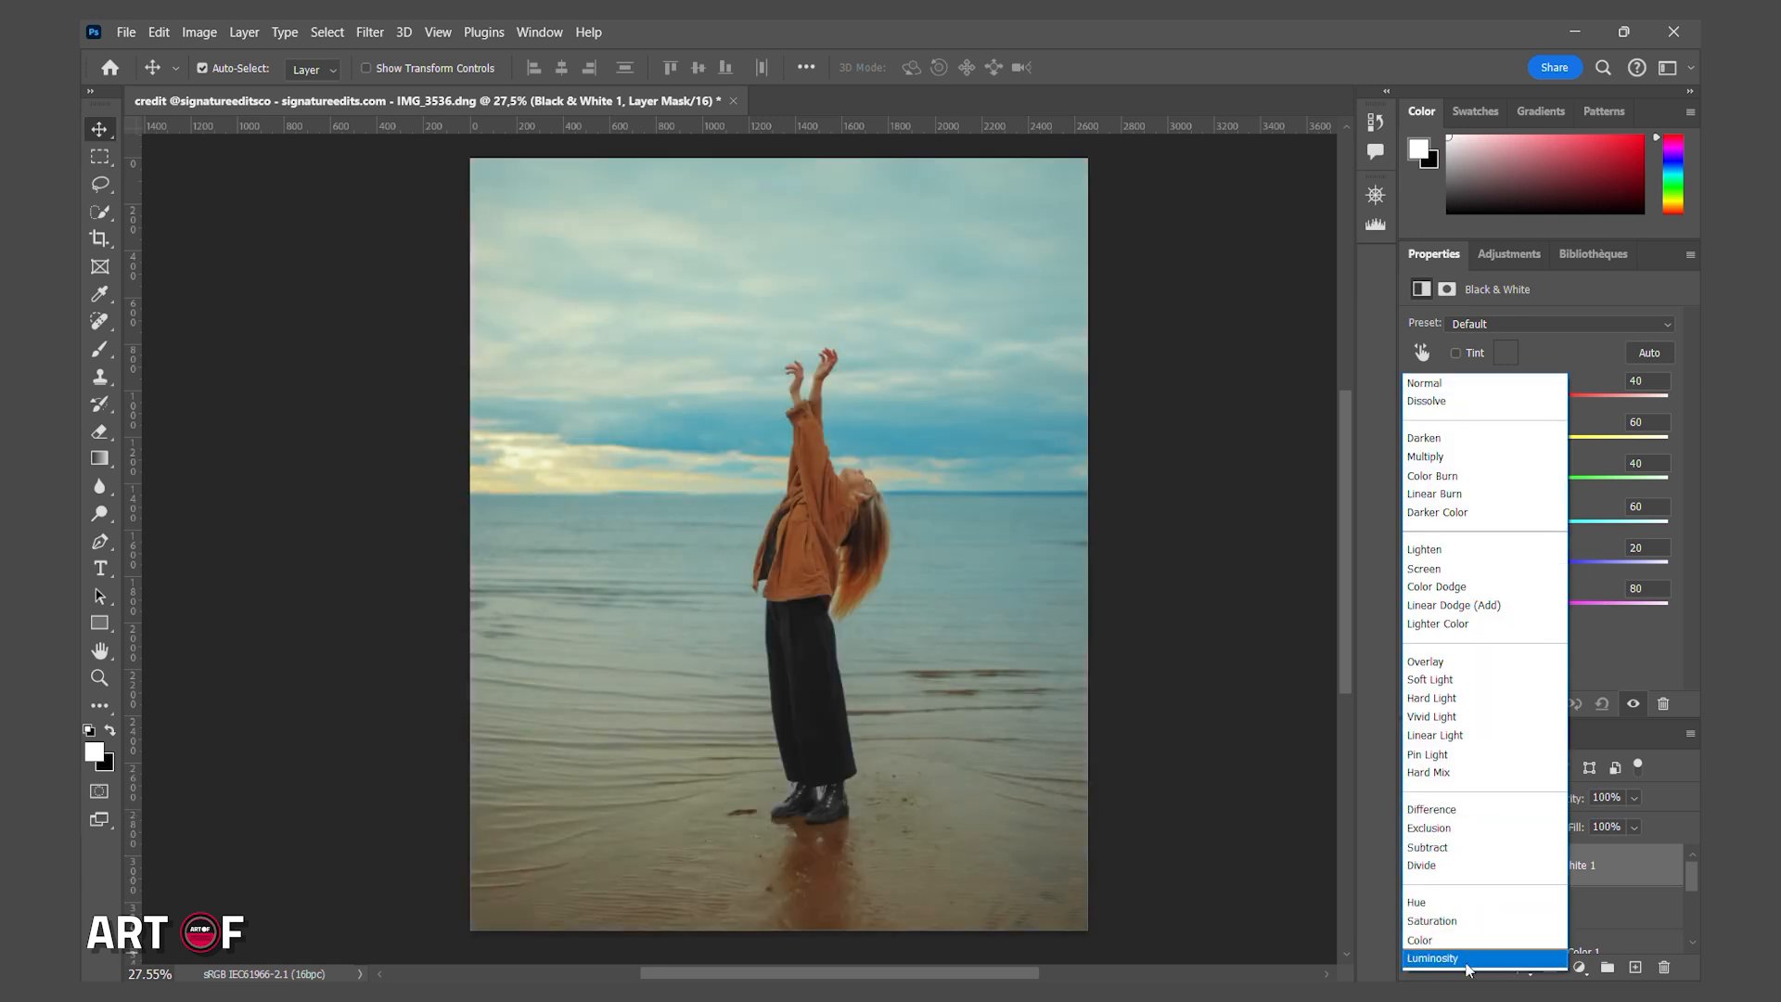
pyautogui.click(1468, 969)
# Fine-tune the Black & White color brightness, raising Yellows and Magentas and slightly lowering Reds.
pyautogui.moveTo(1536, 405); pyautogui.dragTo(1571, 446)
pyautogui.moveTo(1545, 529); pyautogui.dragTo(1576, 612)
pyautogui.moveTo(1533, 404); pyautogui.dragTo(1530, 403)
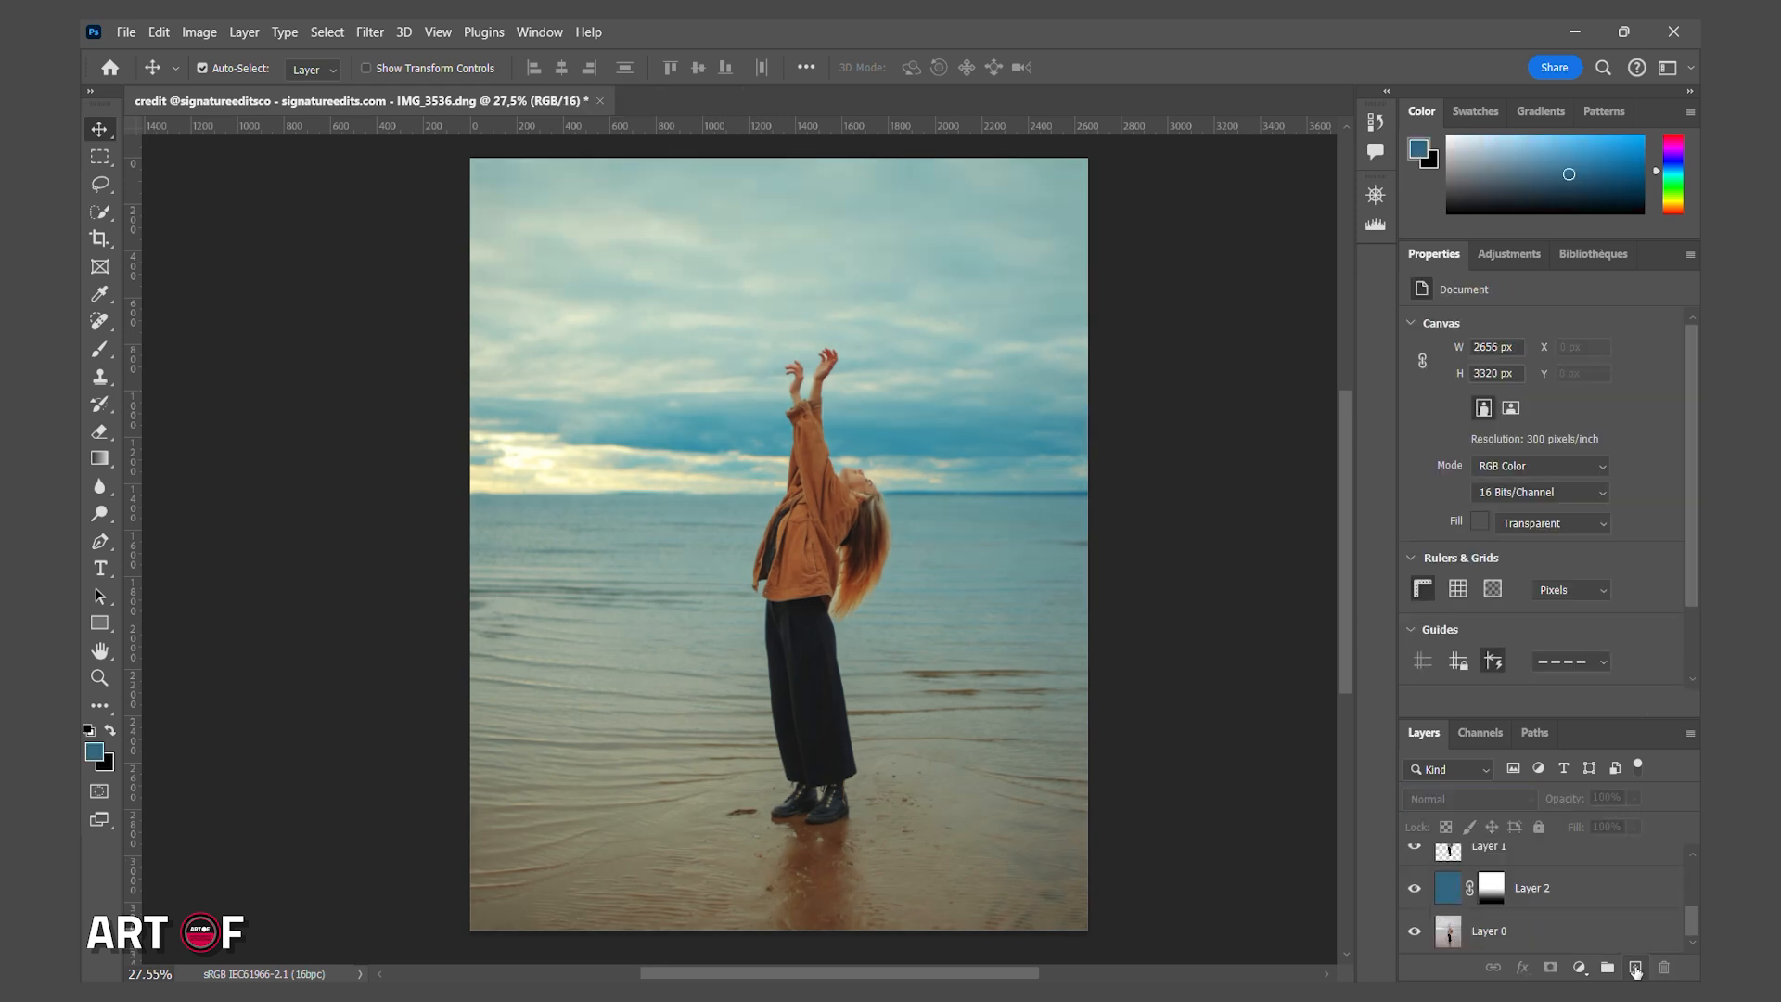
# Add a new layer above the Black & White adjustment, fill it entirely with 50% Gray, and clear the selection.
pyautogui.click(1635, 967)
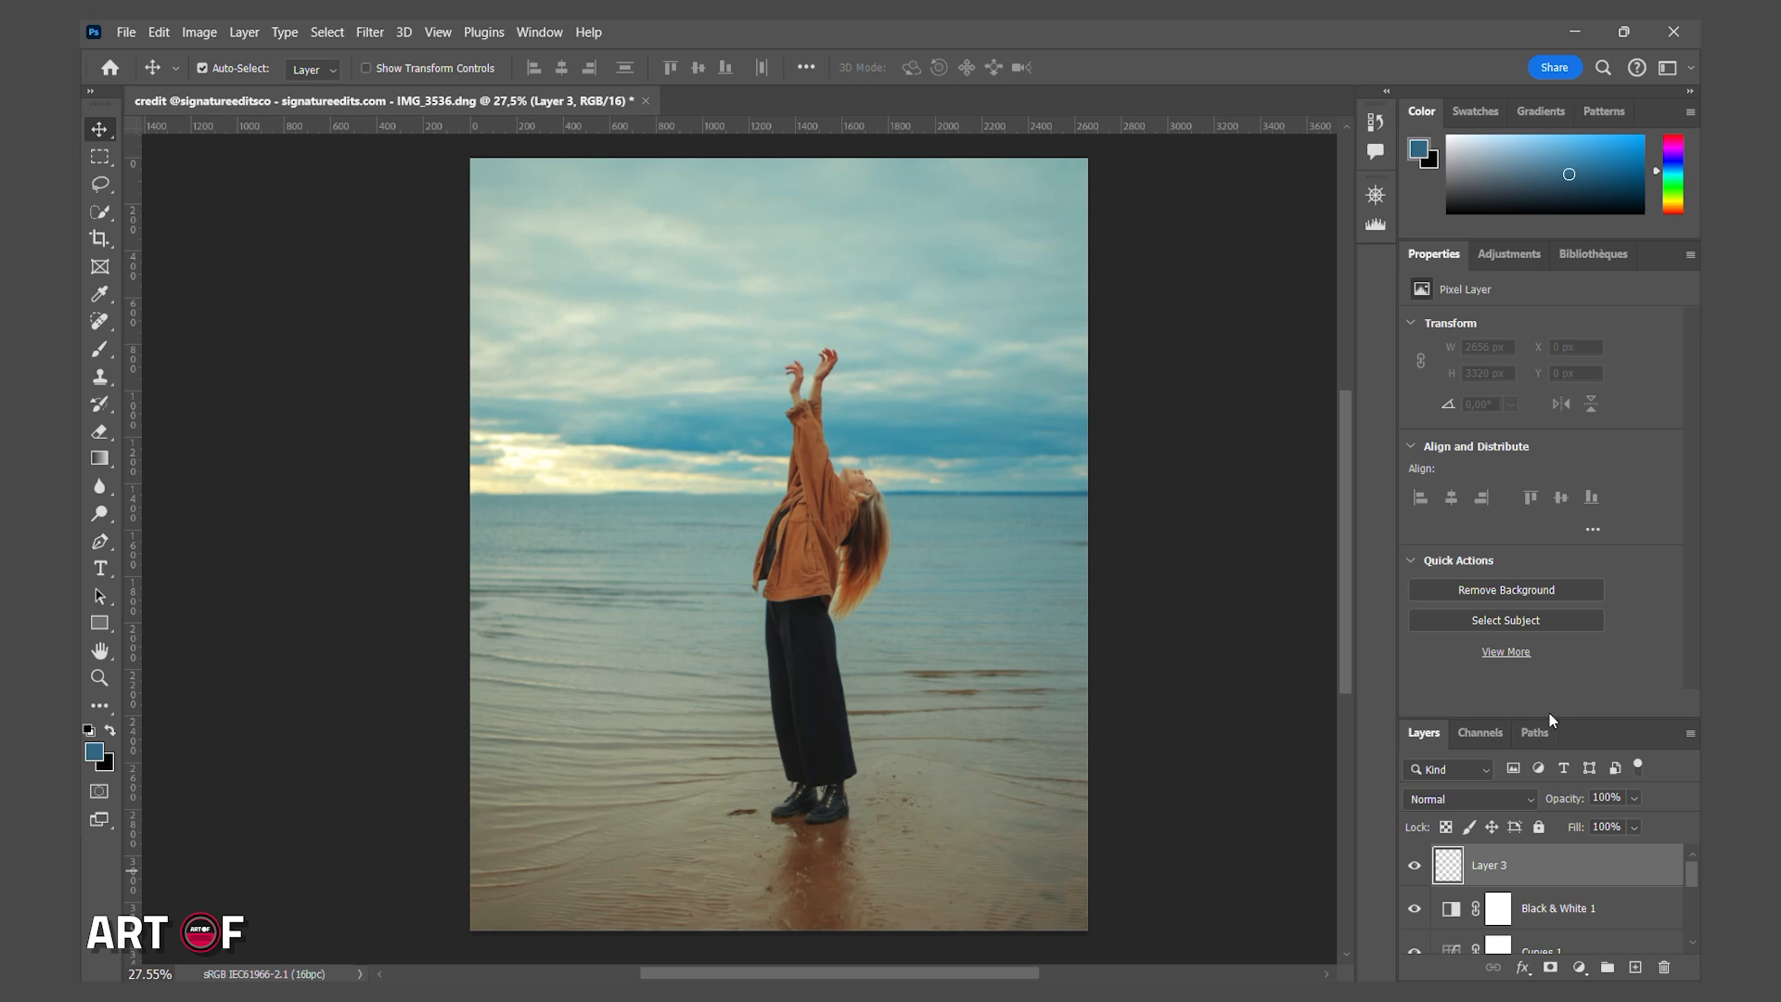
pyautogui.moveTo(1549, 712); pyautogui.dragTo(1447, 501)
pyautogui.hotkey('ctrl', 'a')
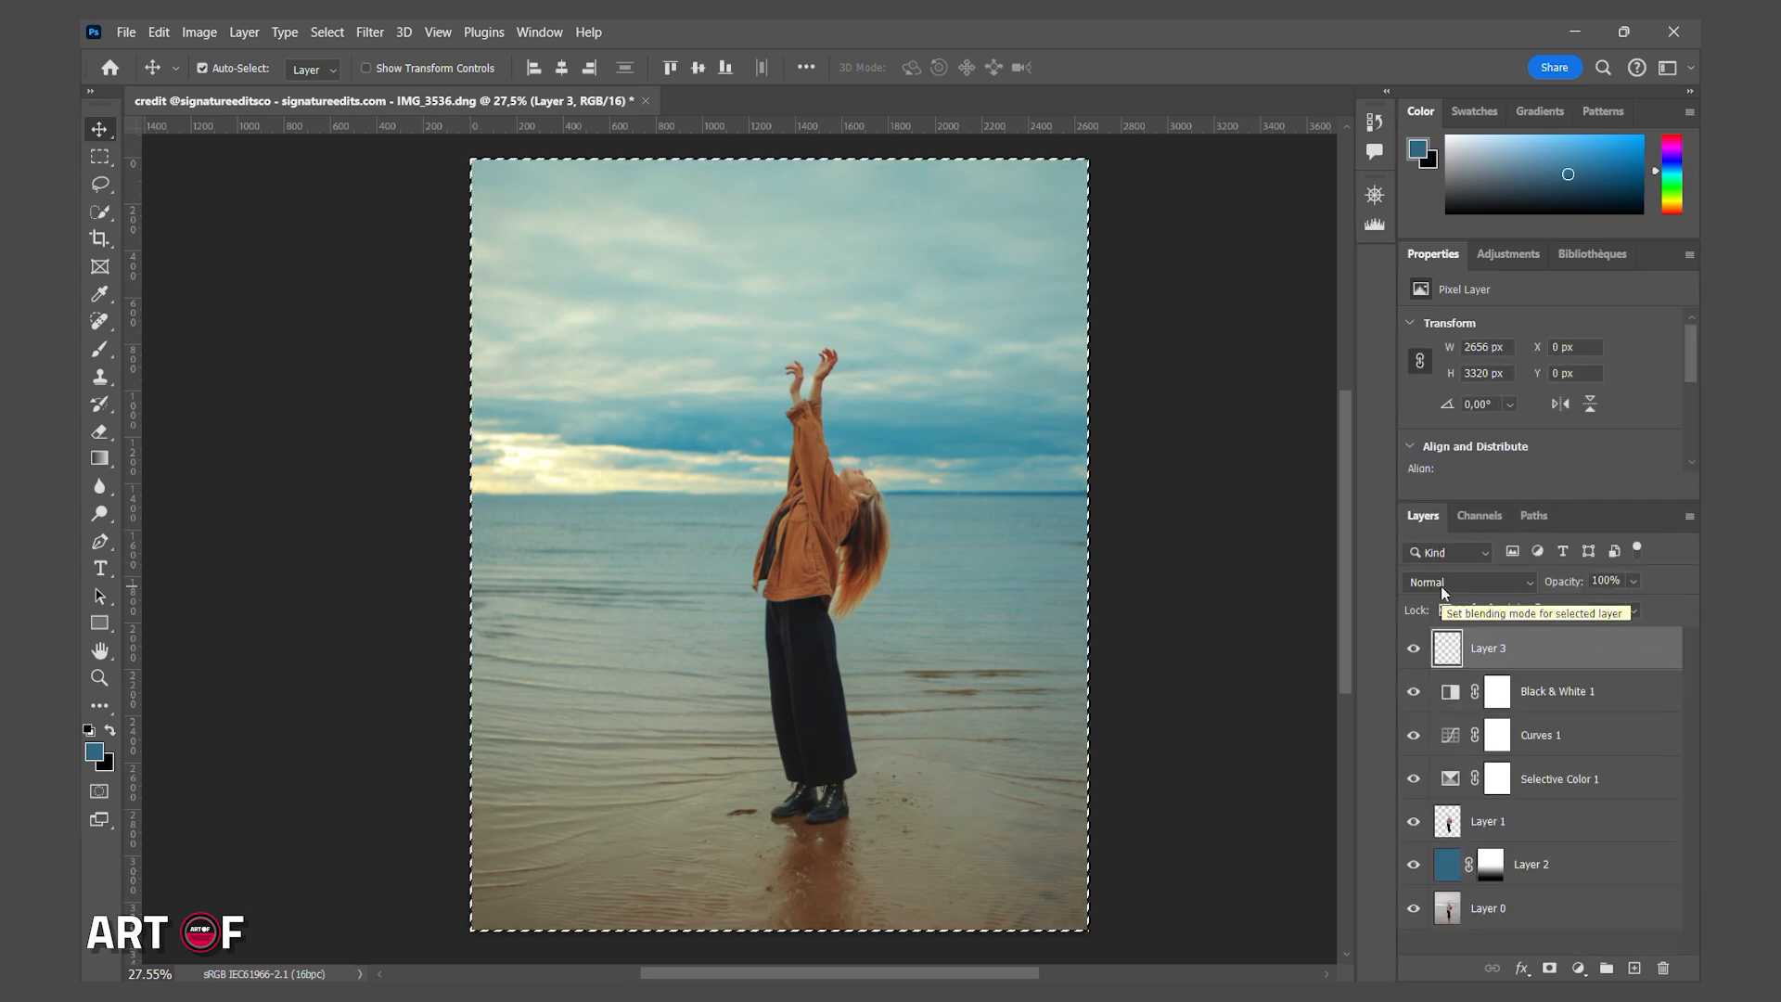
pyautogui.click(99, 158)
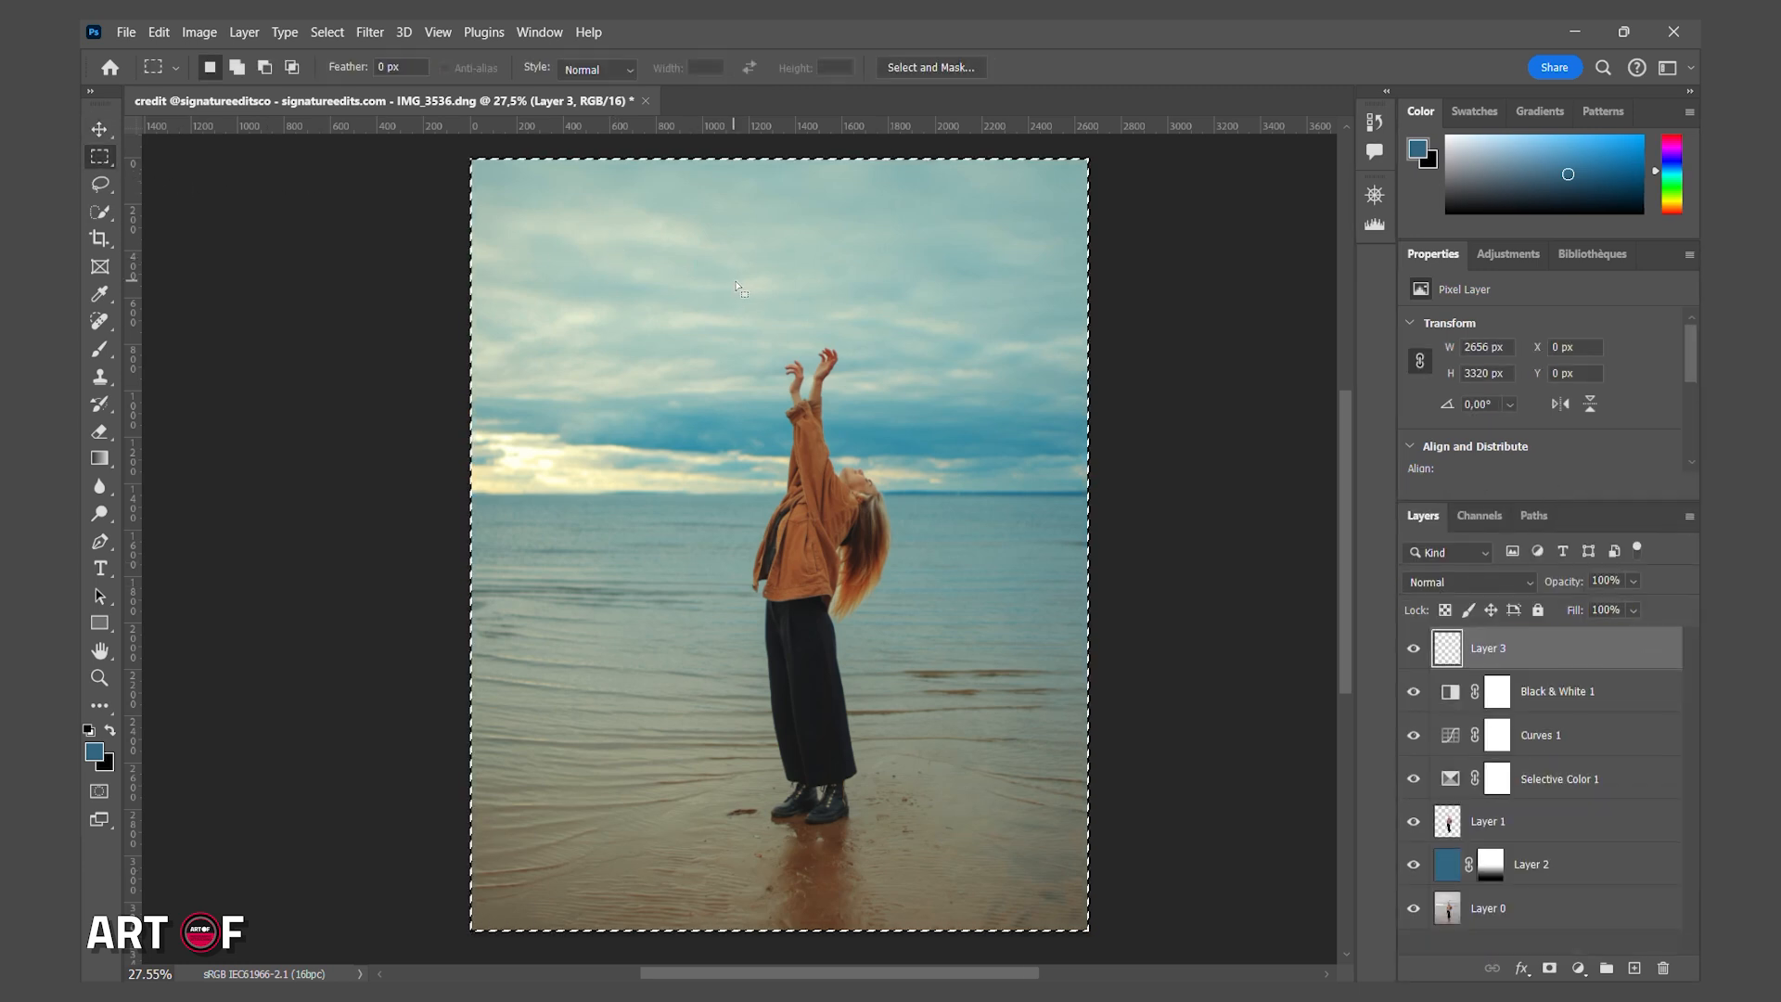
pyautogui.rightClick(737, 283)
pyautogui.click(811, 536)
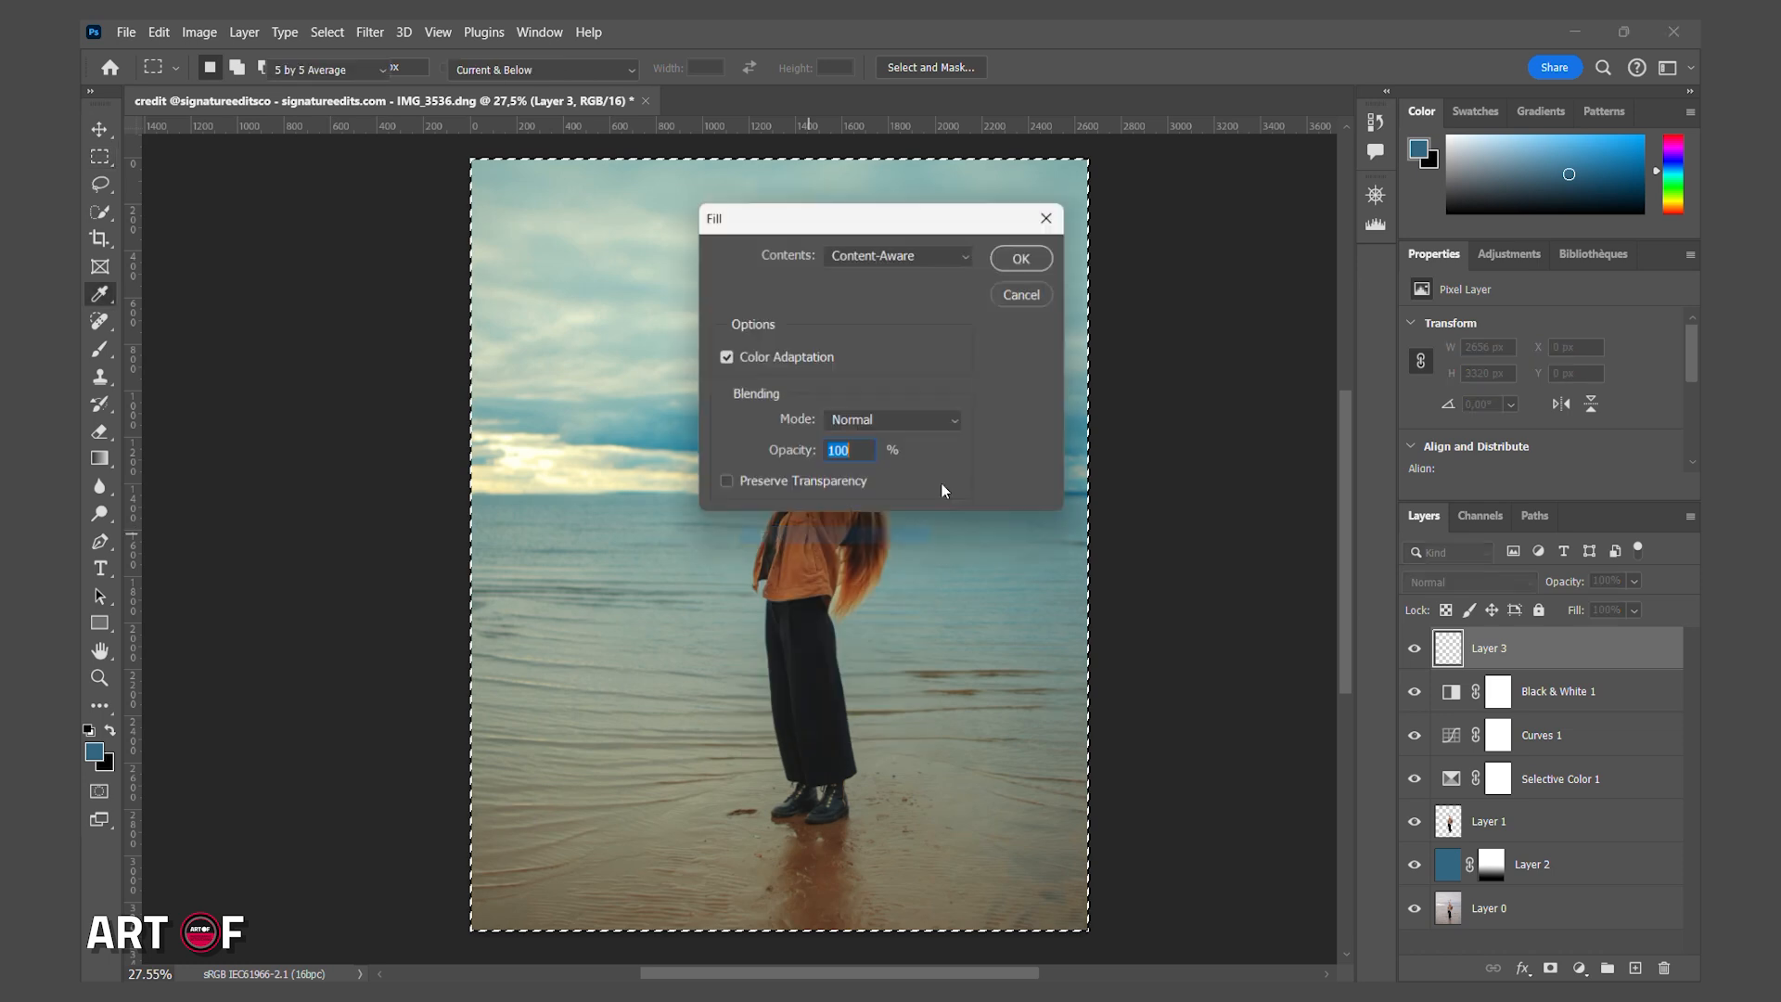
pyautogui.click(911, 256)
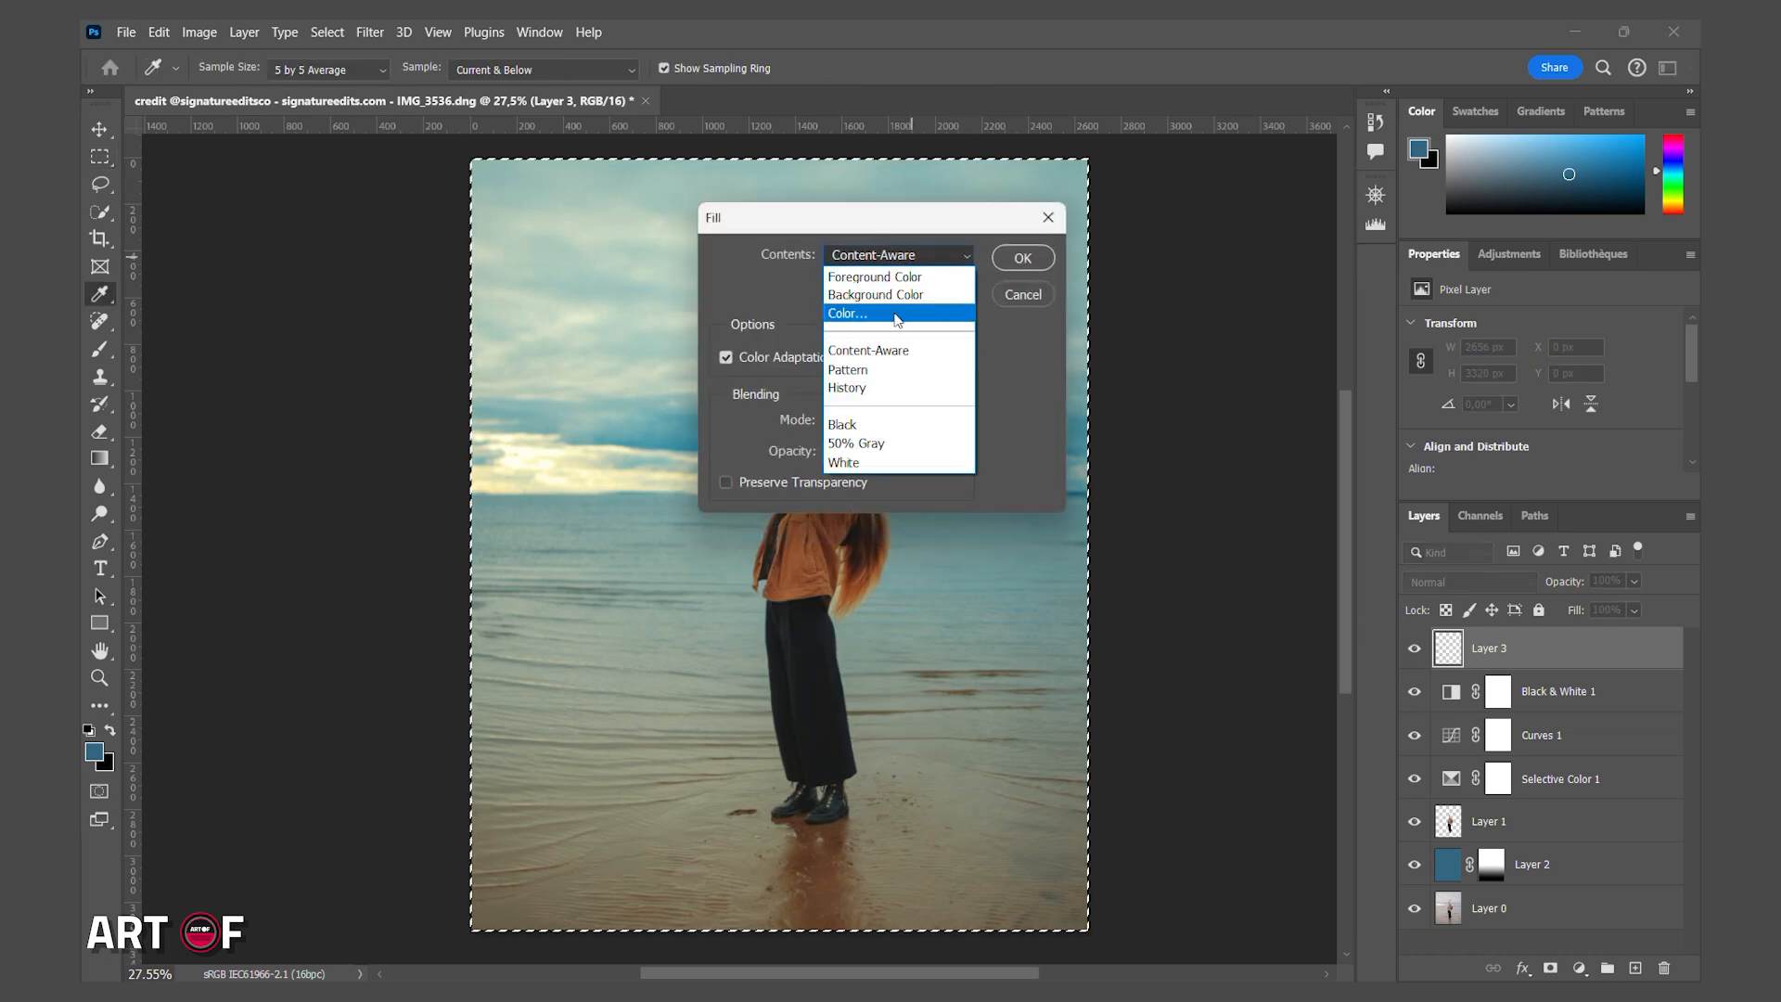
pyautogui.click(893, 444)
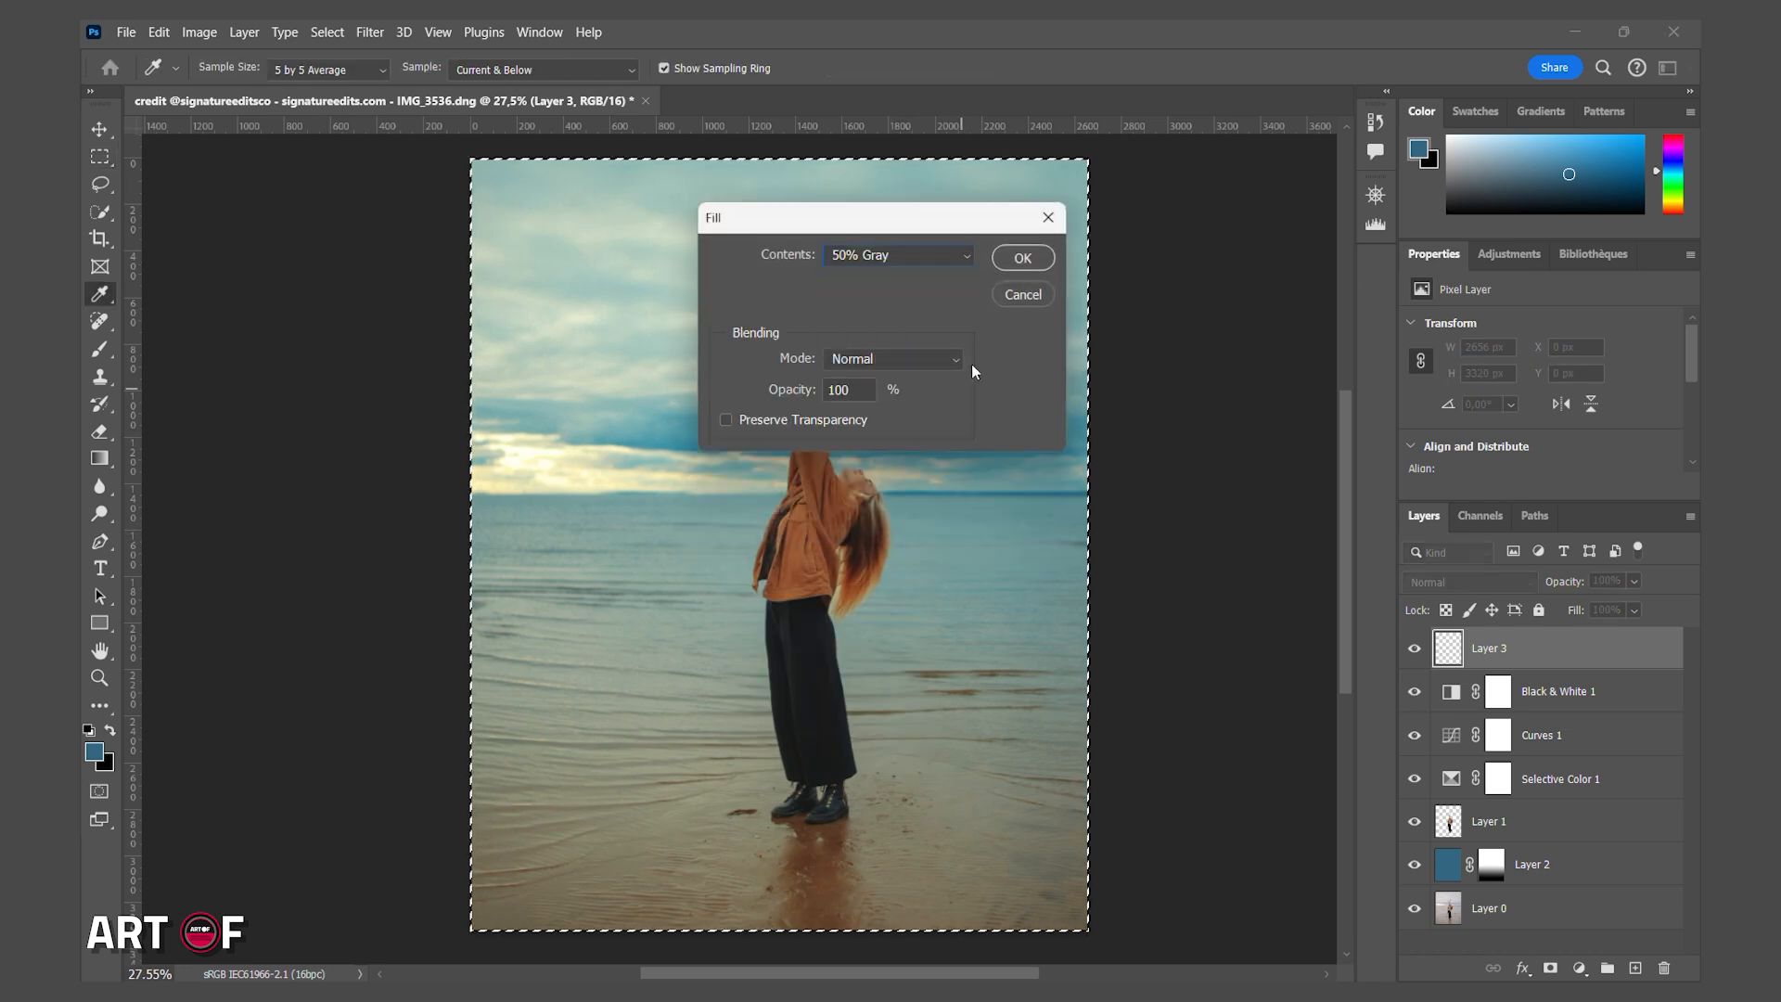
pyautogui.click(1022, 260)
pyautogui.press('m')
pyautogui.hotkey('ctrl', 'd')
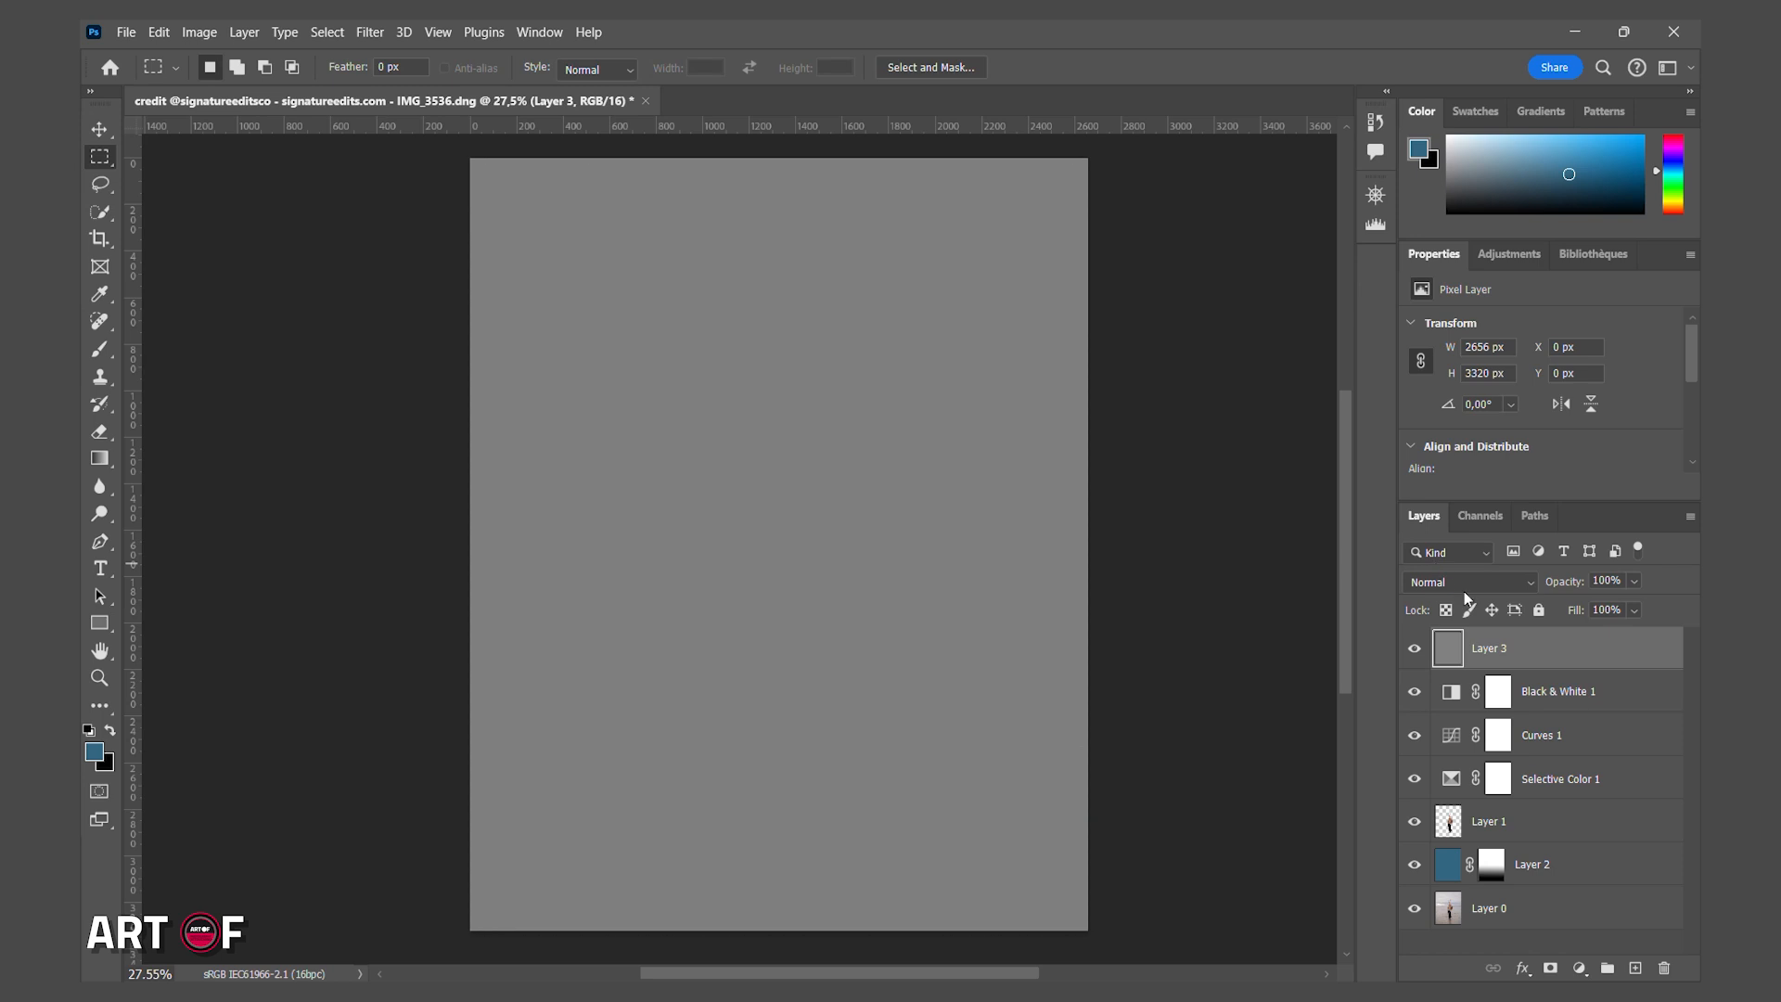
# Set the gray layer's blend mode to Color, lower its opacity to about 21%, and compare the image with and without it.
pyautogui.click(1468, 583)
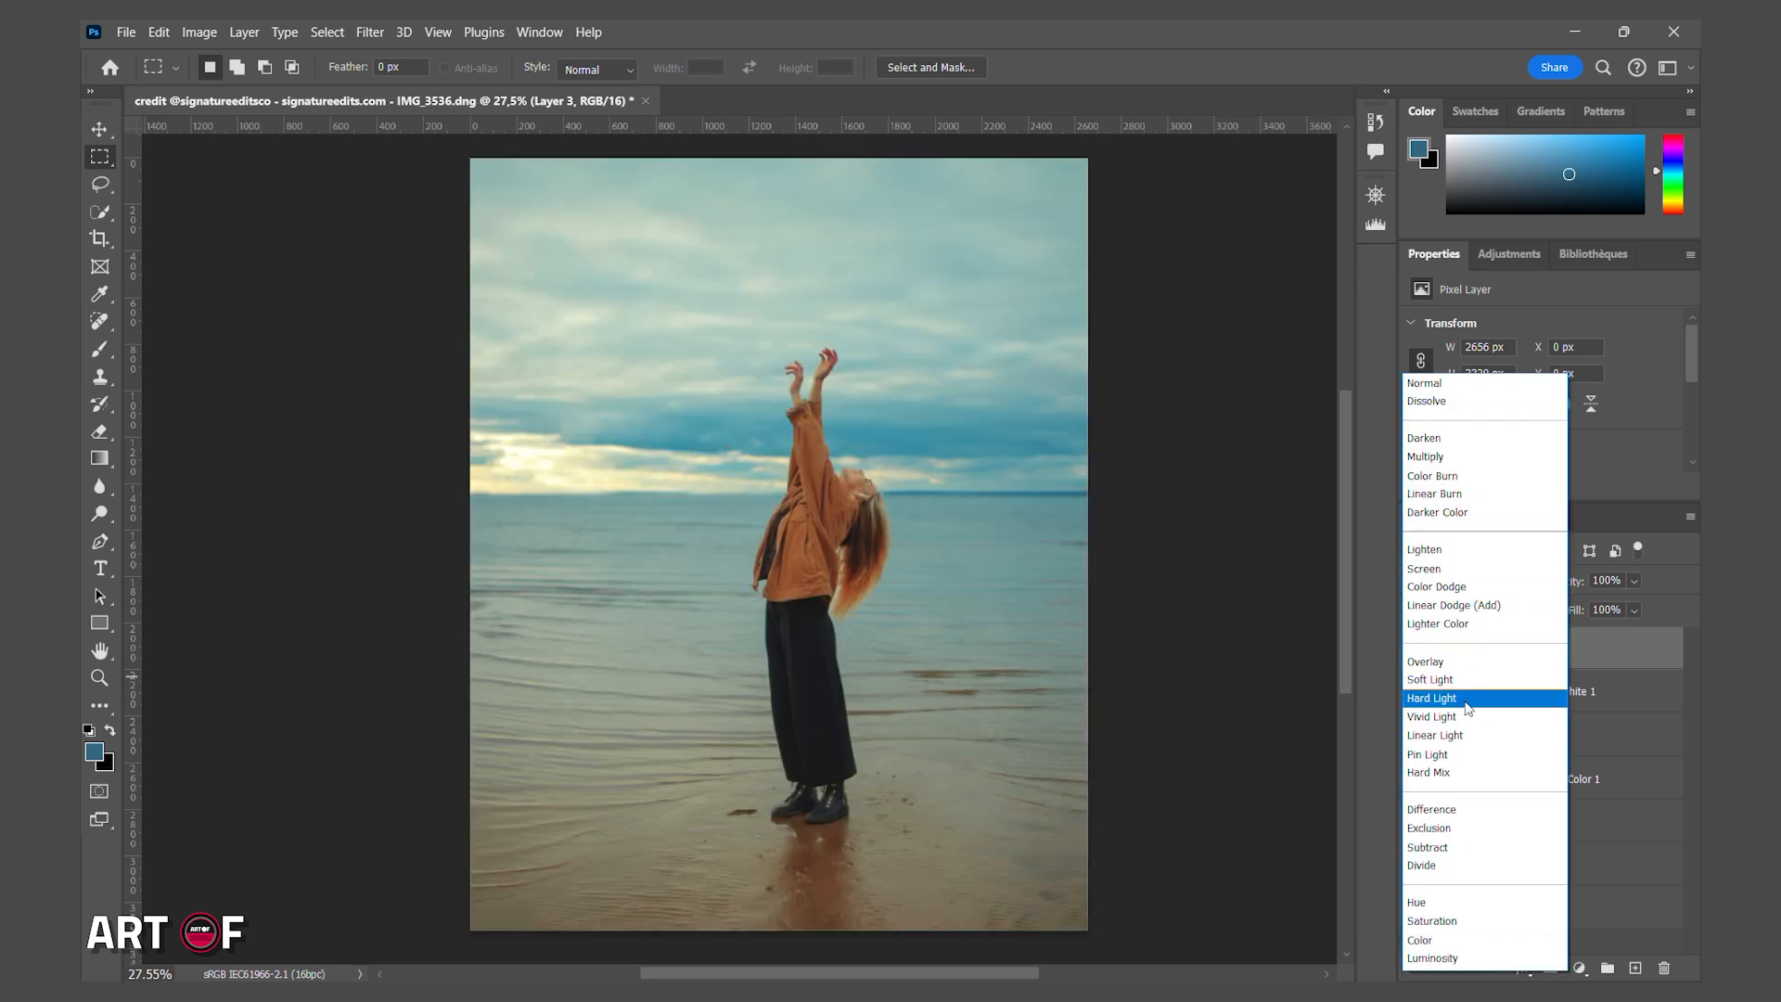
pyautogui.click(1468, 940)
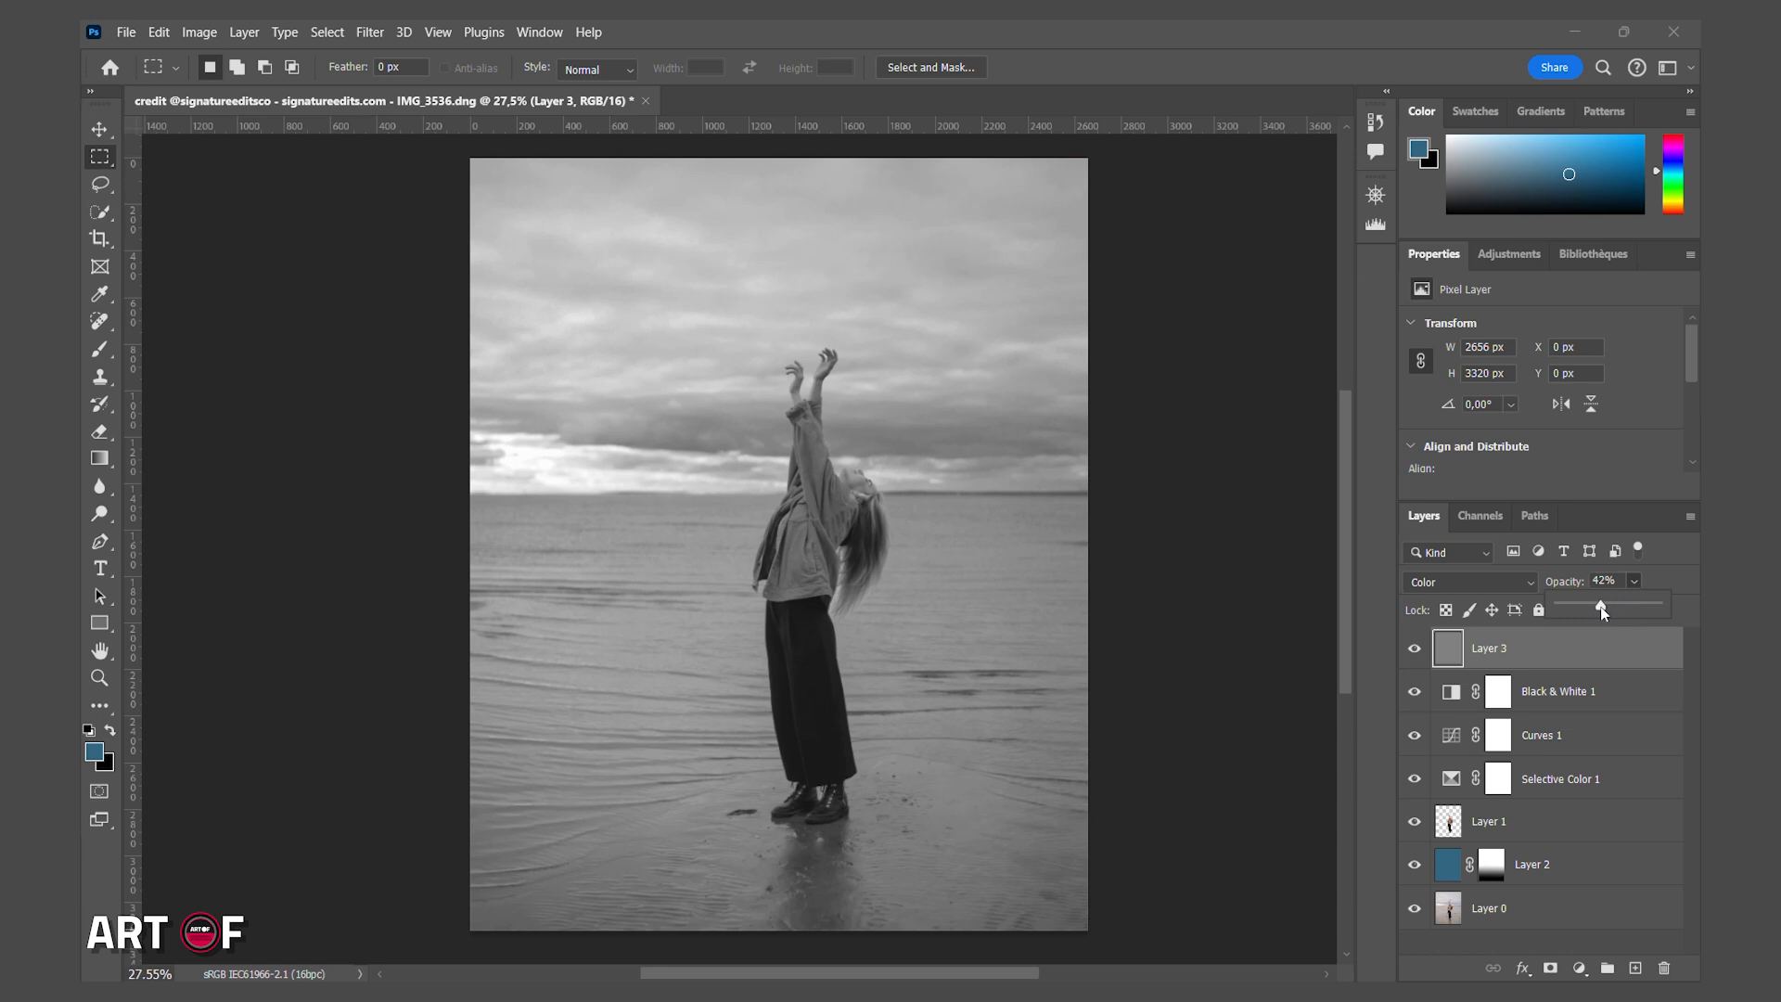
pyautogui.moveTo(1594, 609); pyautogui.dragTo(1589, 609)
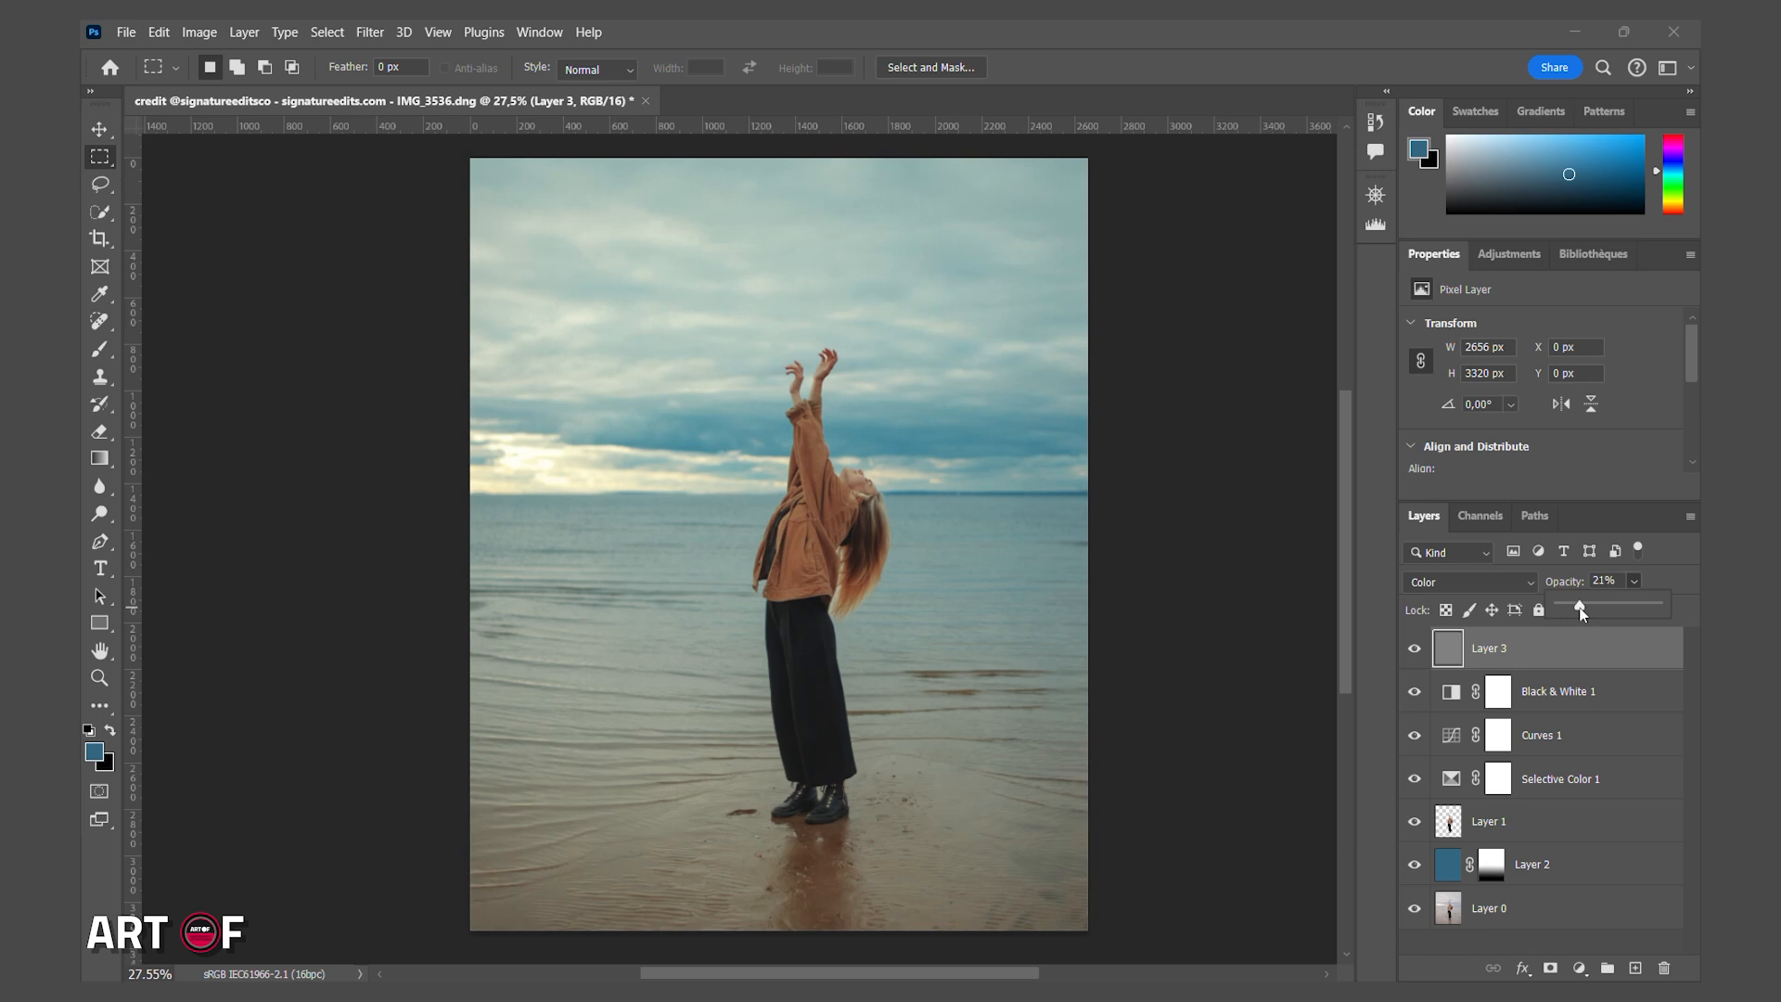
pyautogui.moveTo(1576, 609); pyautogui.dragTo(1583, 608)
pyautogui.click(1416, 649)
pyautogui.click(1416, 649)
# Add a Curves adjustment directly above Layer 0 with an RGB curve point at input 156, output 163.
pyautogui.click(1504, 909)
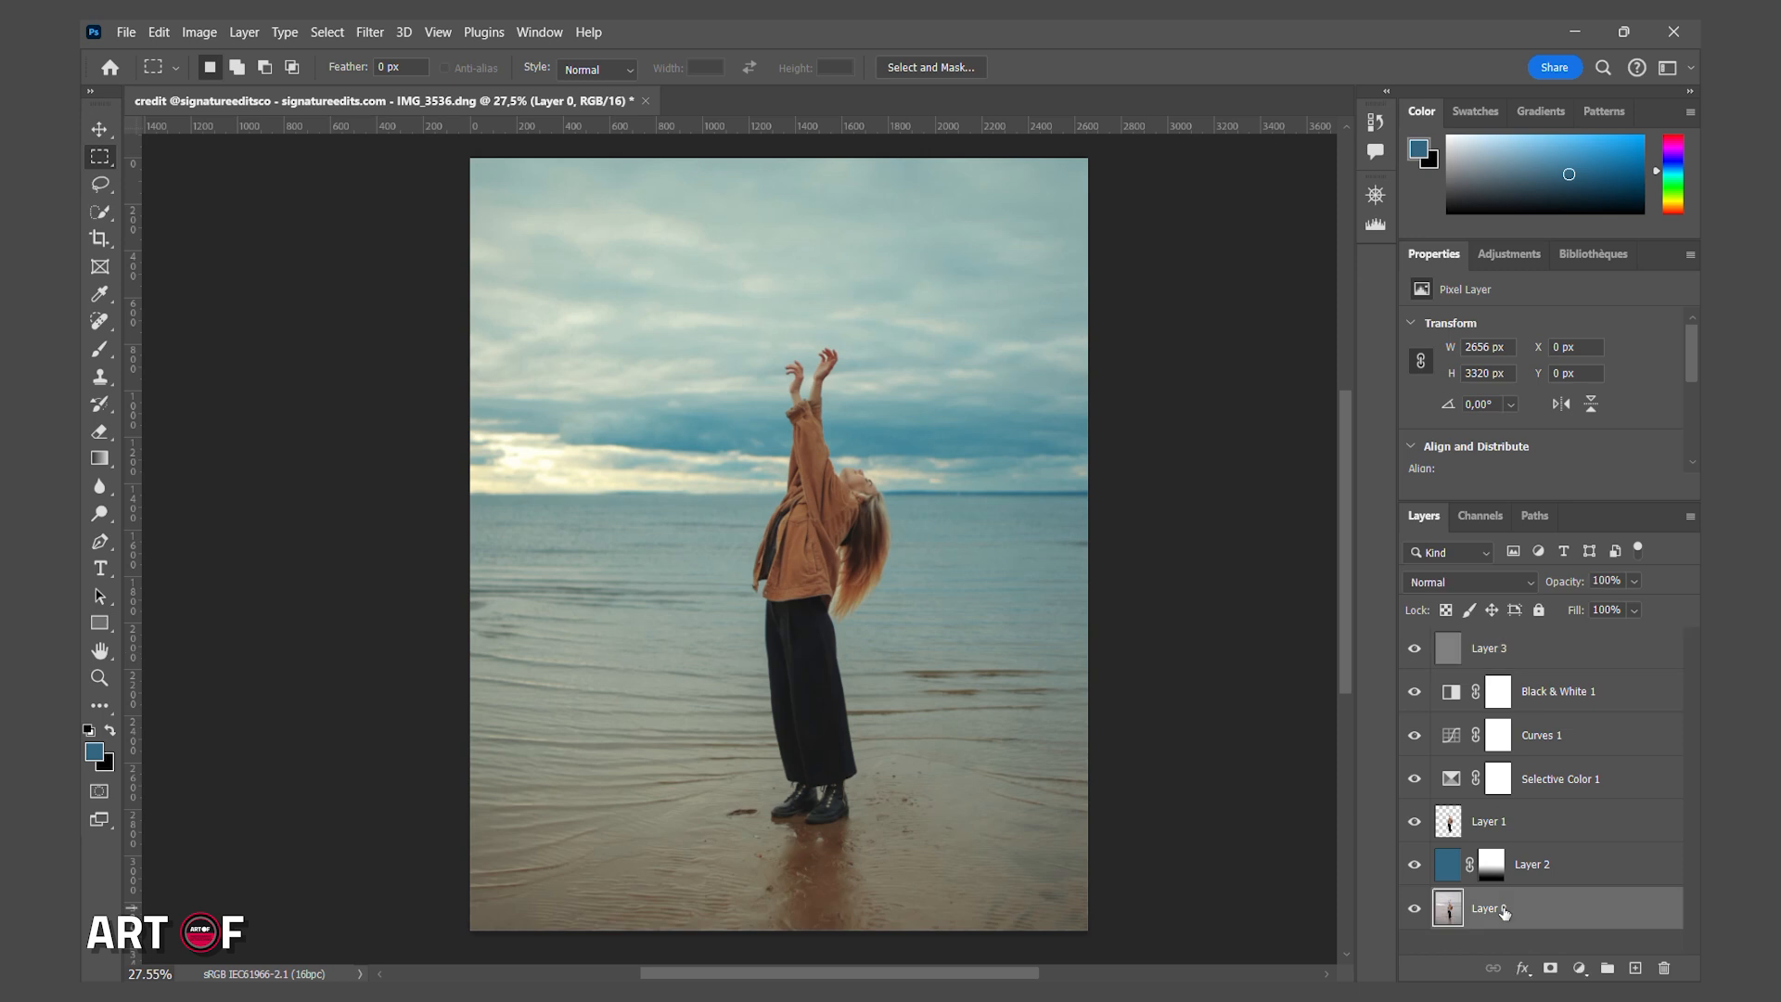
pyautogui.click(1580, 968)
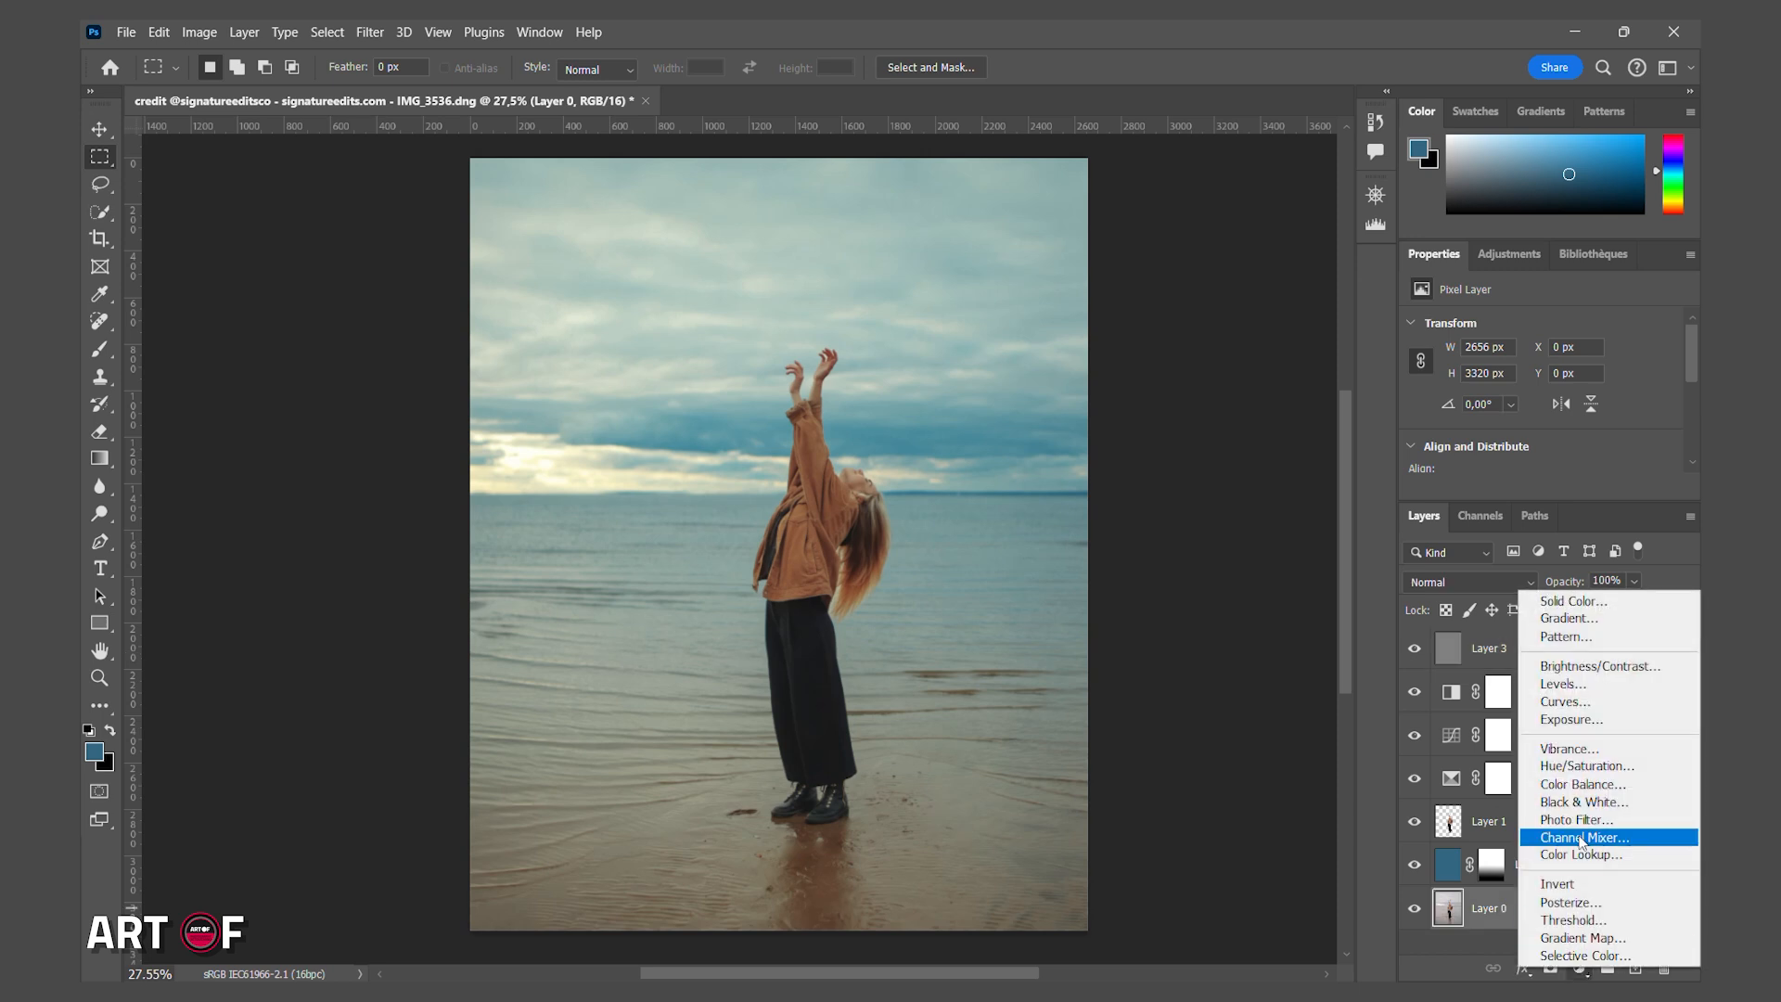
pyautogui.click(1581, 710)
pyautogui.moveTo(1562, 504); pyautogui.dragTo(1561, 653)
pyautogui.moveTo(1457, 582); pyautogui.dragTo(1582, 451)
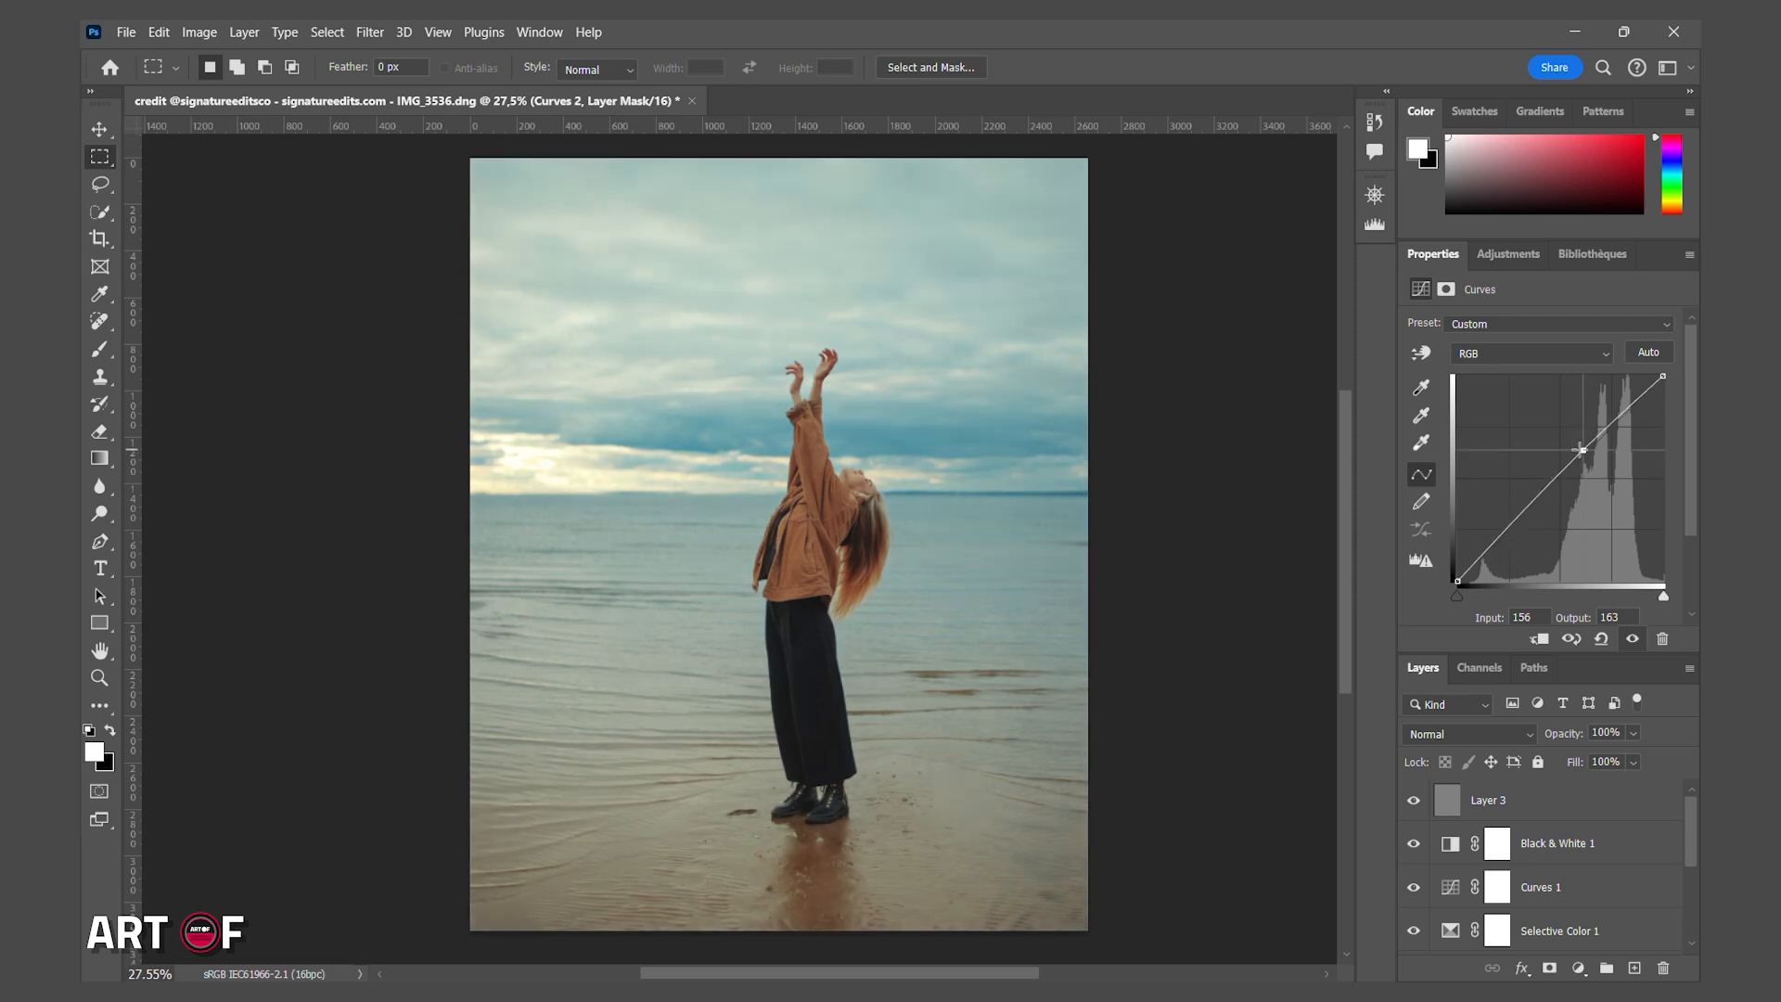
# Mask the Curves 2 layer with a vertical linear gradient, from white near the raised arms down to black at the upper legs.
pyautogui.scroll(-2, 1524, 803)
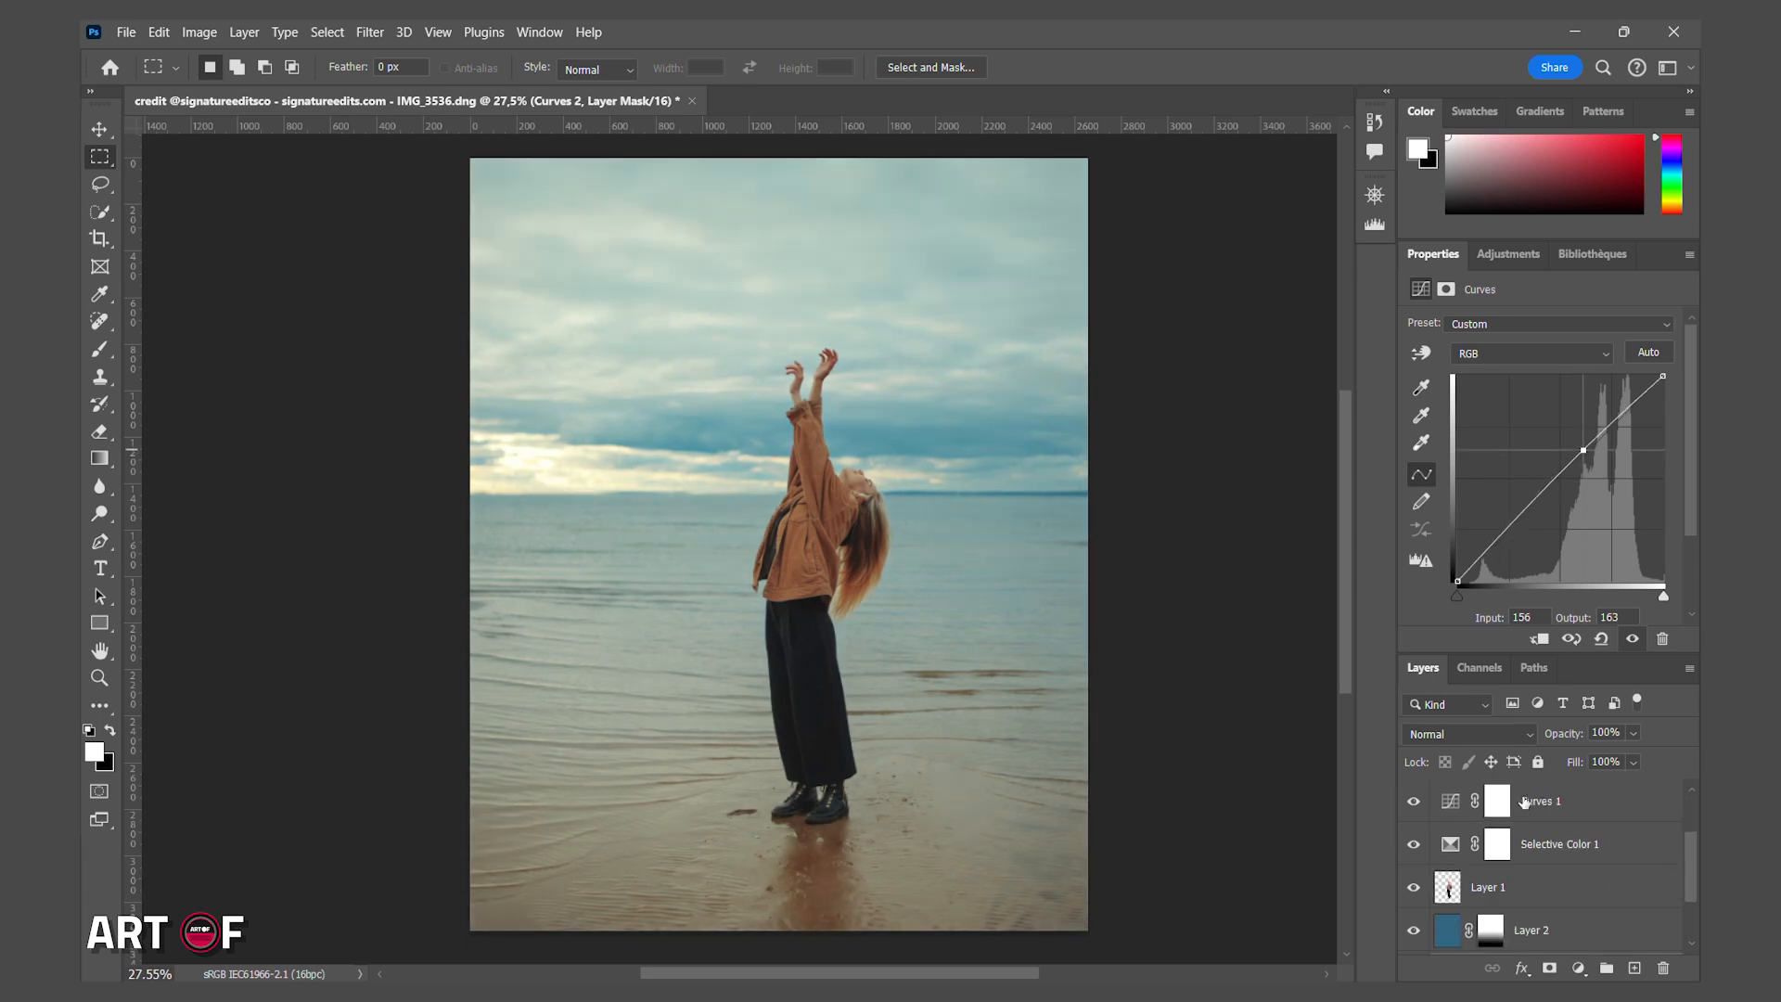
pyautogui.scroll(-2, 1524, 805)
pyautogui.click(1497, 893)
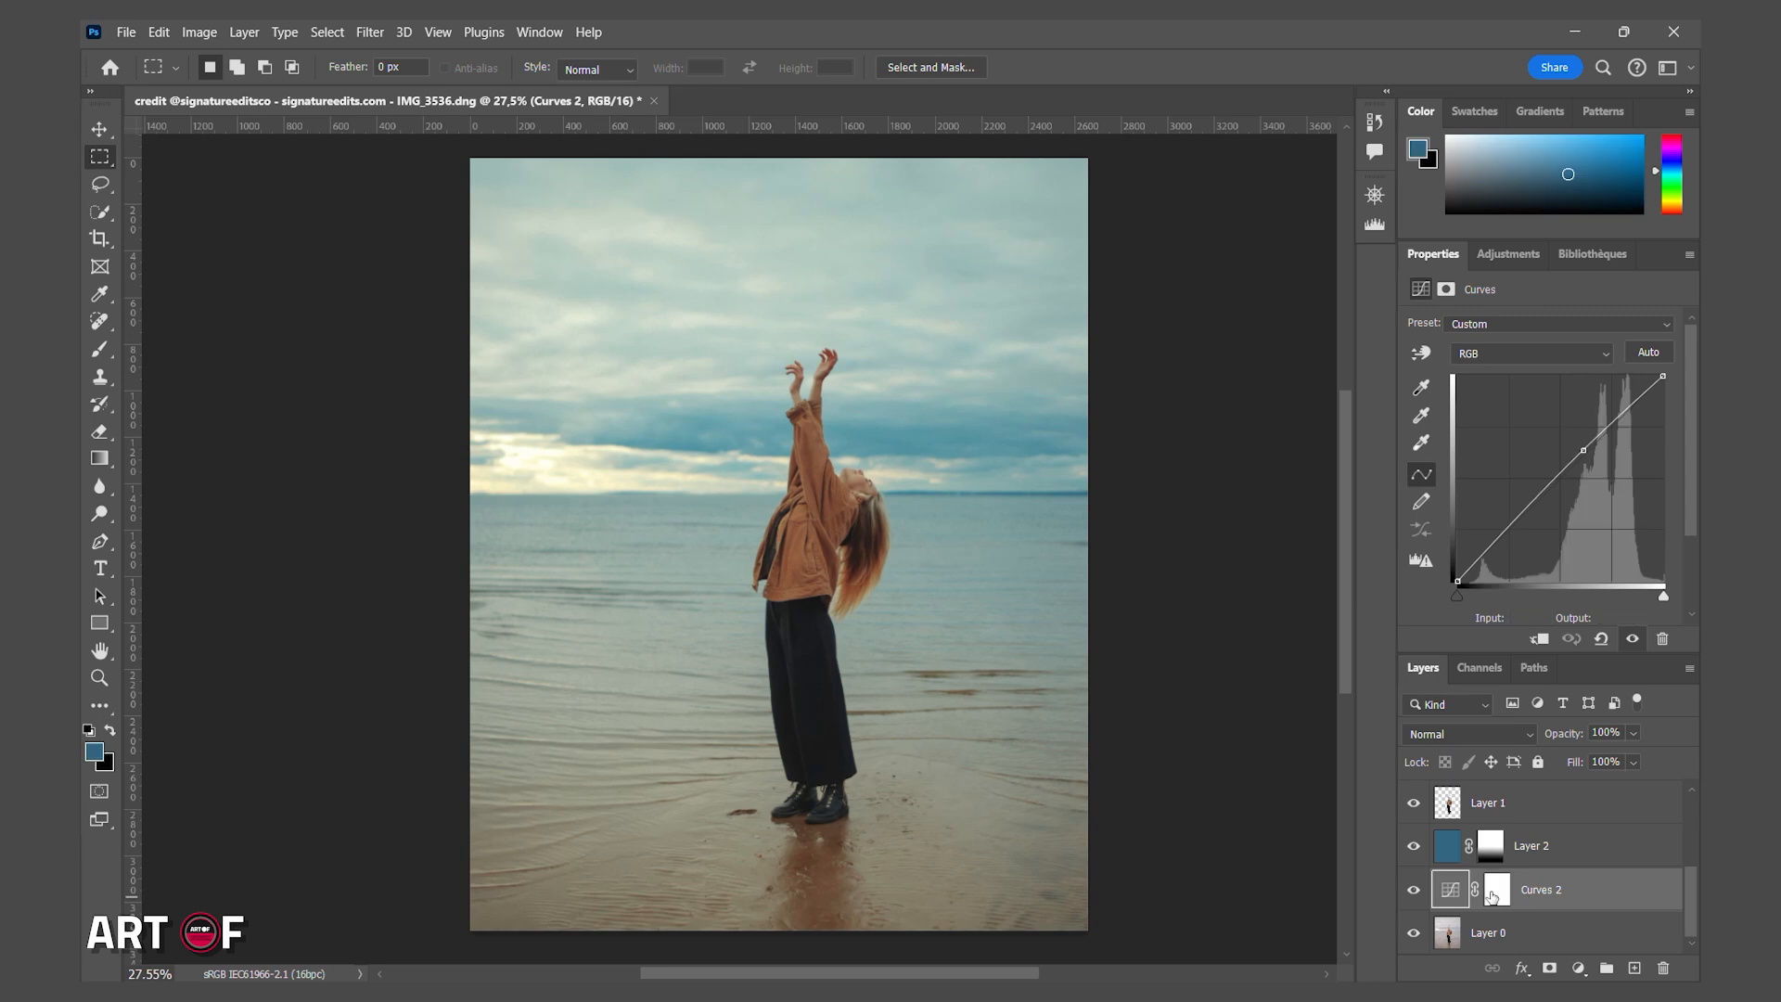
pyautogui.click(100, 460)
pyautogui.moveTo(787, 795); pyautogui.dragTo(788, 531)
pyautogui.moveTo(788, 790); pyautogui.dragTo(784, 680)
pyautogui.moveTo(788, 533); pyautogui.dragTo(788, 402)
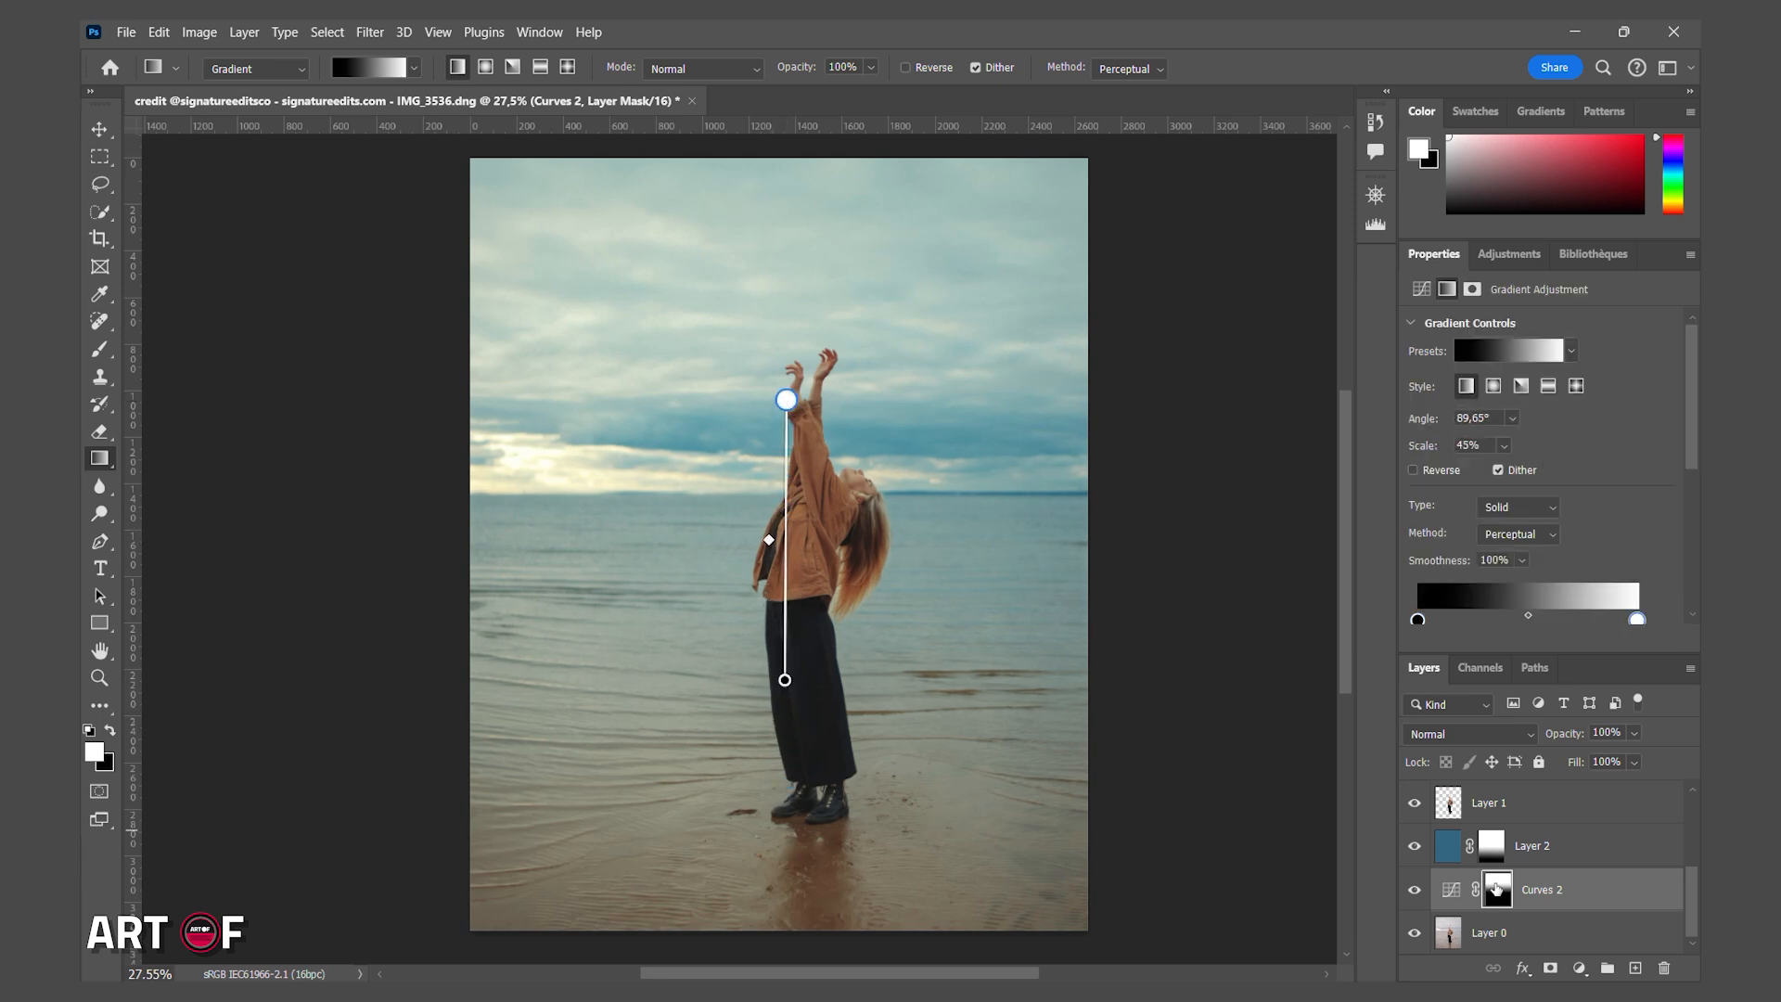
# Brighten the sky by raising the Curves 2 RGB midtone point to input 151, output 189, and adjust the curve's white point.
pyautogui.click(1445, 892)
pyautogui.moveTo(1577, 457)
pyautogui.mouseDown()
pyautogui.moveTo(1588, 413)
pyautogui.moveTo(1577, 429)
pyautogui.mouseUp()
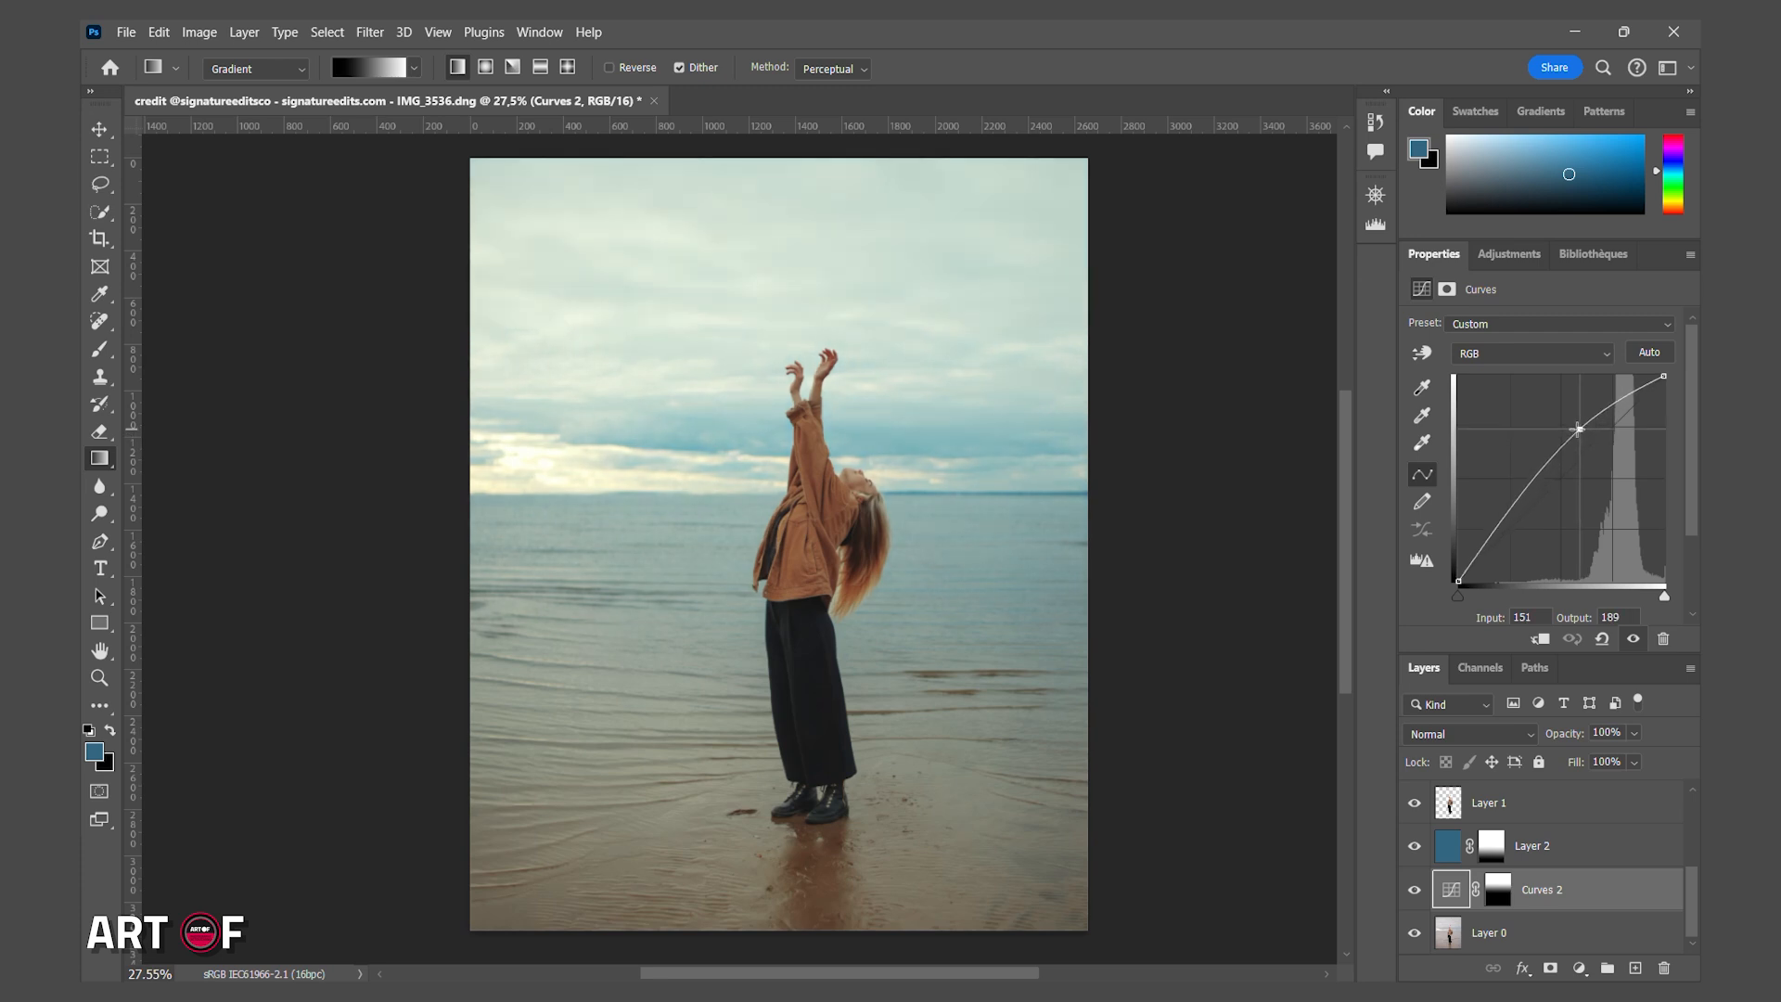
pyautogui.moveTo(1664, 376)
pyautogui.mouseDown()
pyautogui.moveTo(1665, 399)
pyautogui.moveTo(1677, 356)
pyautogui.moveTo(1623, 356)
pyautogui.moveTo(1643, 353)
pyautogui.mouseUp()
# Raise the black point of the Blue channel in Curves 2 to add blue to the sky's shadows.
pyautogui.click(1530, 353)
pyautogui.click(1521, 431)
pyautogui.moveTo(1458, 583)
pyautogui.mouseDown()
pyautogui.moveTo(1454, 536)
pyautogui.moveTo(1457, 554)
pyautogui.mouseUp()
# Slightly lower the Red channel's white point in Curves 2 and add a shadow point at input 68, output 38.
pyautogui.click(1545, 353)
pyautogui.click(1521, 392)
pyautogui.moveTo(1664, 377); pyautogui.dragTo(1613, 435)
pyautogui.moveTo(1507, 538)
pyautogui.mouseDown()
pyautogui.moveTo(1527, 574)
pyautogui.moveTo(1514, 550)
pyautogui.mouseUp()
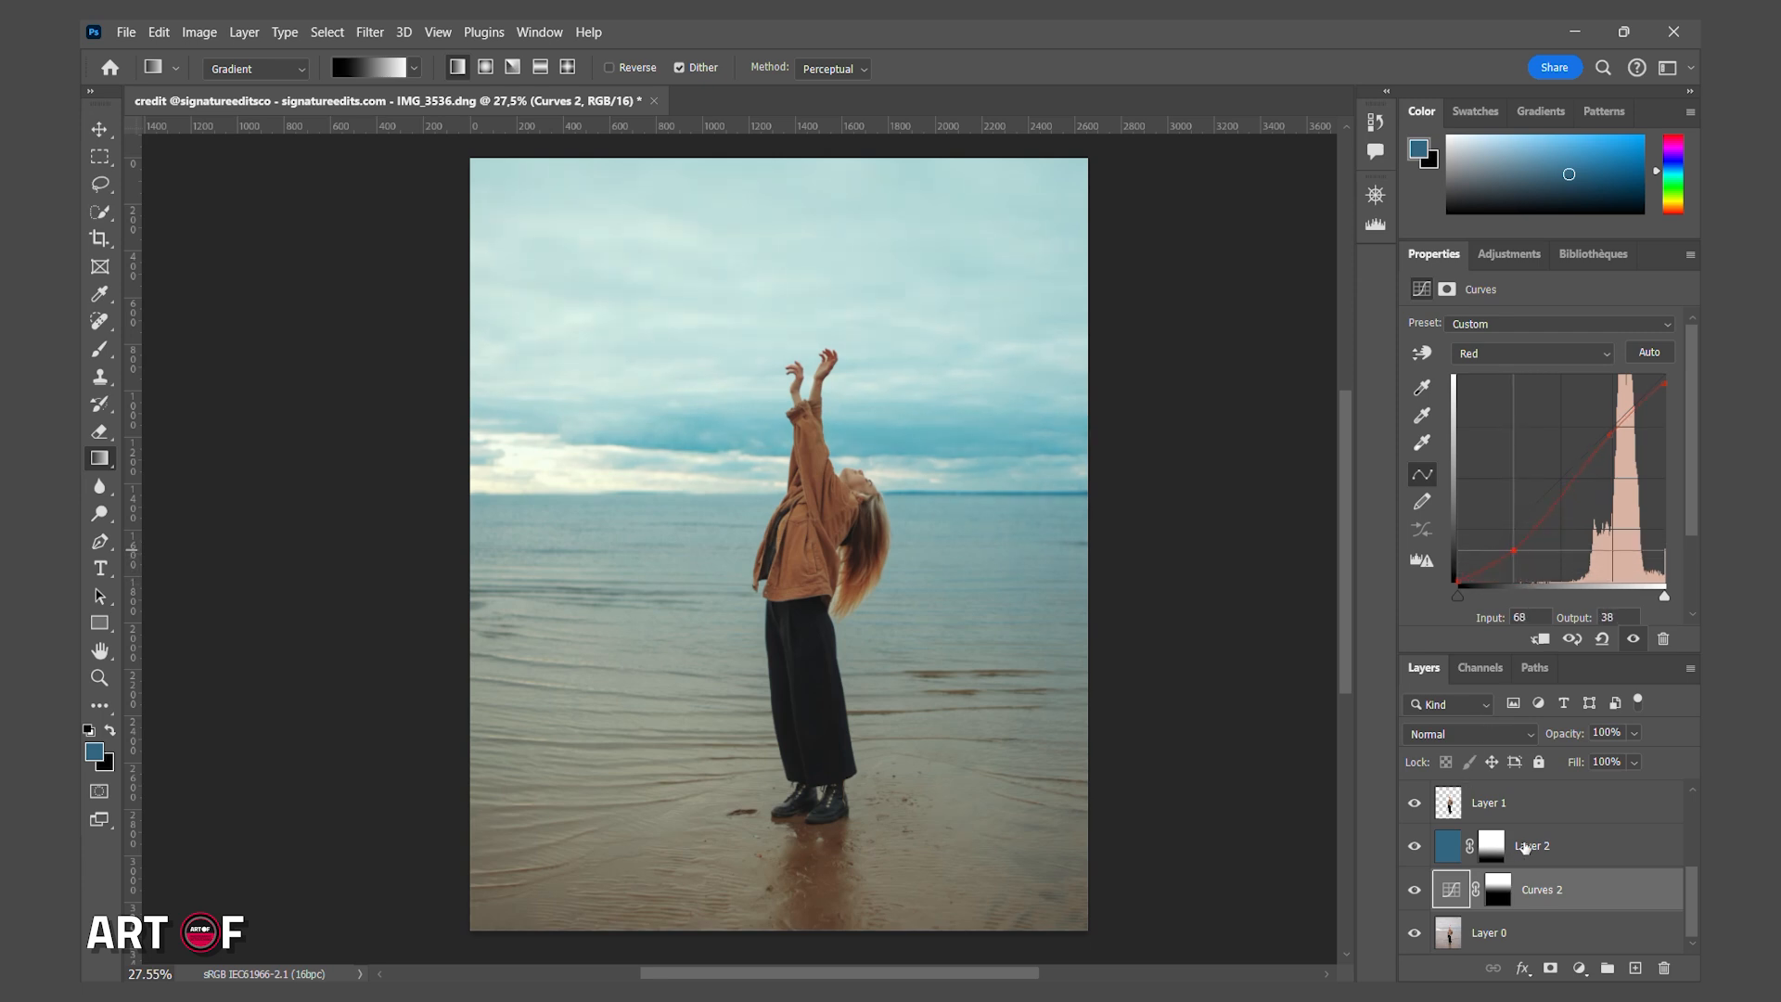